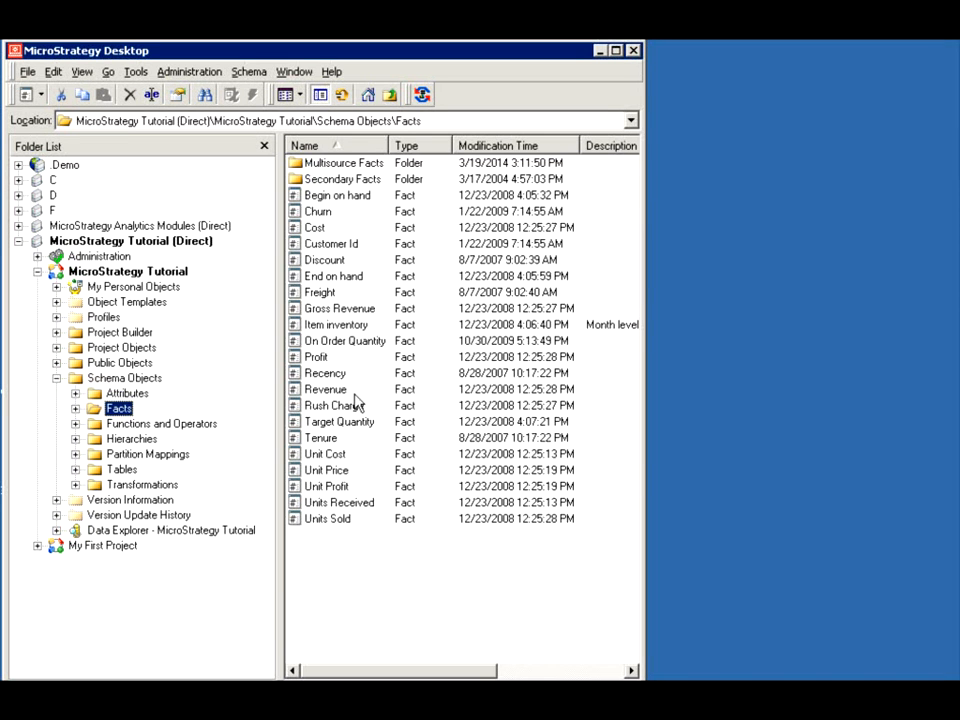
# Step: Open the Revenue fact in Edit mode, review its fact expressions and source tables, and close it
pyautogui.doubleClick(329, 391)
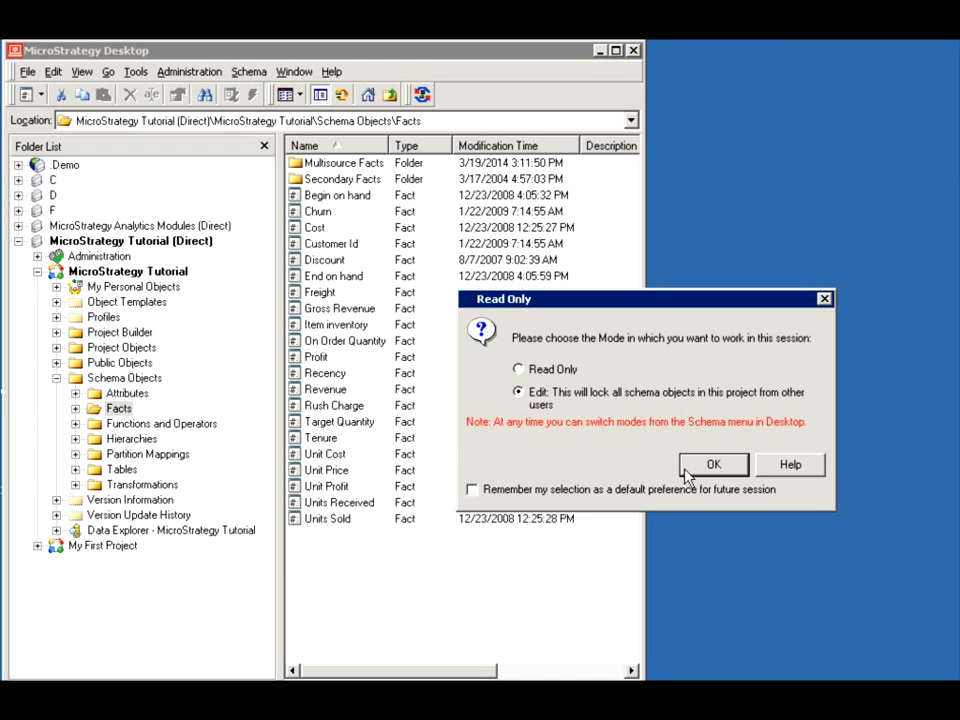
pyautogui.click(701, 463)
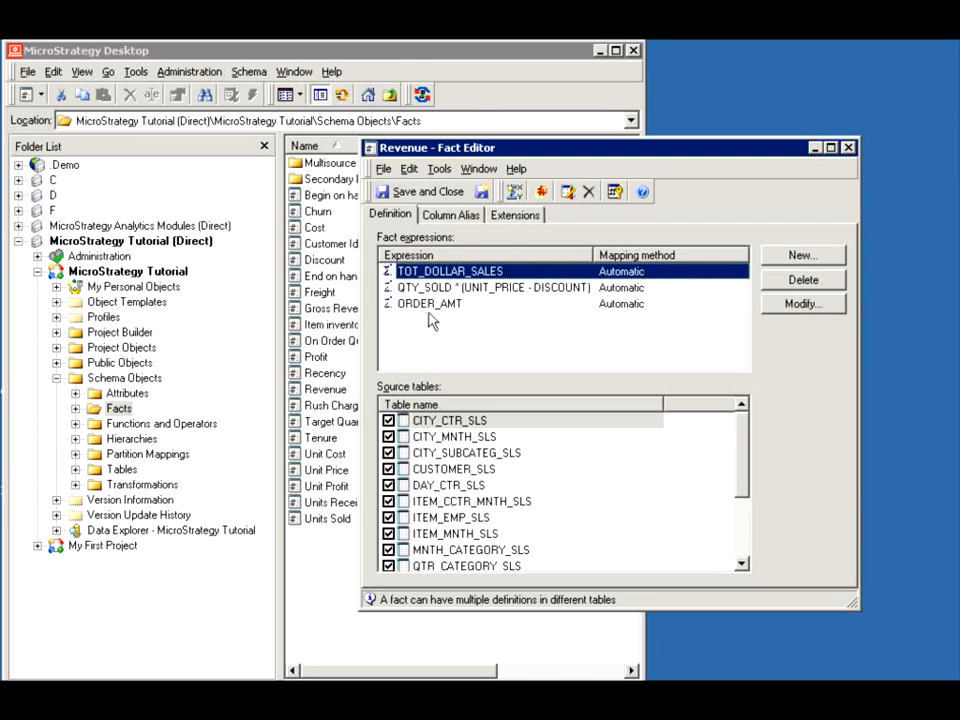
pyautogui.click(850, 148)
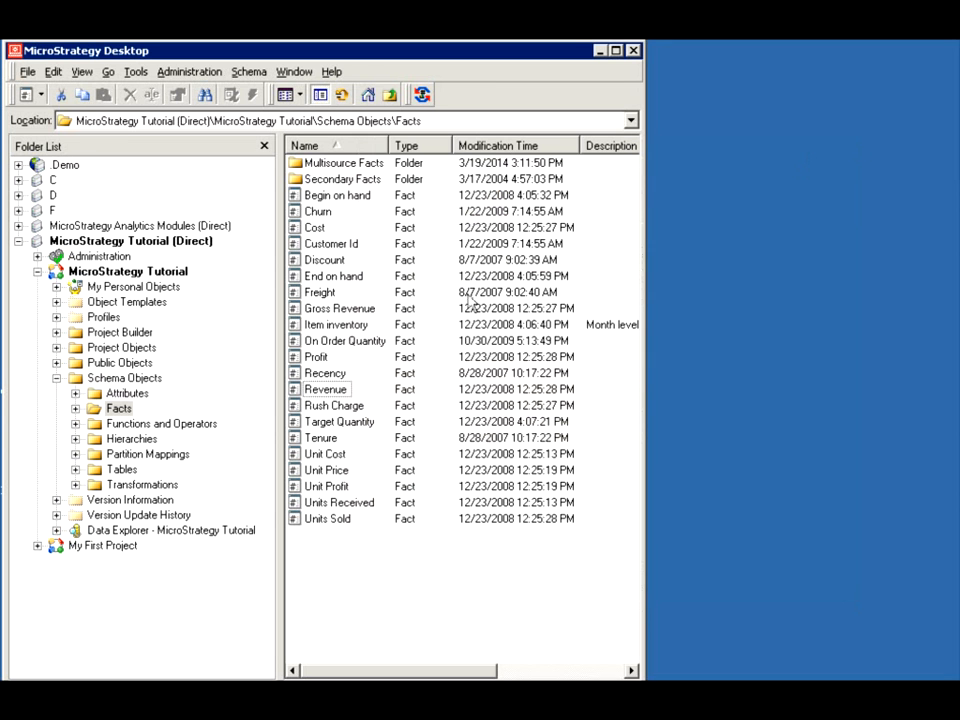
# Step: Search for dependents of the Revenue fact, inspect how the Average Revenue metric's formula uses it, and close both windows
pyautogui.rightClick(329, 394)
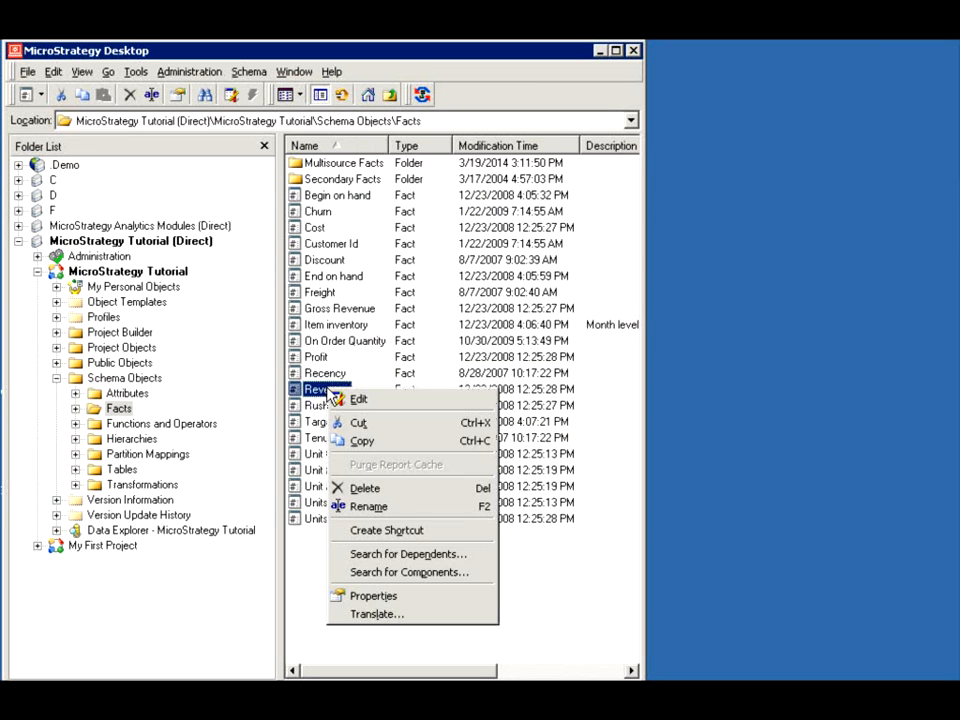
pyautogui.click(400, 552)
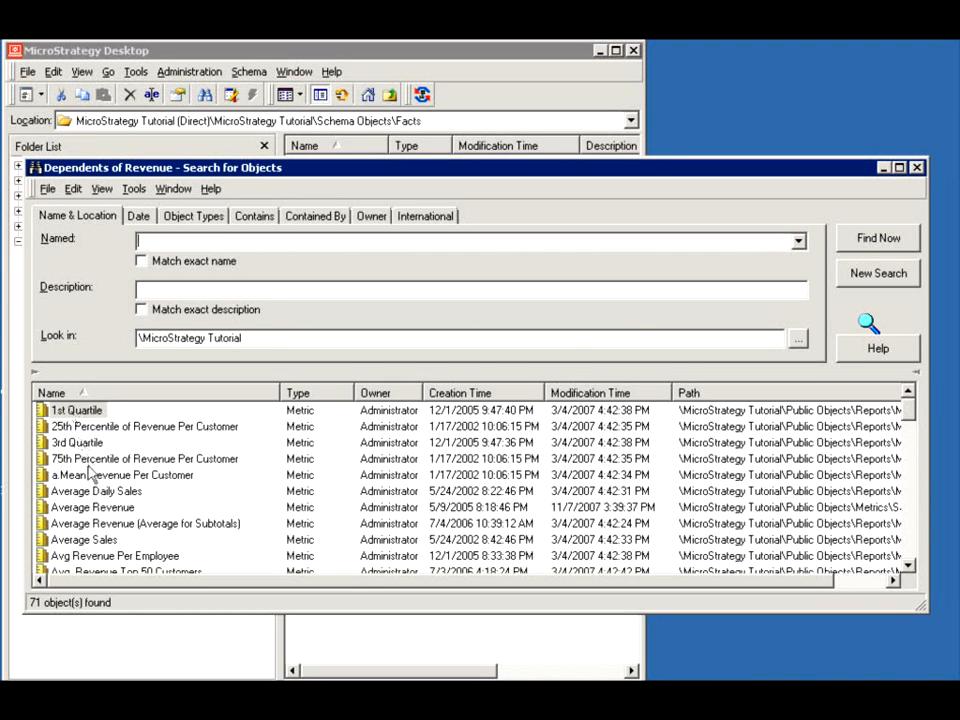
pyautogui.doubleClick(100, 508)
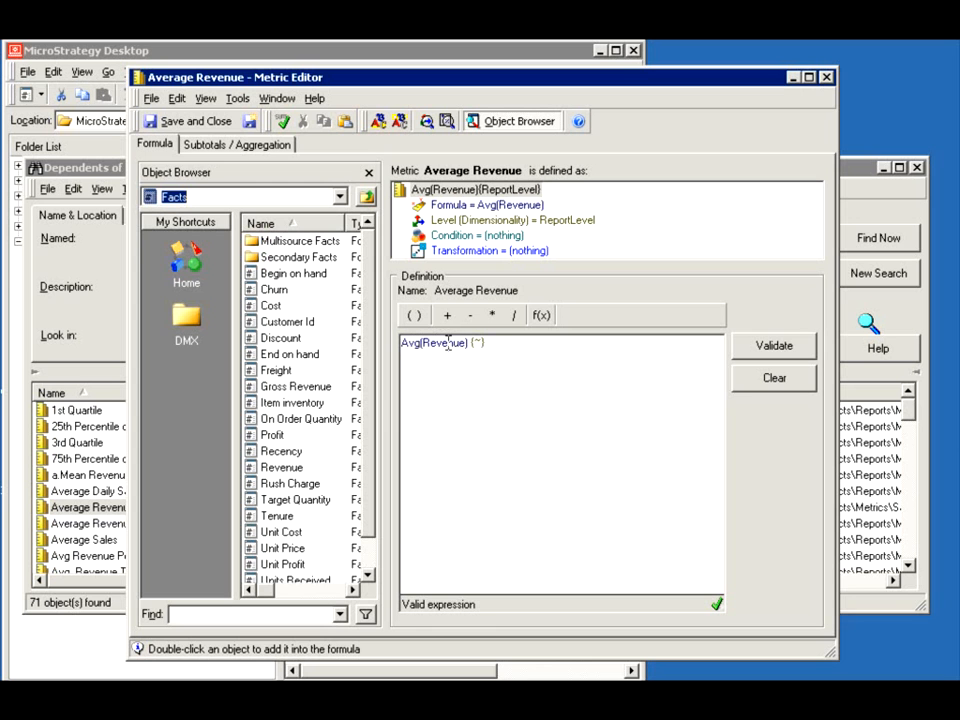
pyautogui.click(448, 342)
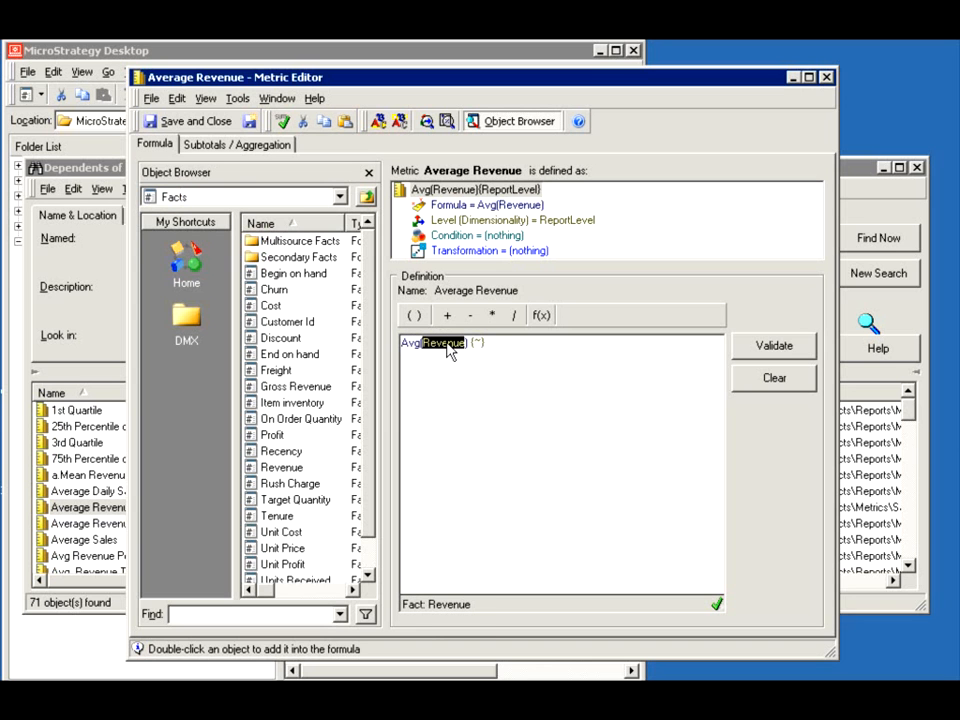
pyautogui.click(829, 79)
pyautogui.click(916, 168)
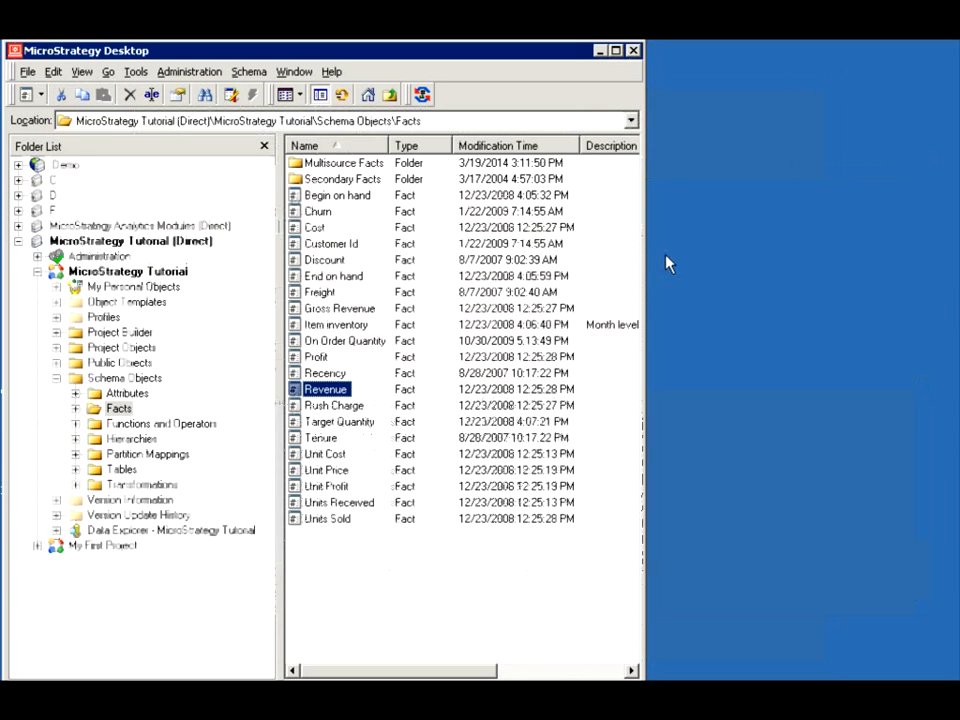
# Step: Create a new fact in the Facts folder, with CITY_CTR_SLS as the source table for its expression
pyautogui.click(335, 558)
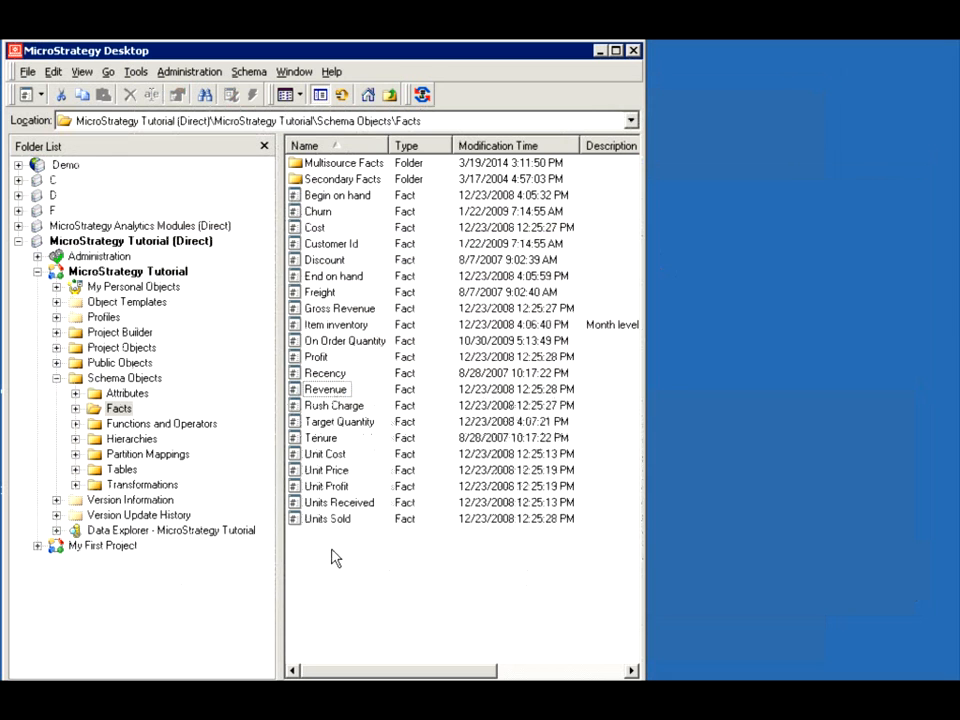
pyautogui.rightClick(335, 558)
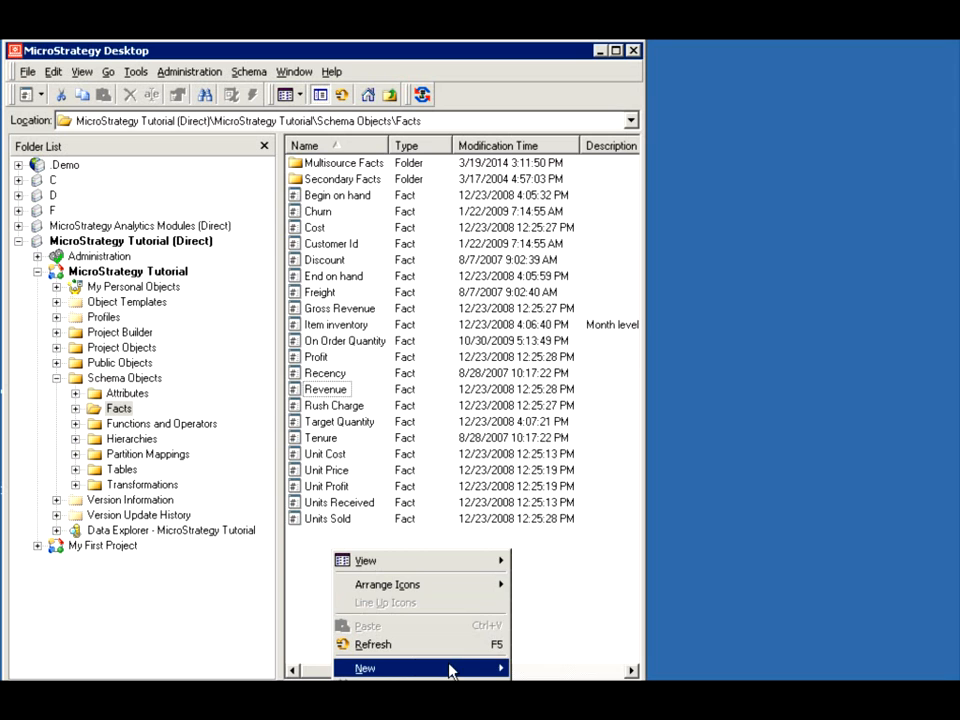
pyautogui.moveTo(490, 673)
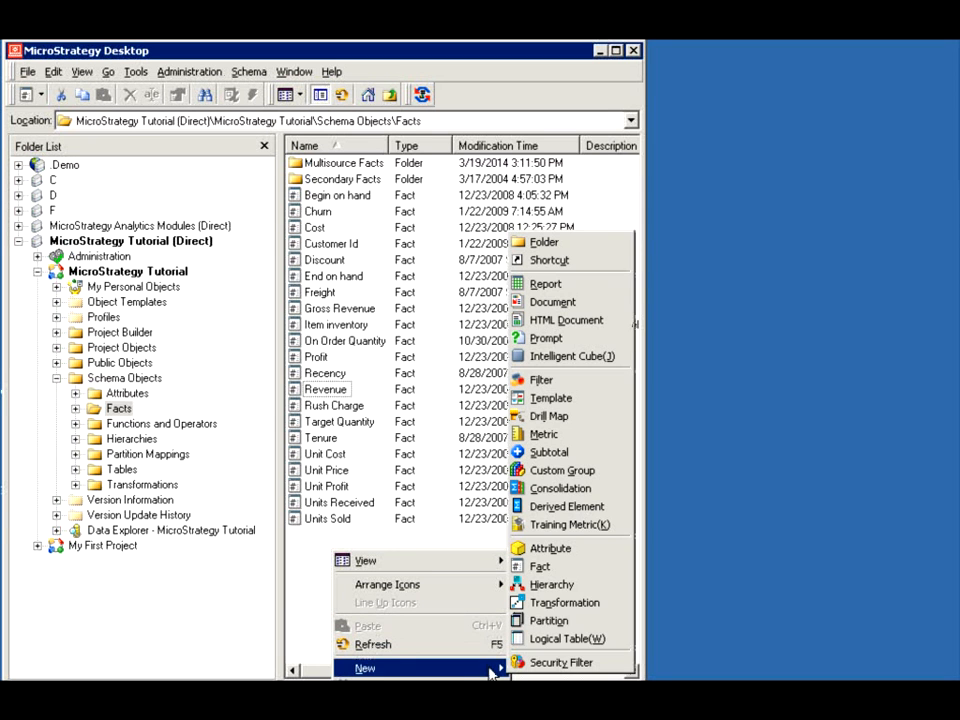
pyautogui.click(538, 567)
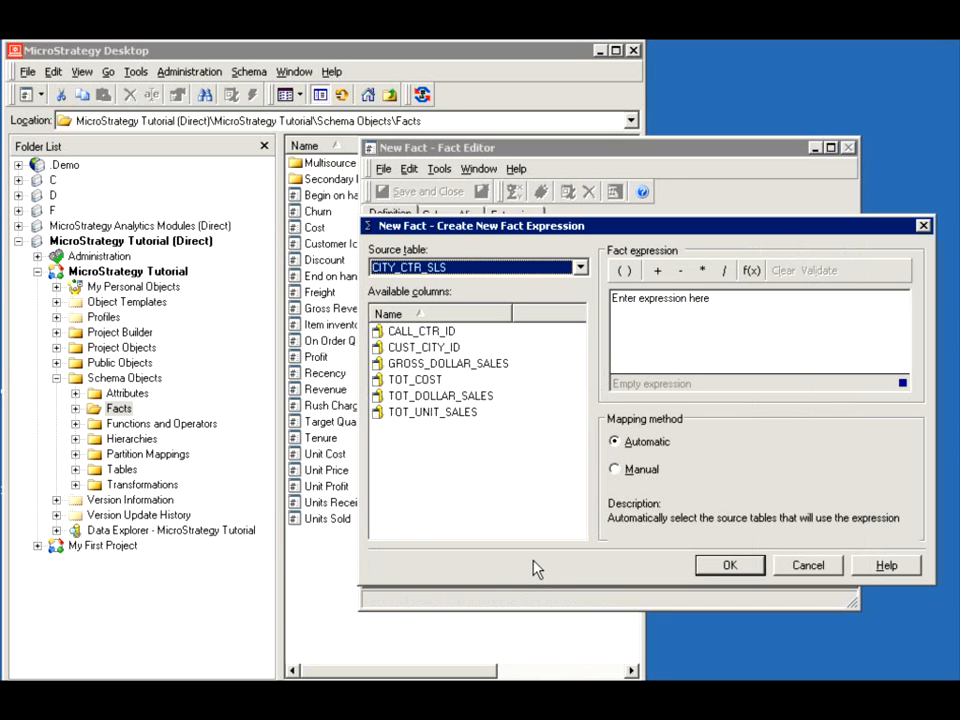
pyautogui.click(544, 273)
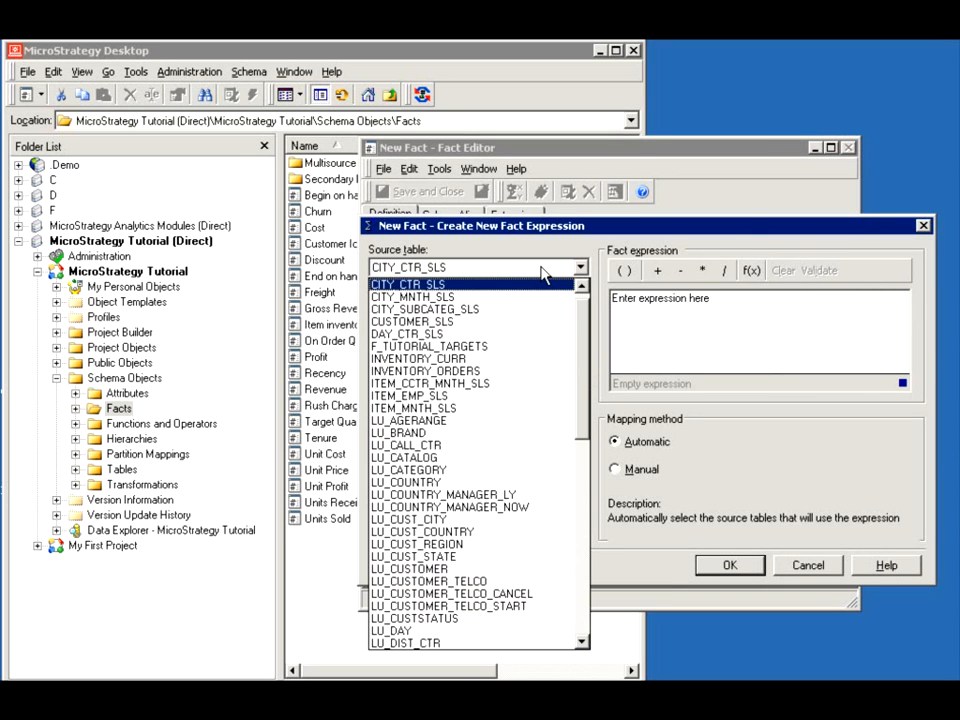
pyautogui.click(440, 285)
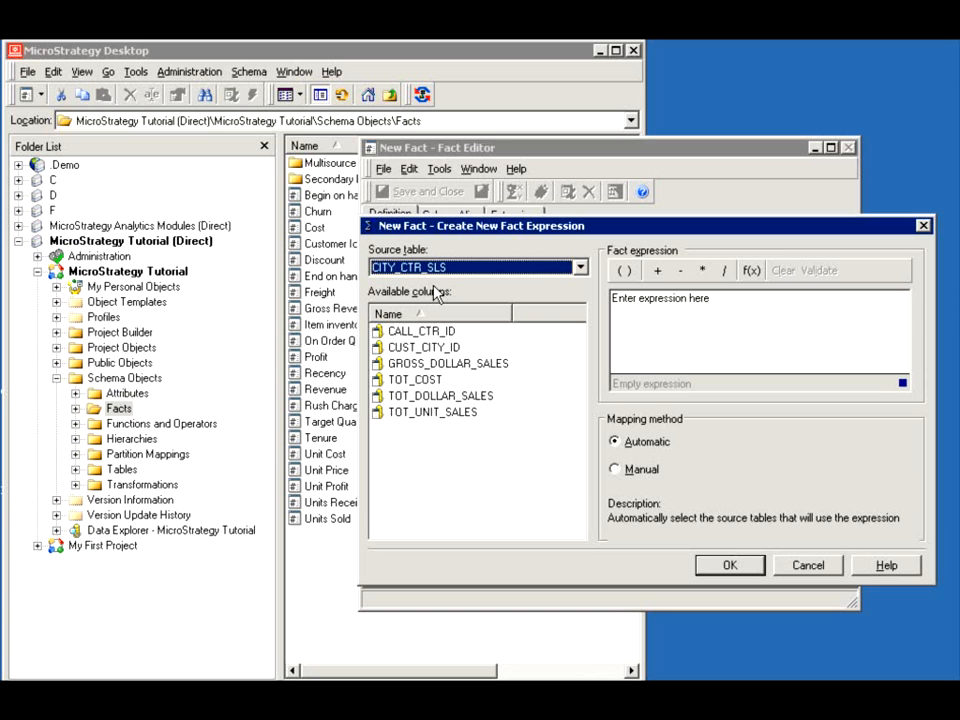
# Step: Define the fact expression as GROSS_DOLLAR_SALES with manual mapping and assign it to the YR_CATEGORY_SLS source table
pyautogui.click(413, 366)
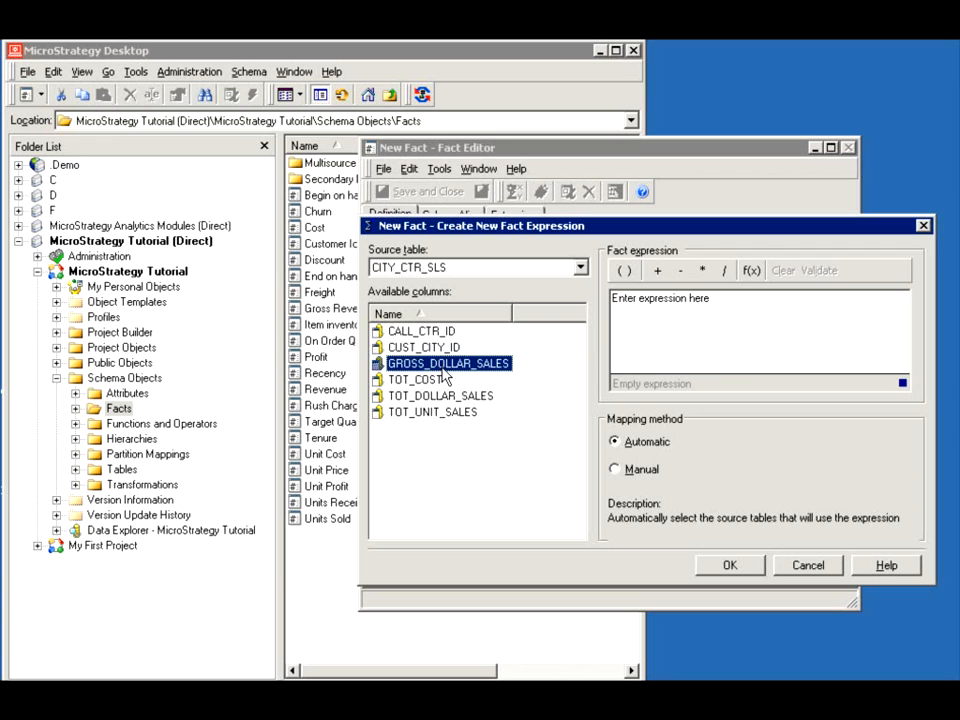
pyautogui.doubleClick(446, 367)
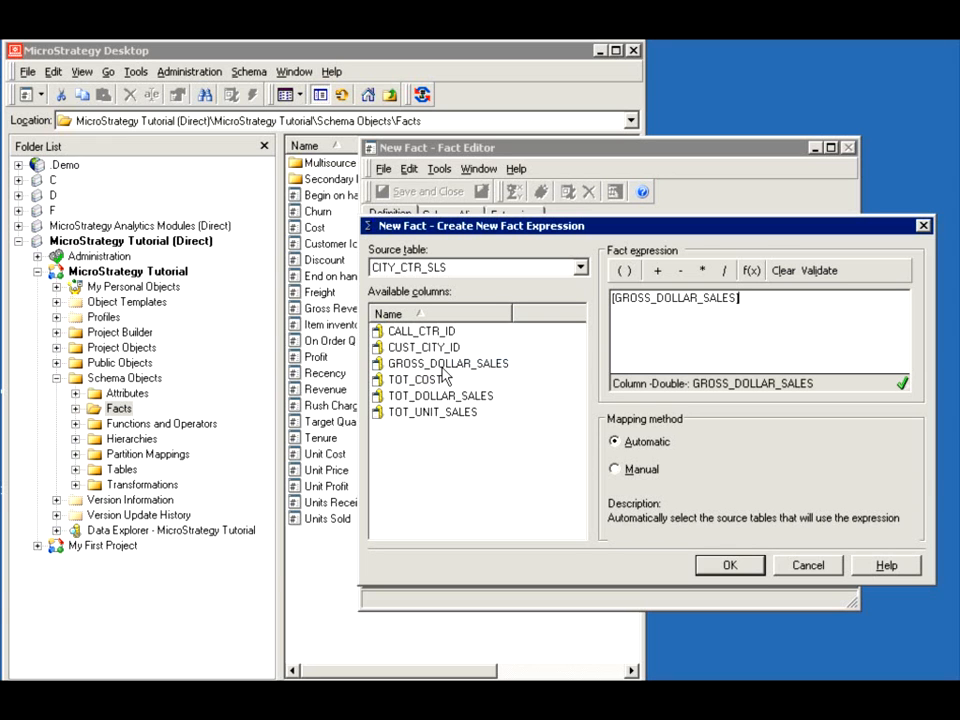
pyautogui.click(615, 469)
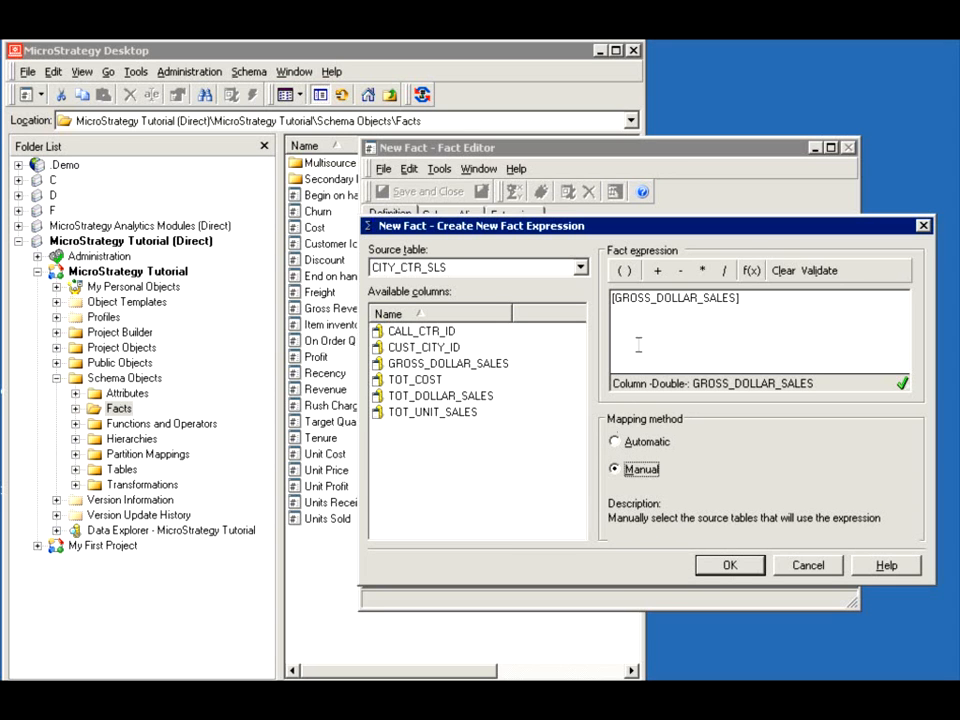
pyautogui.click(733, 566)
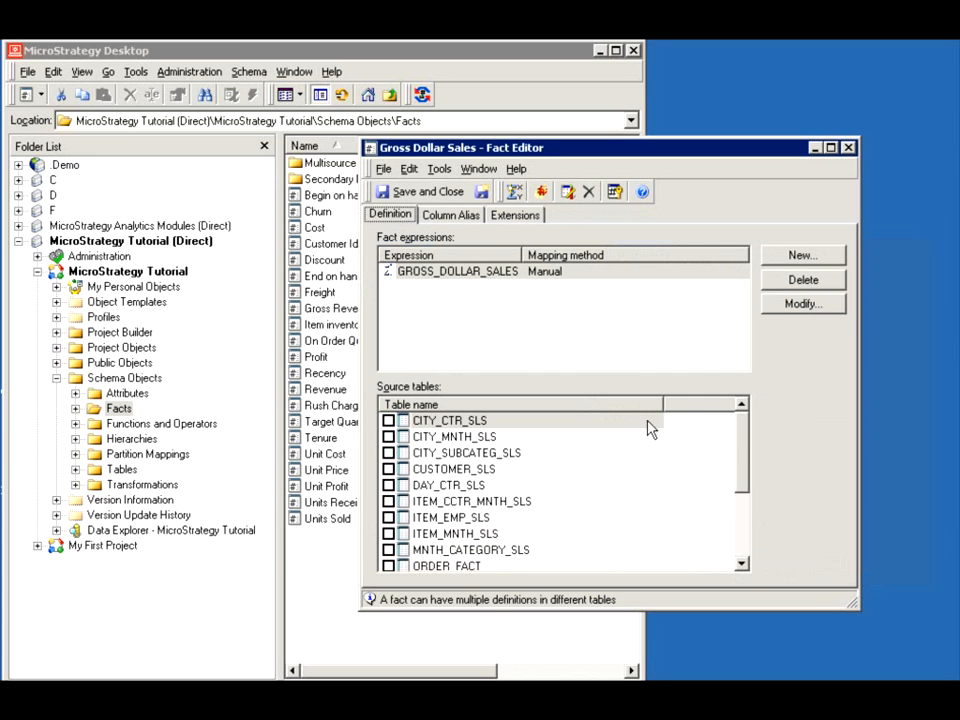
pyautogui.moveTo(741, 435); pyautogui.dragTo(743, 551)
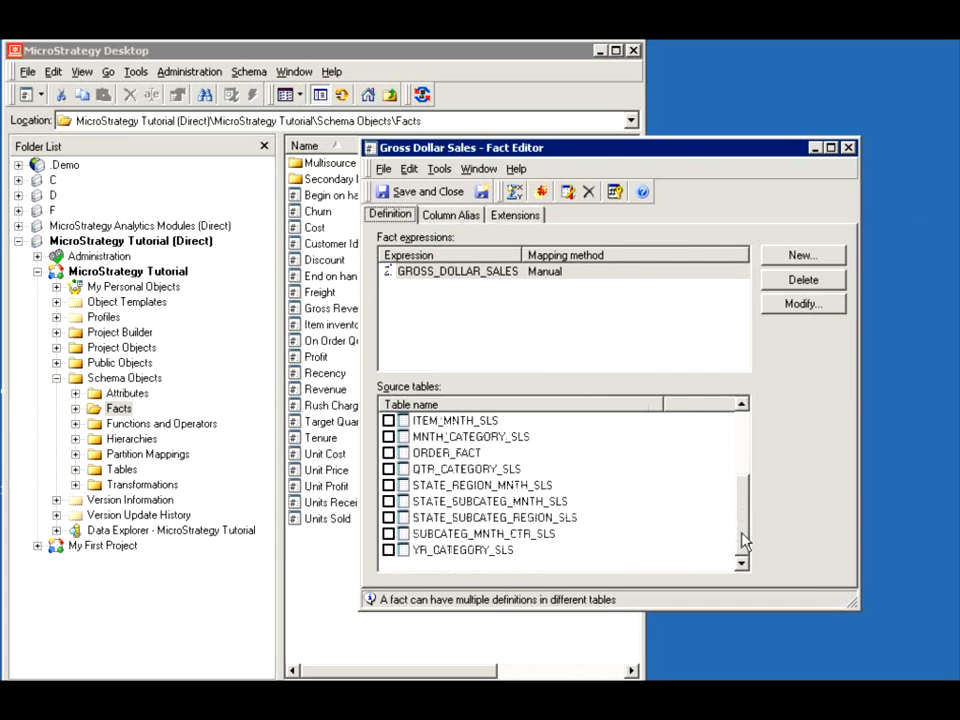
pyautogui.click(389, 549)
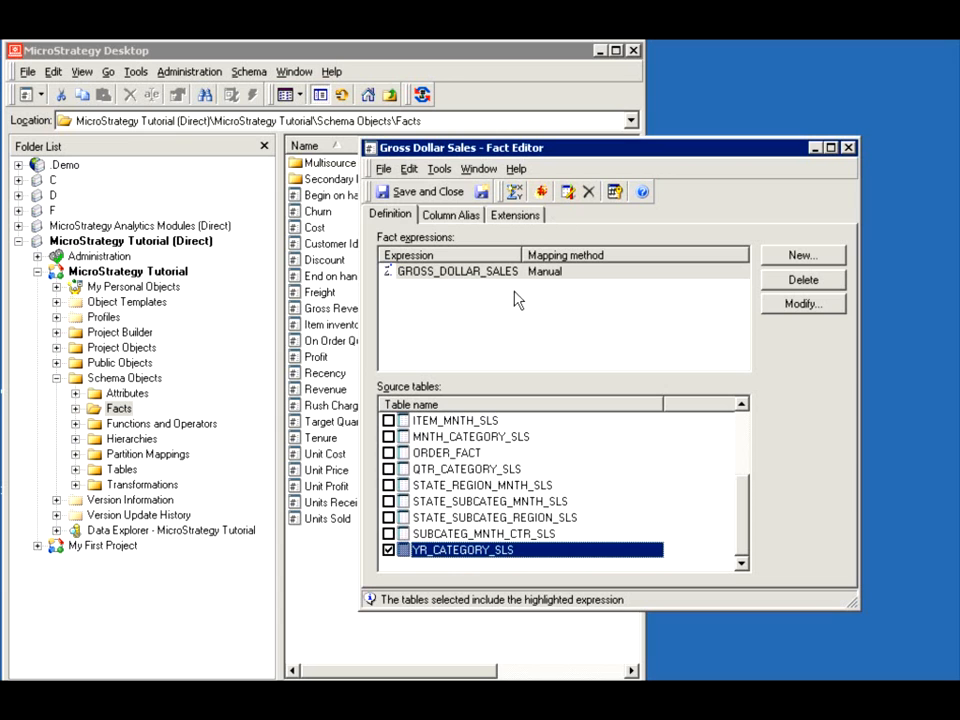
# Step: Check the new fact's column alias and review the source tables listed for its GROSS_DOLLAR_SALES expression
pyautogui.click(440, 215)
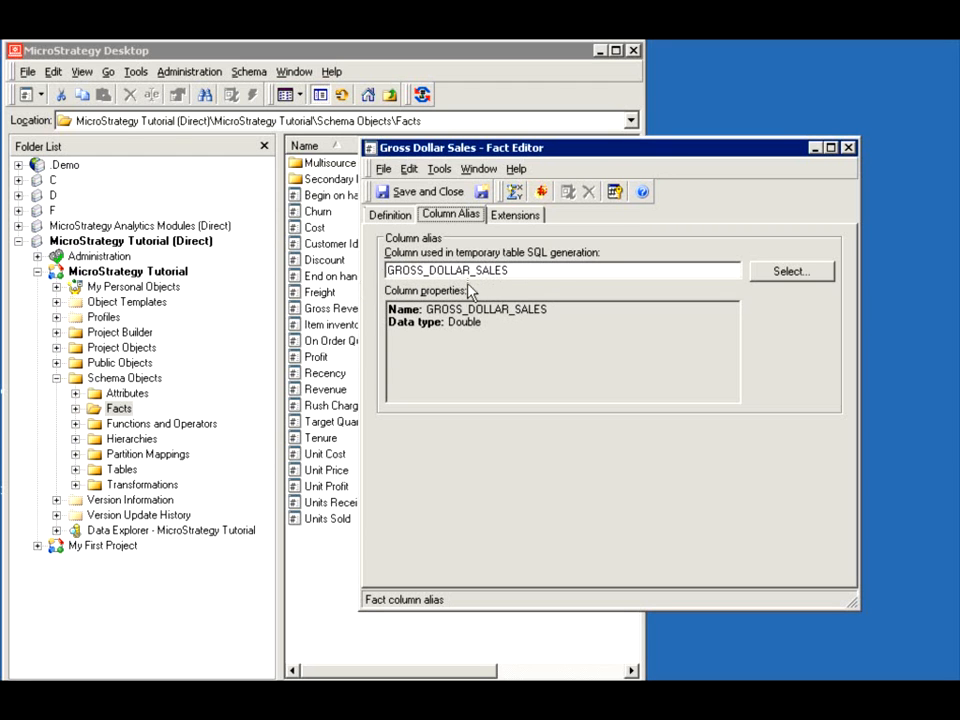
pyautogui.click(390, 214)
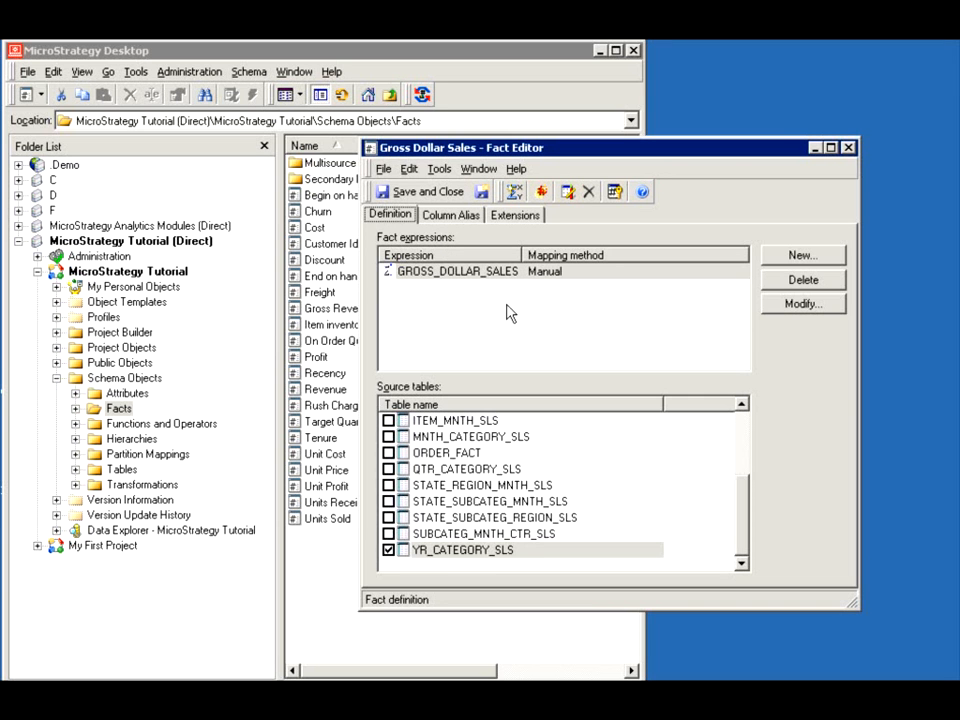
pyautogui.click(467, 279)
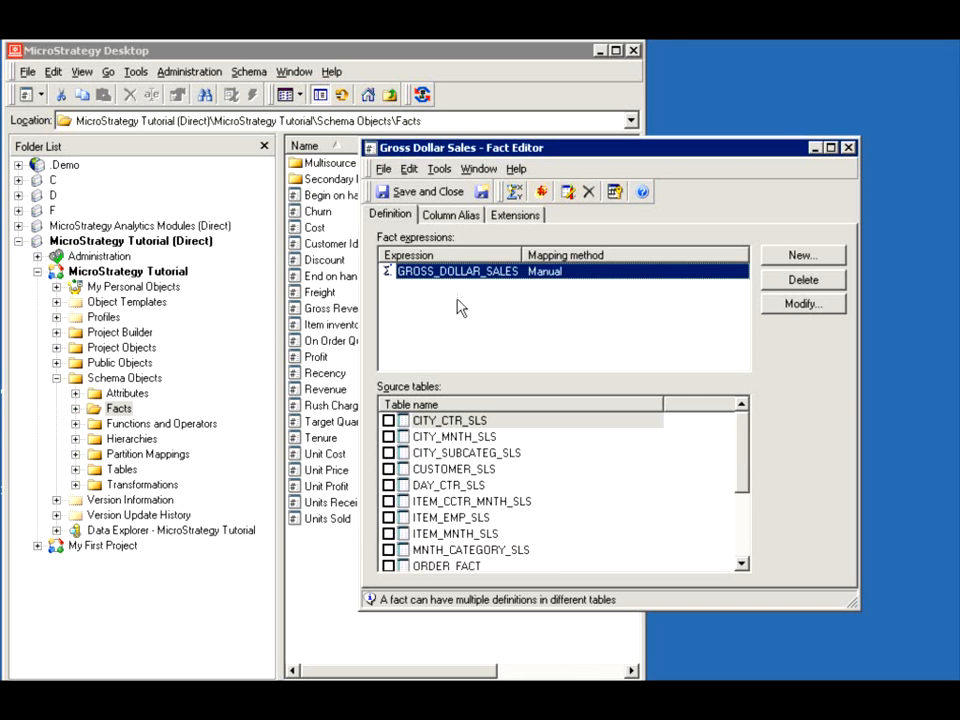
pyautogui.click(739, 546)
pyautogui.click(741, 440)
# Step: Add a manually mapped TOT_DOLLAR_SALES expression from ITEM_CCTR_MNTH_SLS to the fact and assign it to the QTR_CATEGORY_SLS source table
pyautogui.click(800, 257)
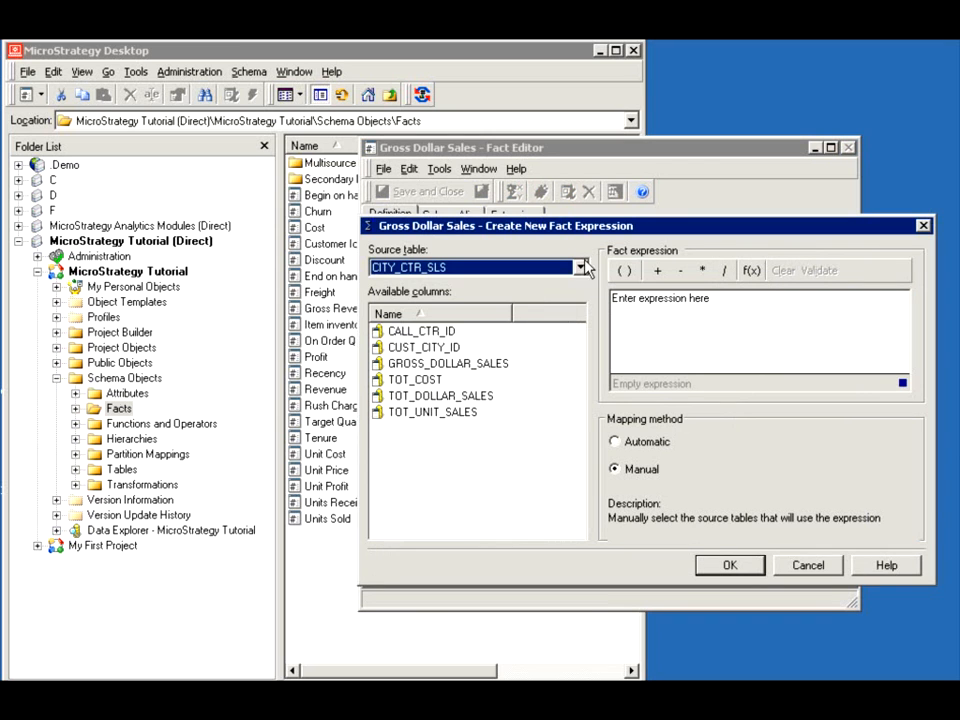
pyautogui.click(580, 268)
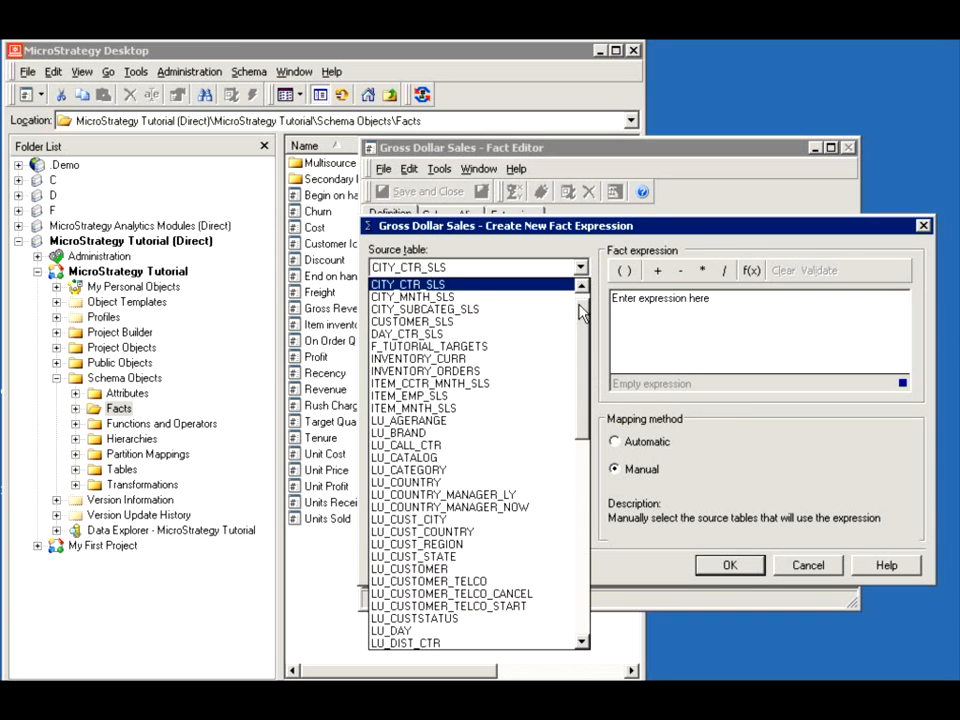
pyautogui.click(470, 372)
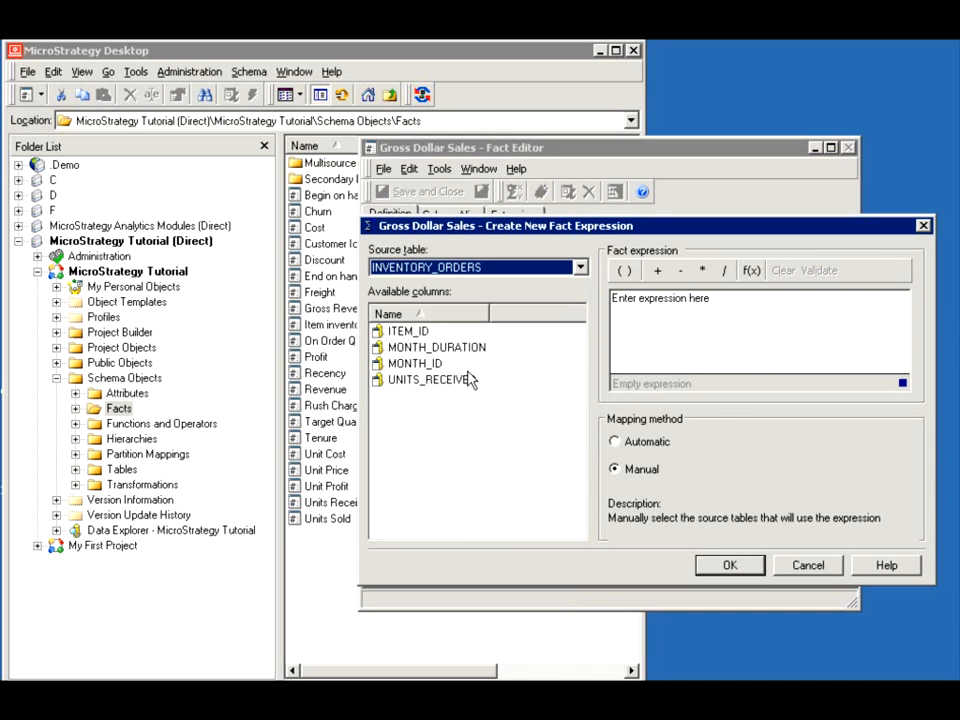
pyautogui.click(580, 270)
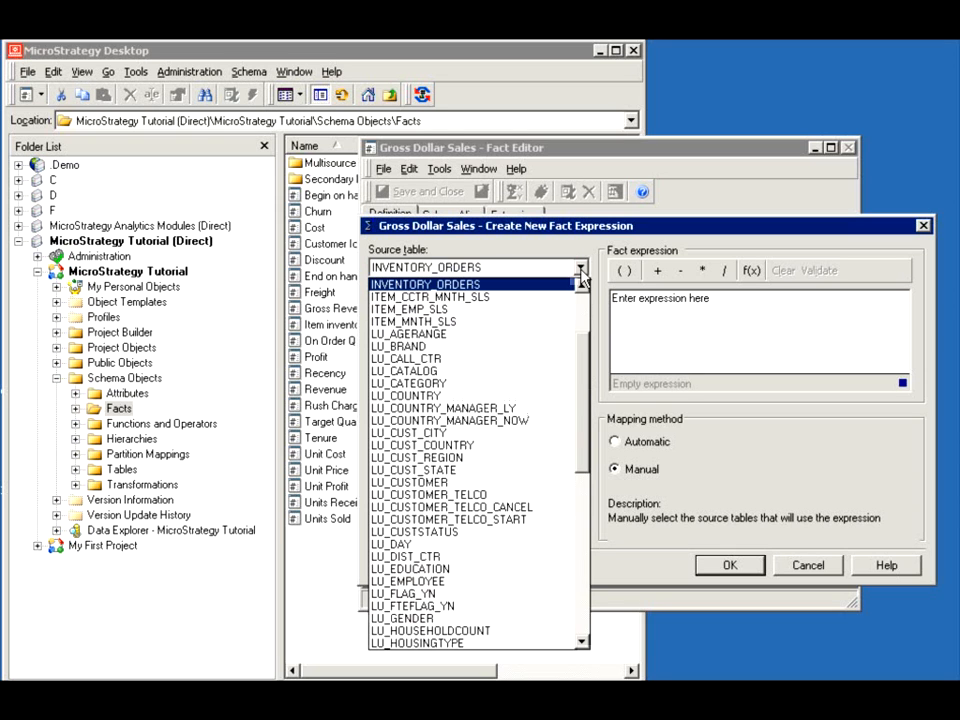
pyautogui.click(519, 297)
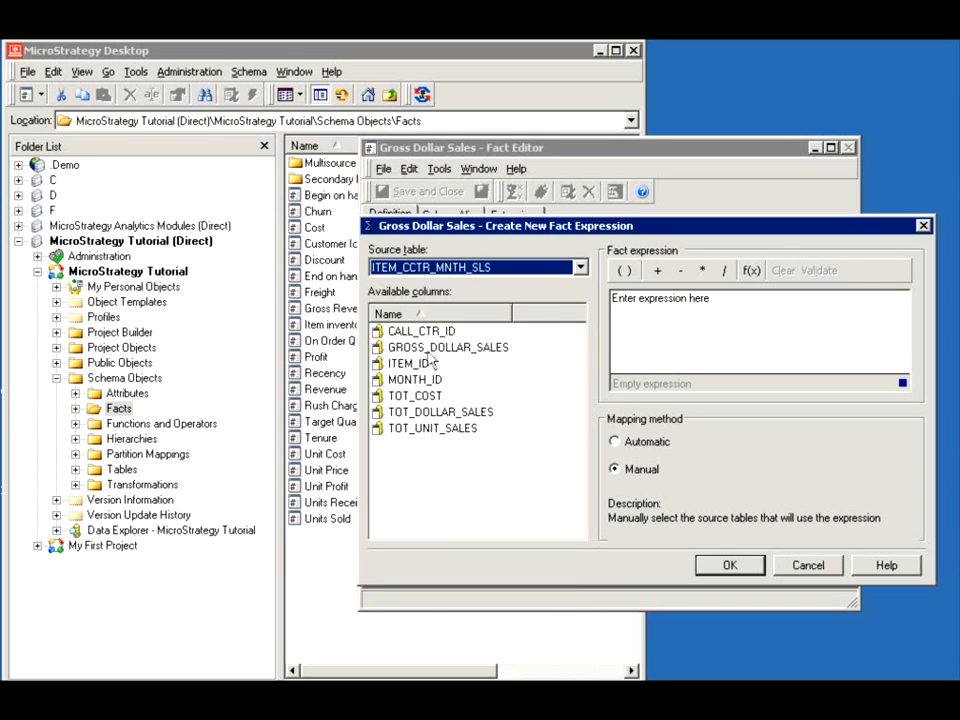
pyautogui.click(414, 415)
pyautogui.doubleClick(414, 415)
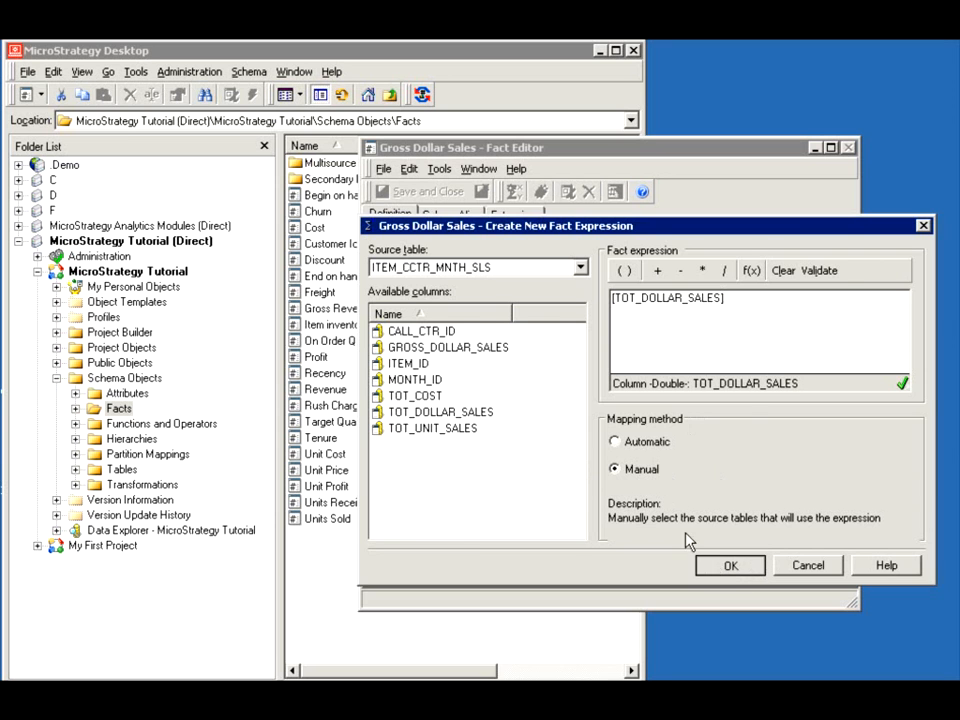
pyautogui.click(722, 566)
pyautogui.moveTo(744, 455); pyautogui.dragTo(744, 536)
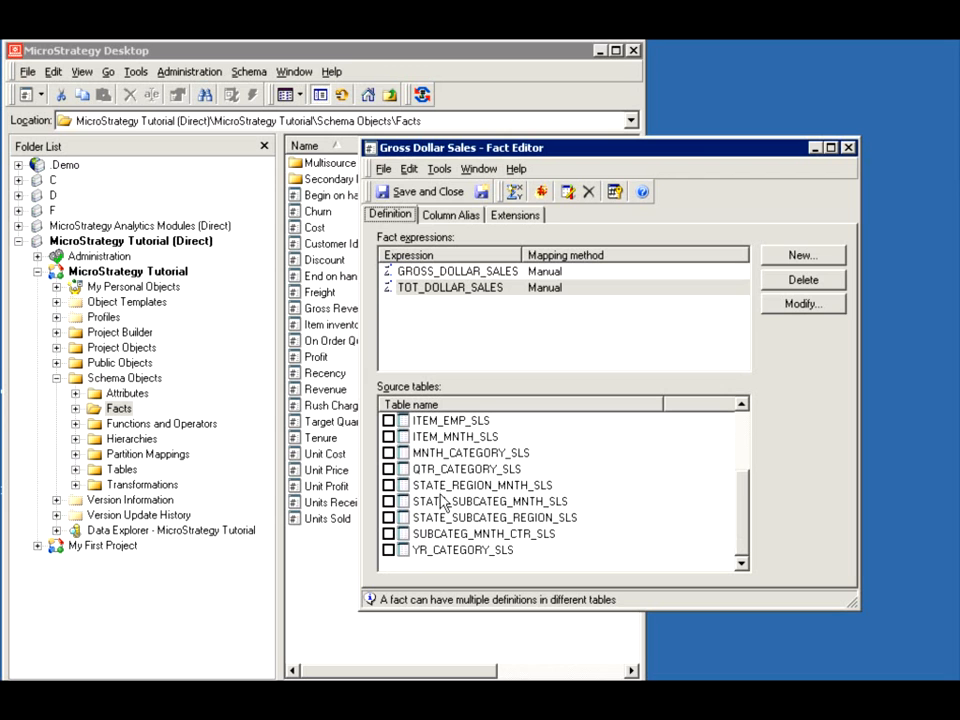
pyautogui.click(390, 469)
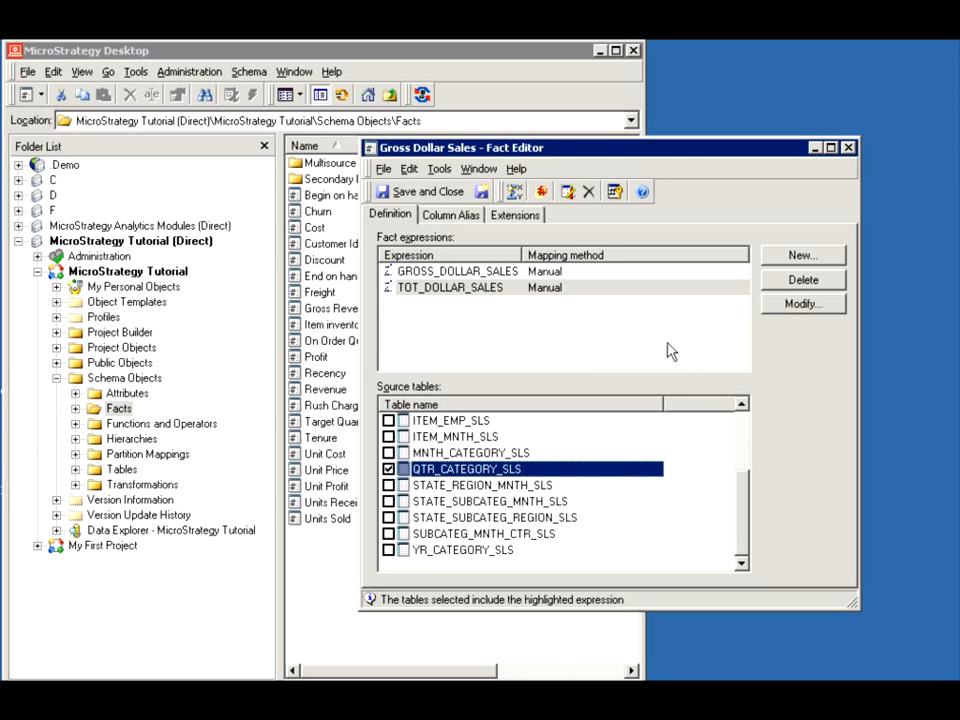
# Step: Compare the source tables assigned to the GROSS_DOLLAR_SALES and TOT_DOLLAR_SALES expressions
pyautogui.click(436, 277)
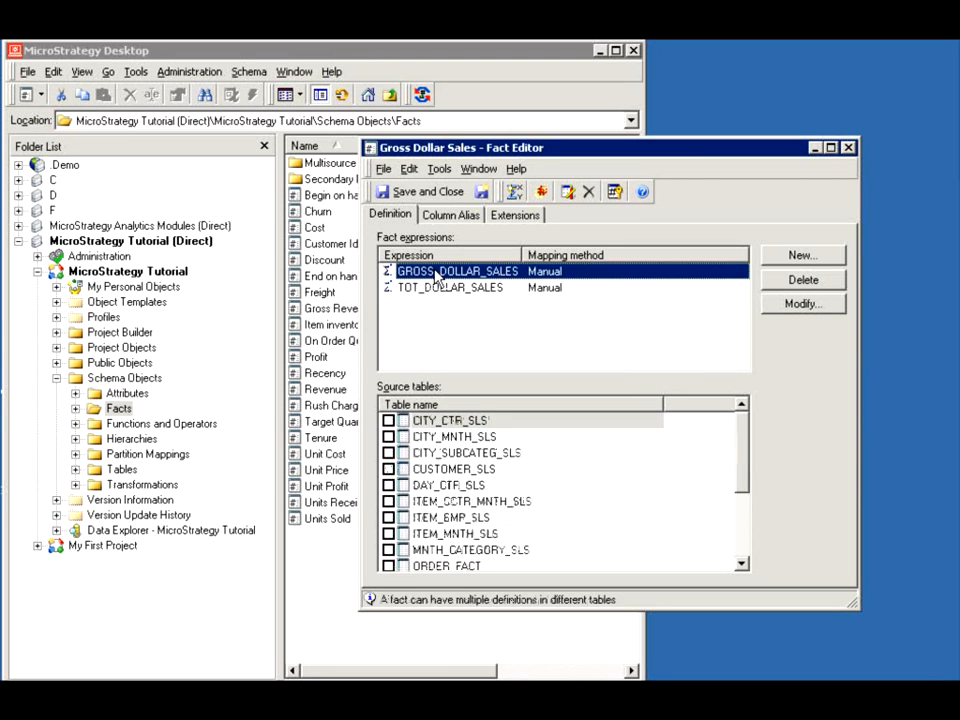
pyautogui.moveTo(742, 426); pyautogui.dragTo(752, 325)
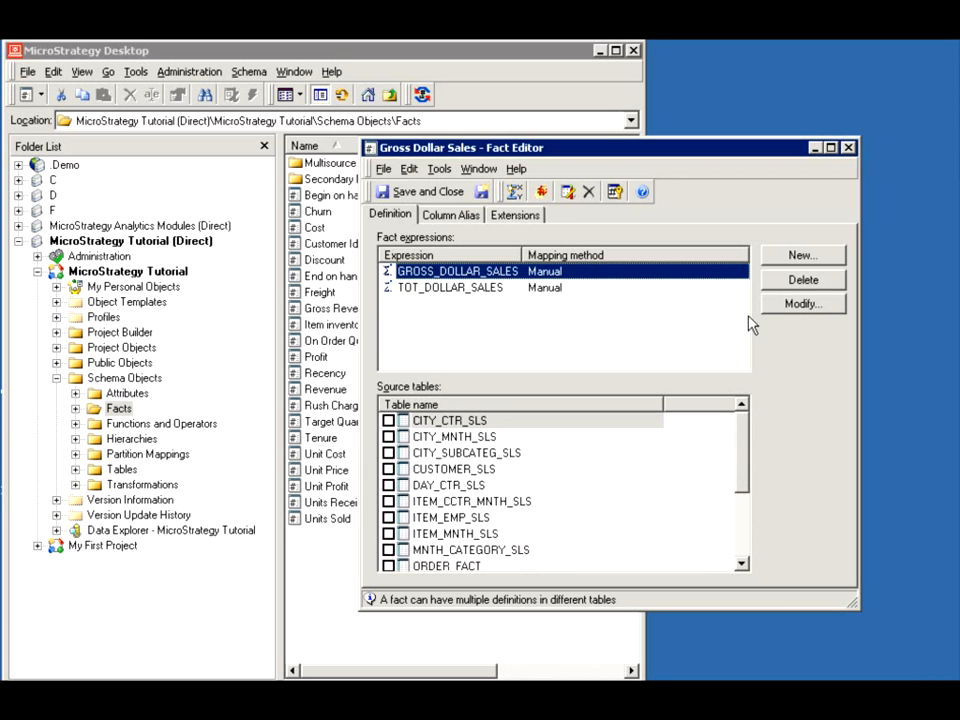
pyautogui.click(474, 290)
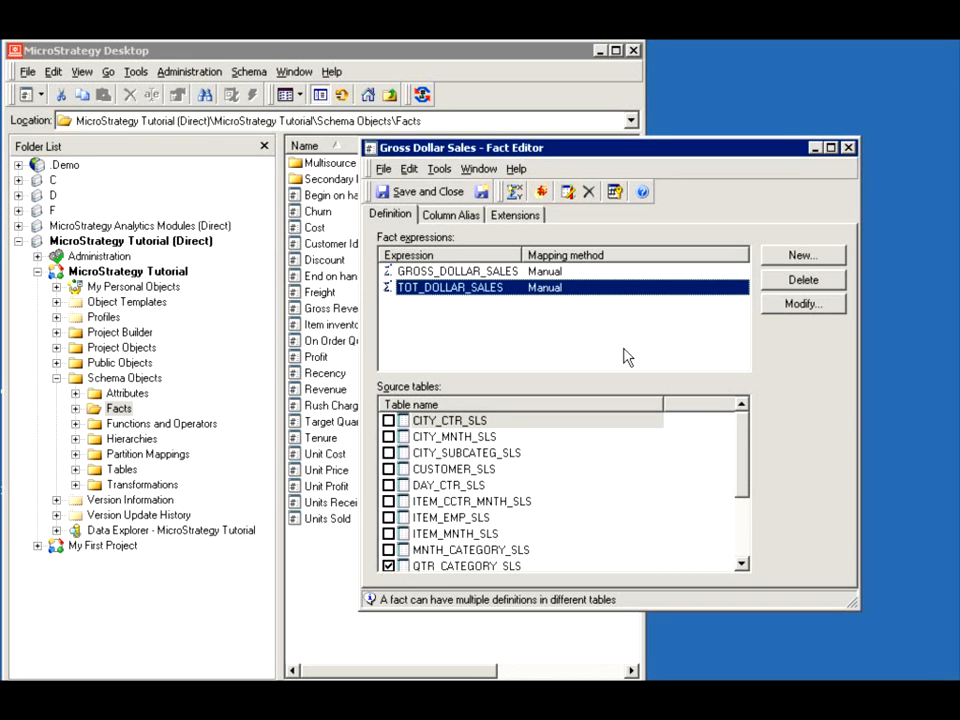
pyautogui.moveTo(746, 432); pyautogui.dragTo(747, 515)
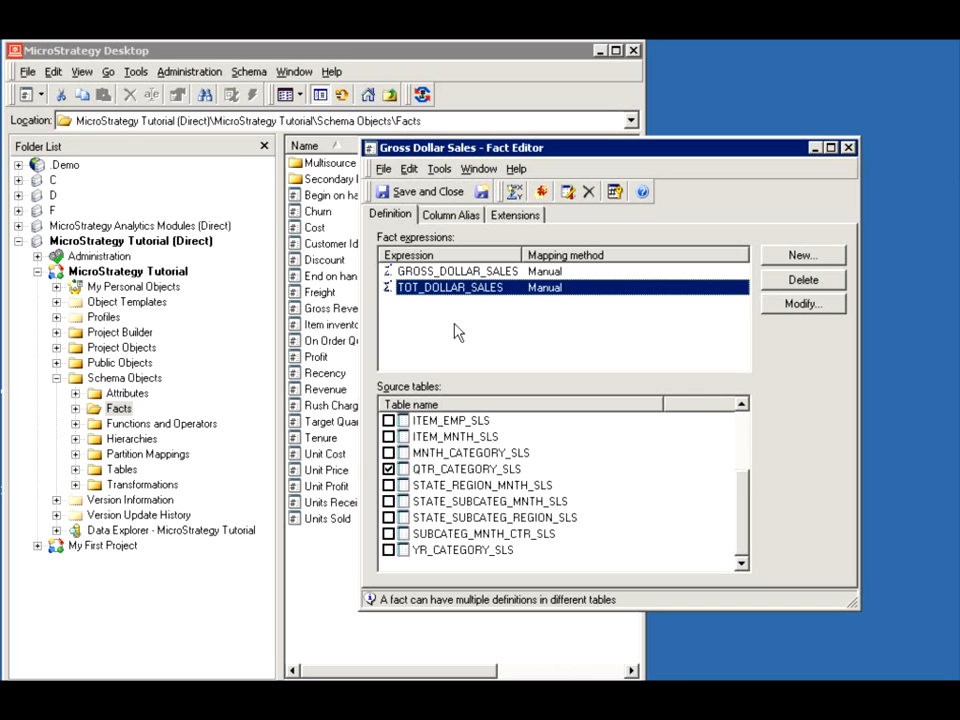
# Step: Recheck the YR_CATEGORY_SLS table under the GROSS_DOLLAR_SALES expression and the QTR_CATEGORY_SLS table under TOT_DOLLAR_SALES
pyautogui.click(441, 274)
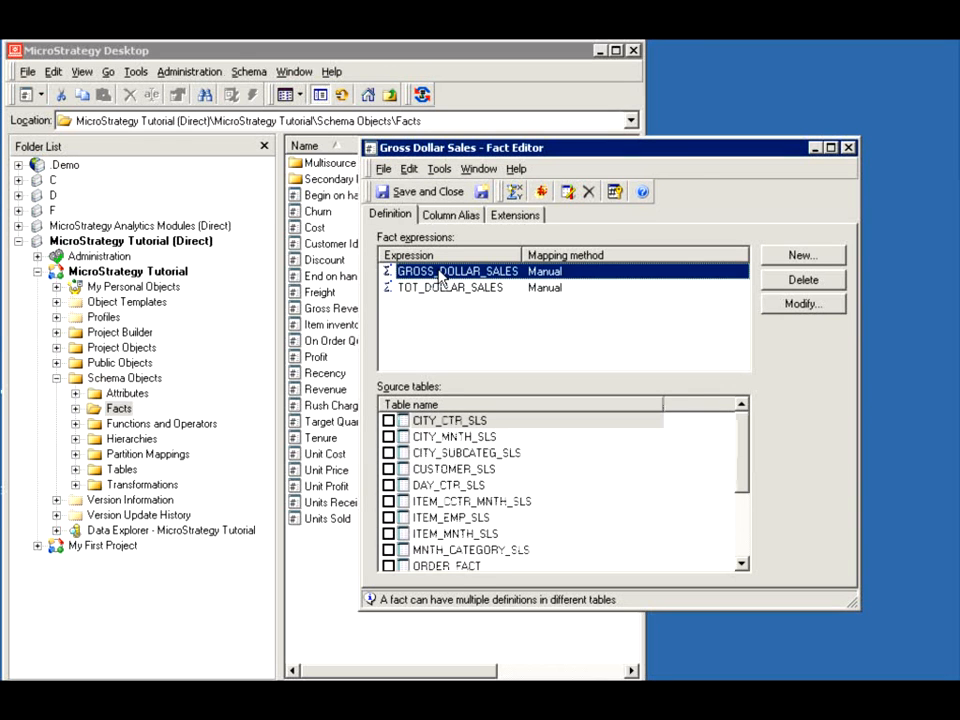
pyautogui.scroll(-3, 710, 530)
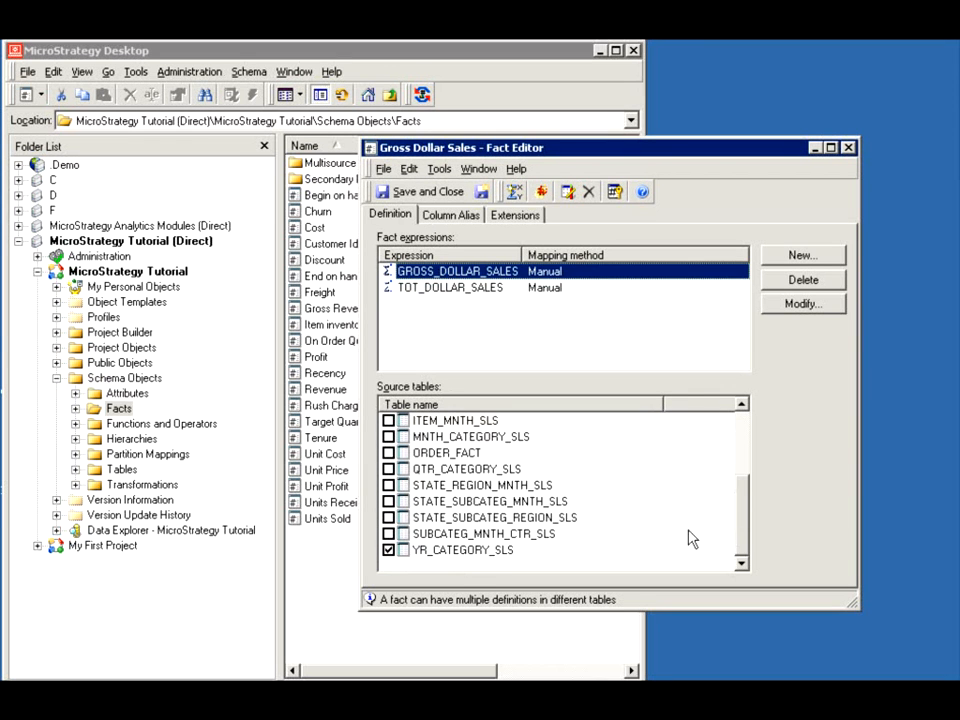
pyautogui.click(452, 552)
pyautogui.scroll(3, 425, 555)
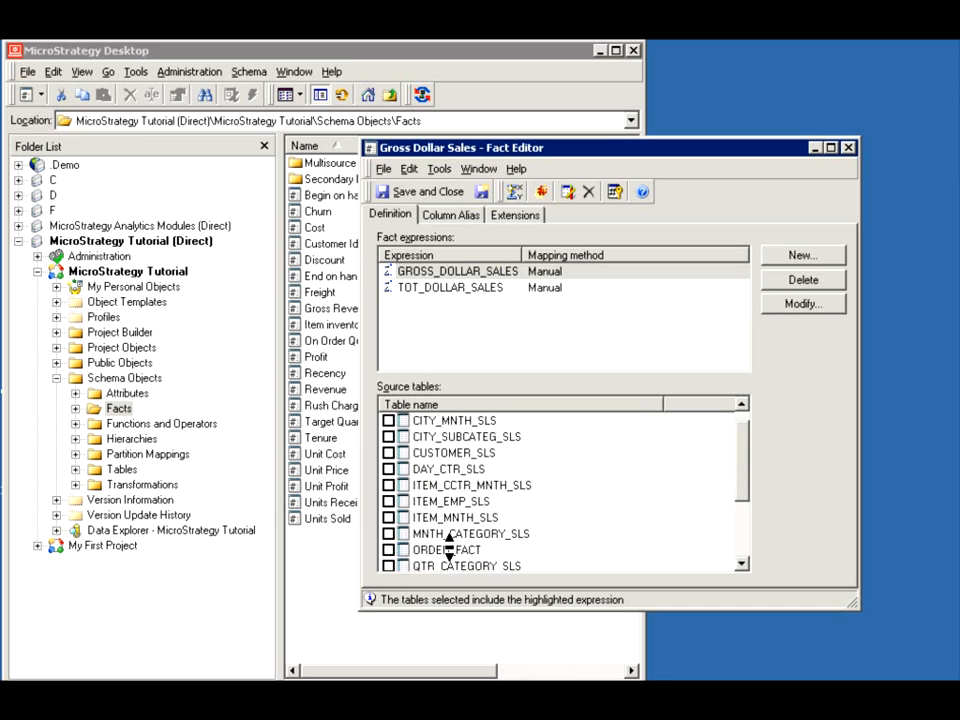
pyautogui.click(454, 288)
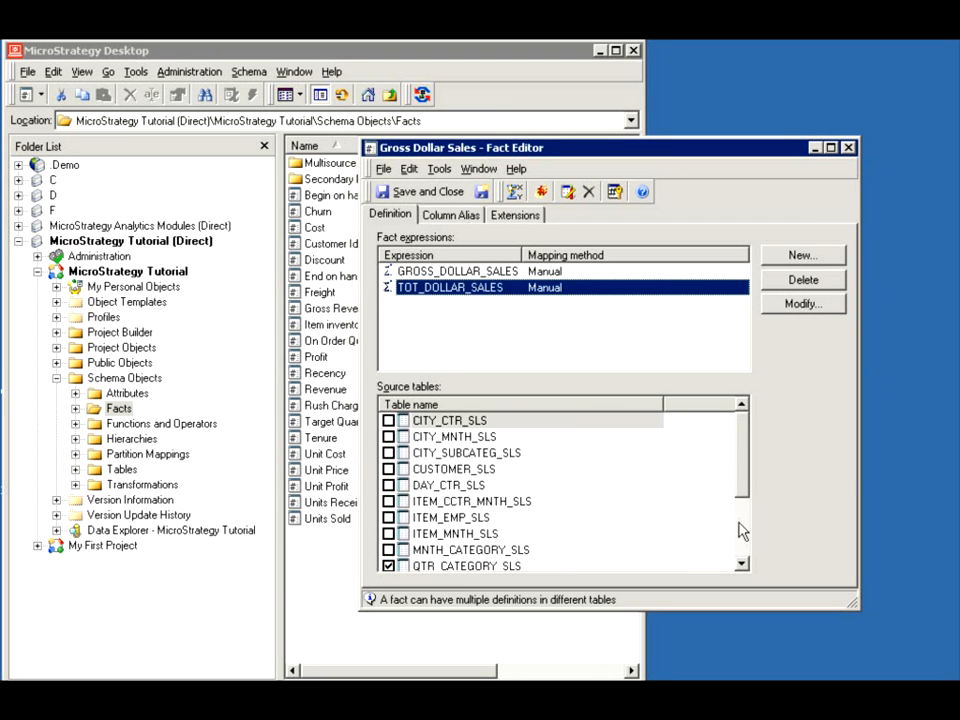
pyautogui.scroll(-2, 745, 531)
pyautogui.click(435, 466)
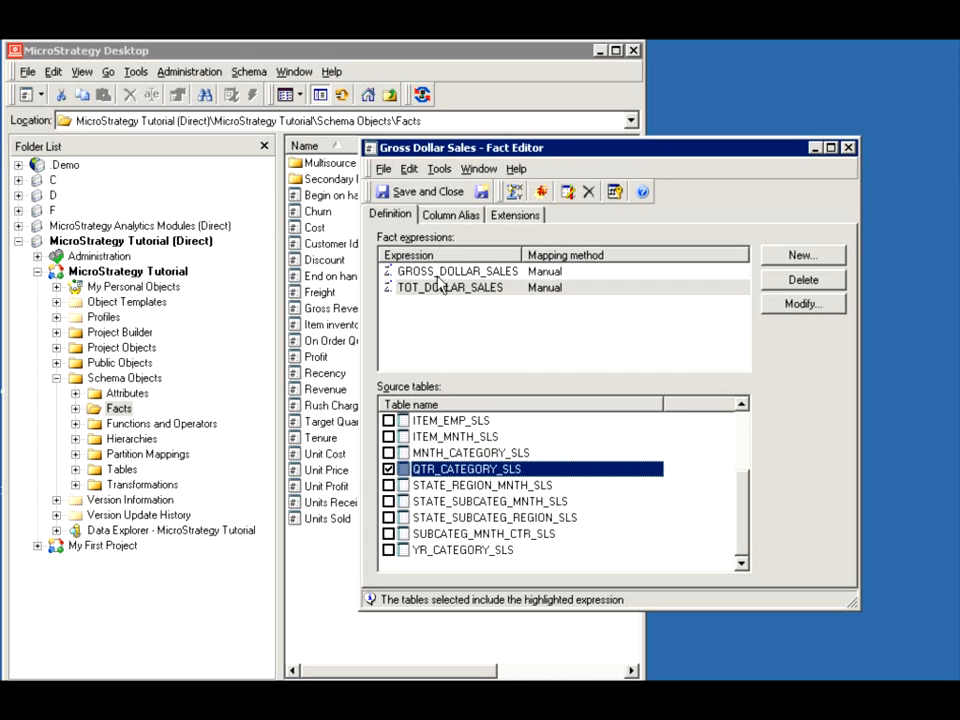
pyautogui.moveTo(425, 283); pyautogui.dragTo(444, 306)
# Step: Start a new manually mapped fact expression from CITY_CTR_SLS as ([GROSS_DOLLAR_SALES]/[TOT_COST])+1 and validate it
pyautogui.click(799, 256)
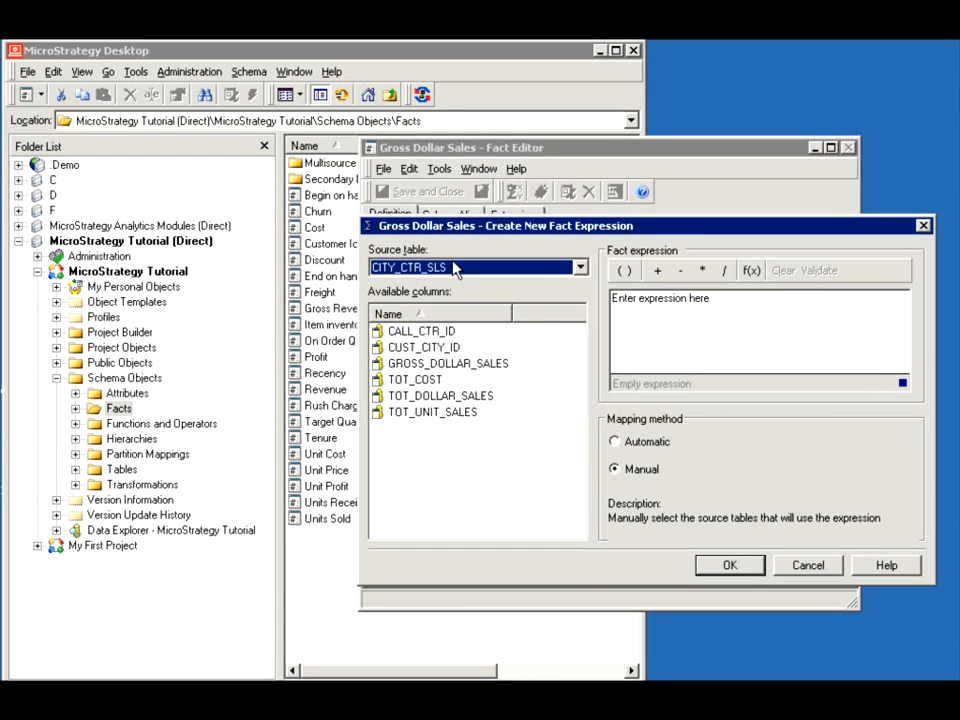
pyautogui.doubleClick(425, 364)
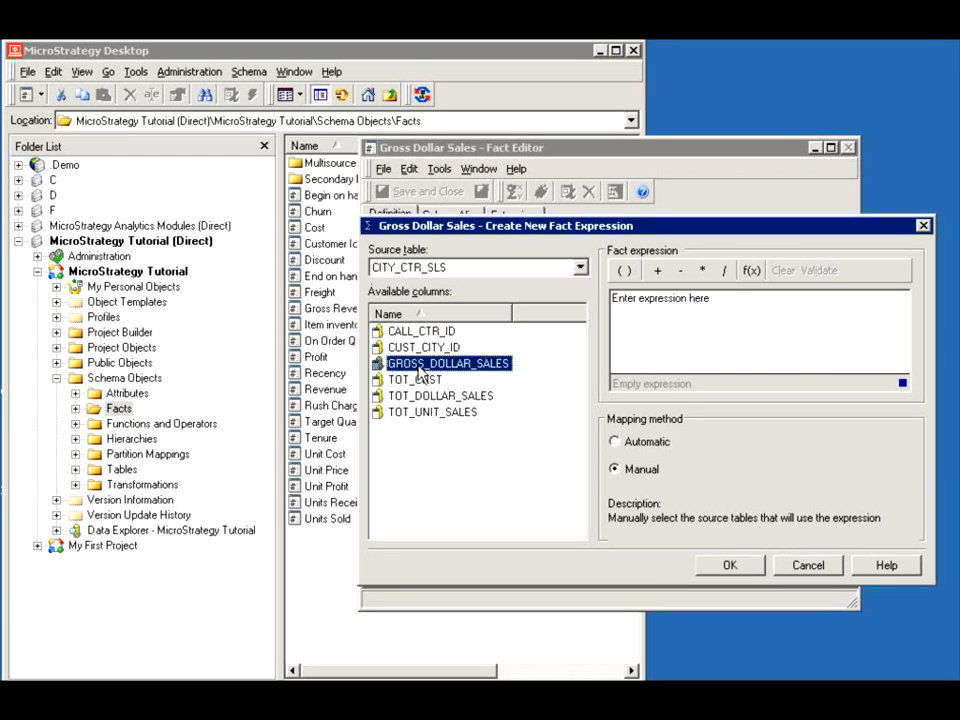
pyautogui.write('/')
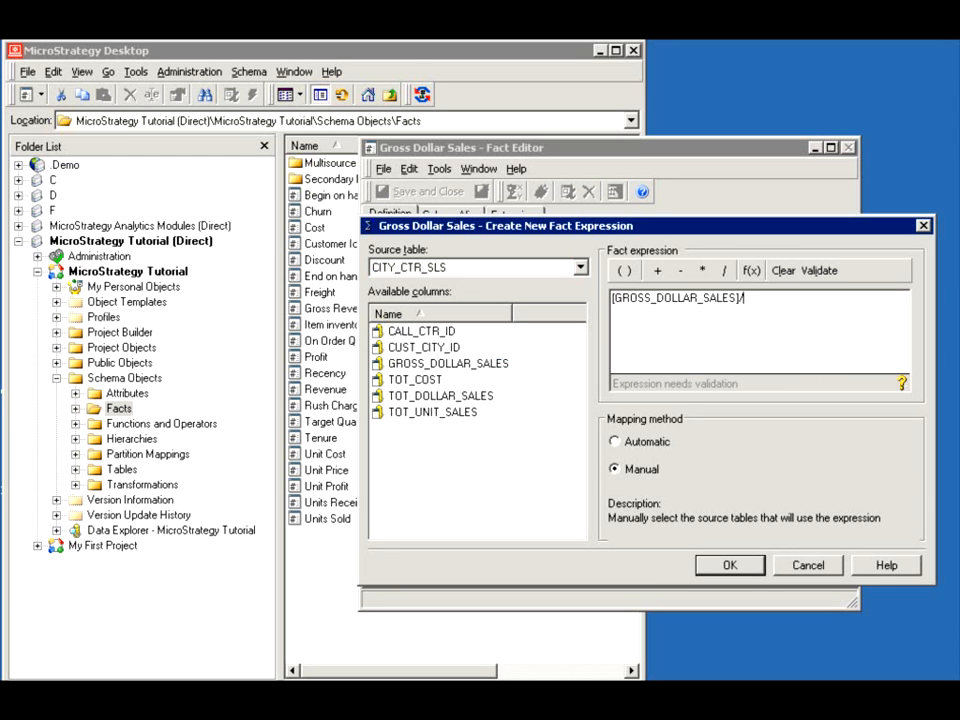
pyautogui.doubleClick(419, 386)
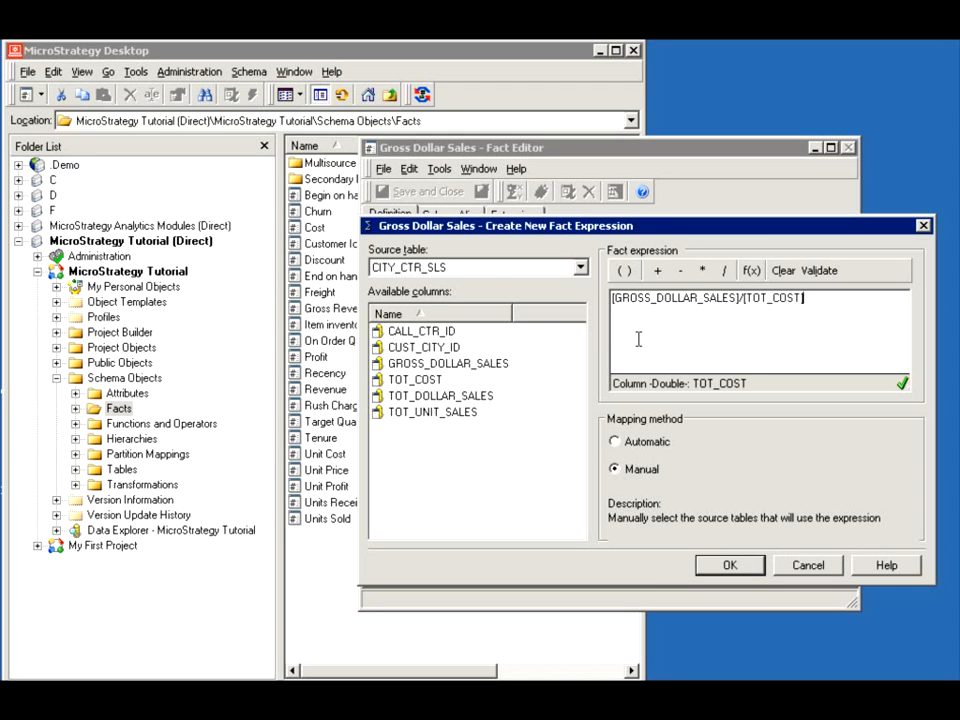
pyautogui.write(')')
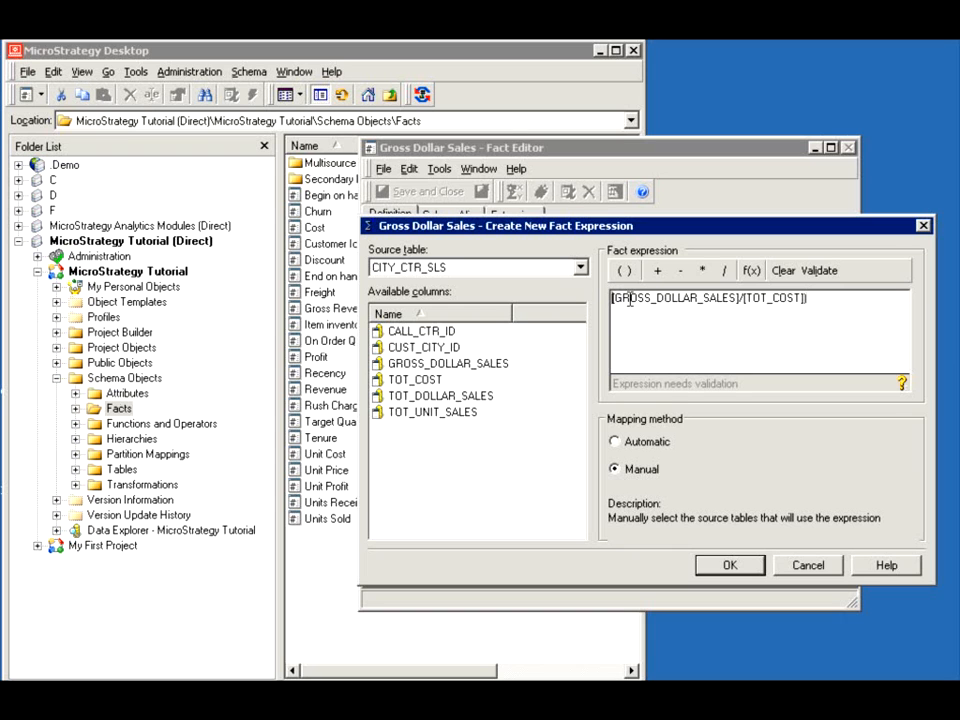
pyautogui.write('(')
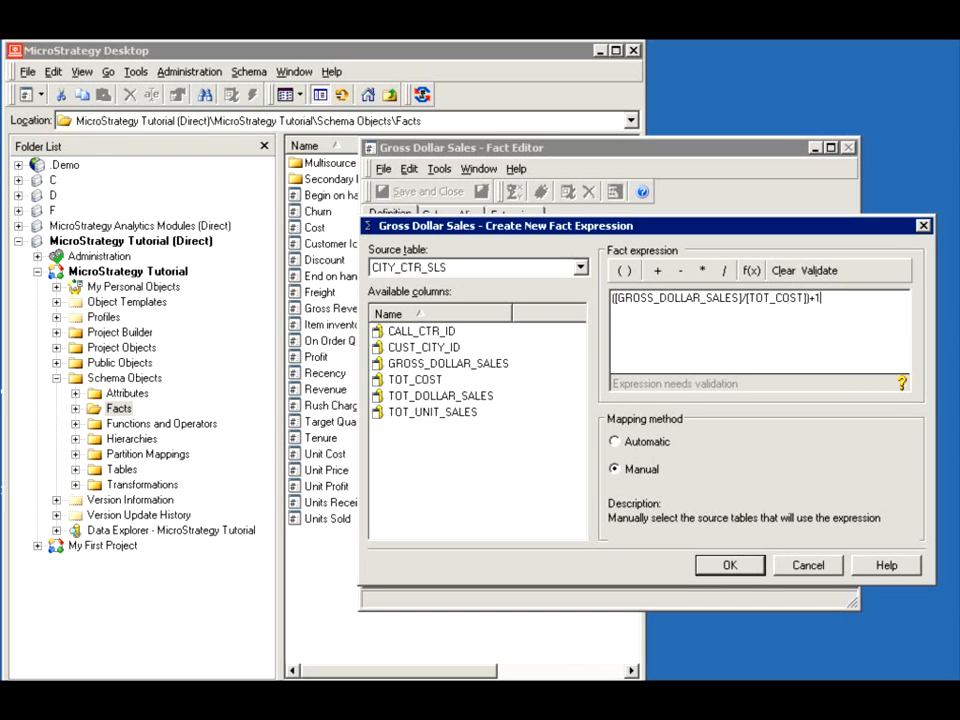
pyautogui.click(819, 270)
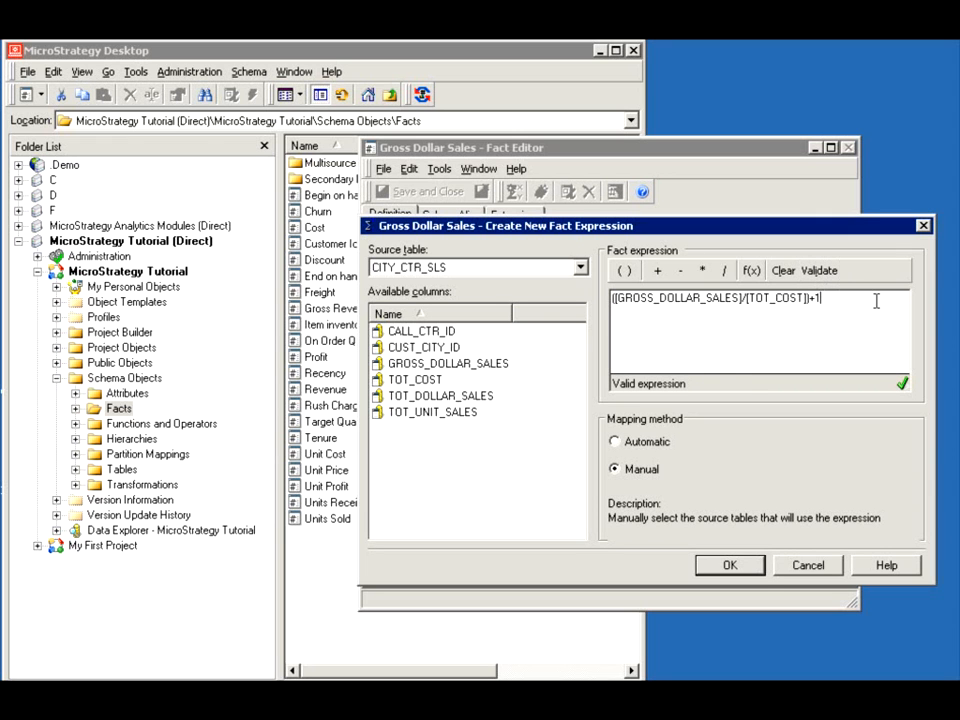
# Step: Append +[TOT_UNIT_SALES] from the CUSTOMER_SLS table to the new expression, validate it and add it to the fact
pyautogui.write('+')
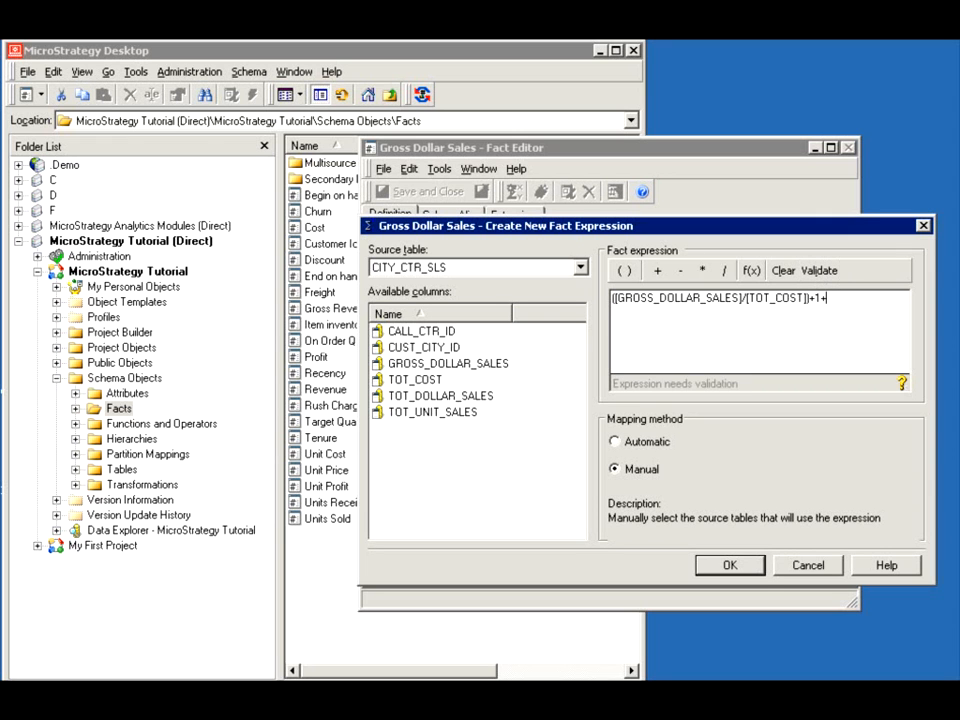
pyautogui.click(580, 267)
pyautogui.click(450, 321)
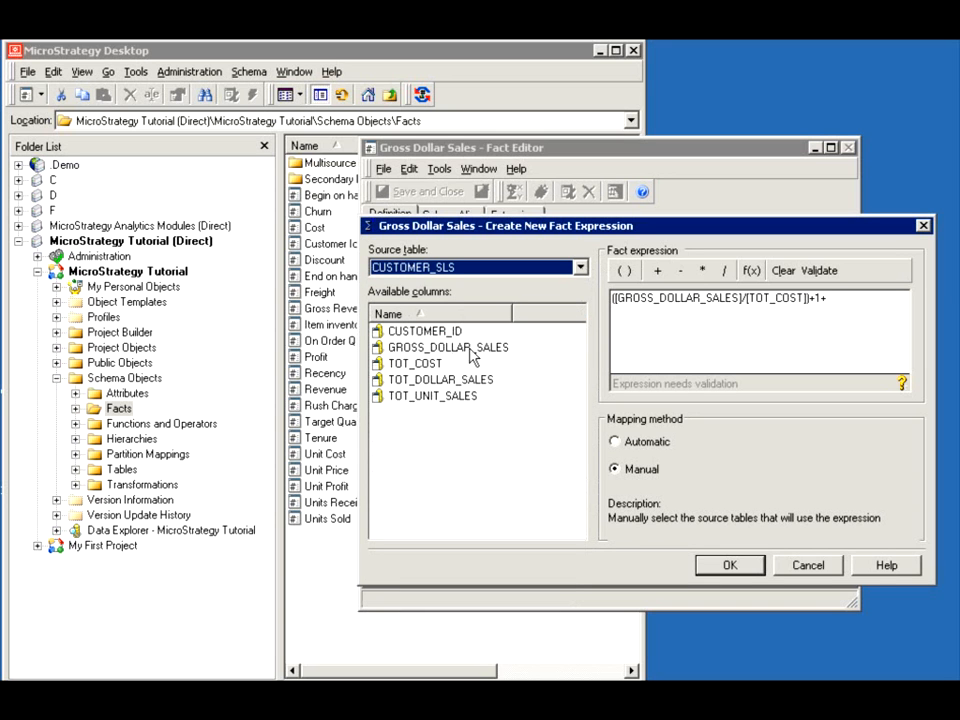
pyautogui.click(453, 398)
pyautogui.doubleClick(453, 398)
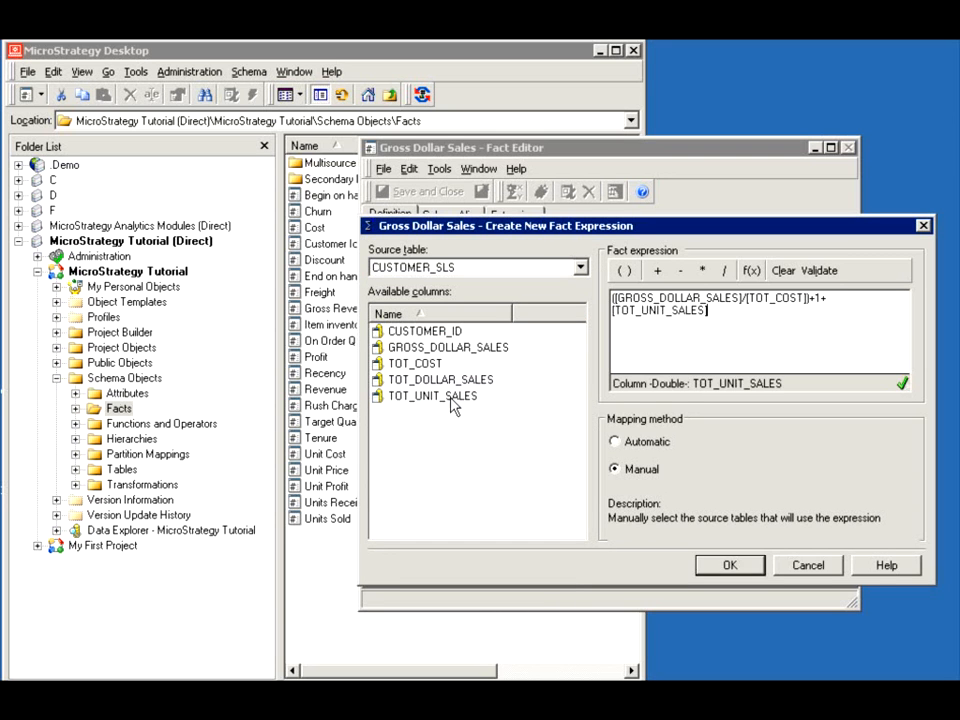
pyautogui.click(812, 271)
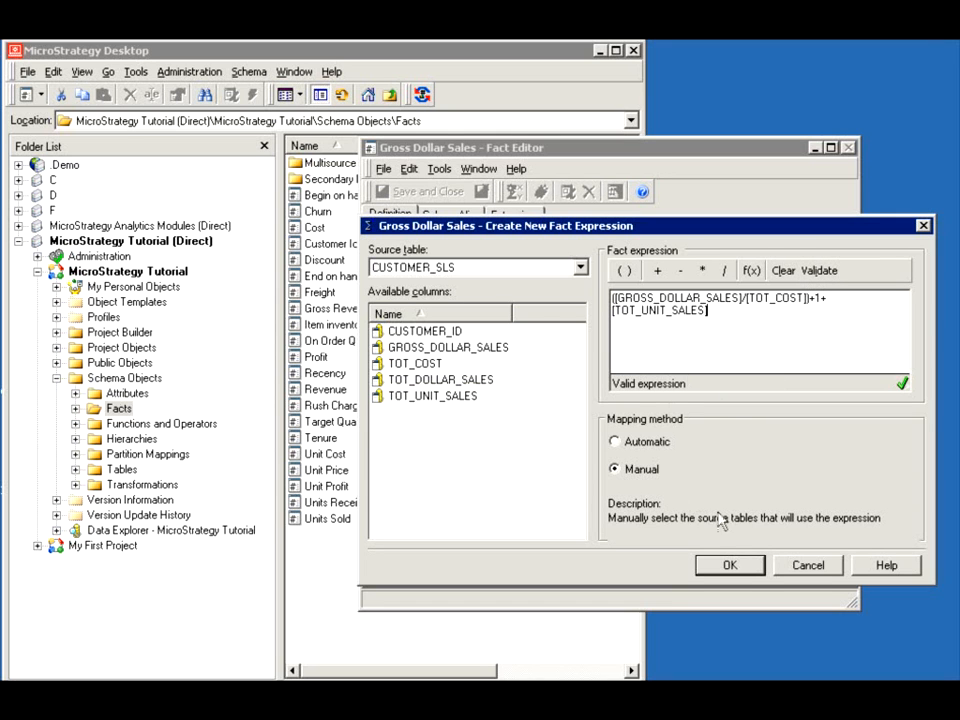
pyautogui.click(729, 566)
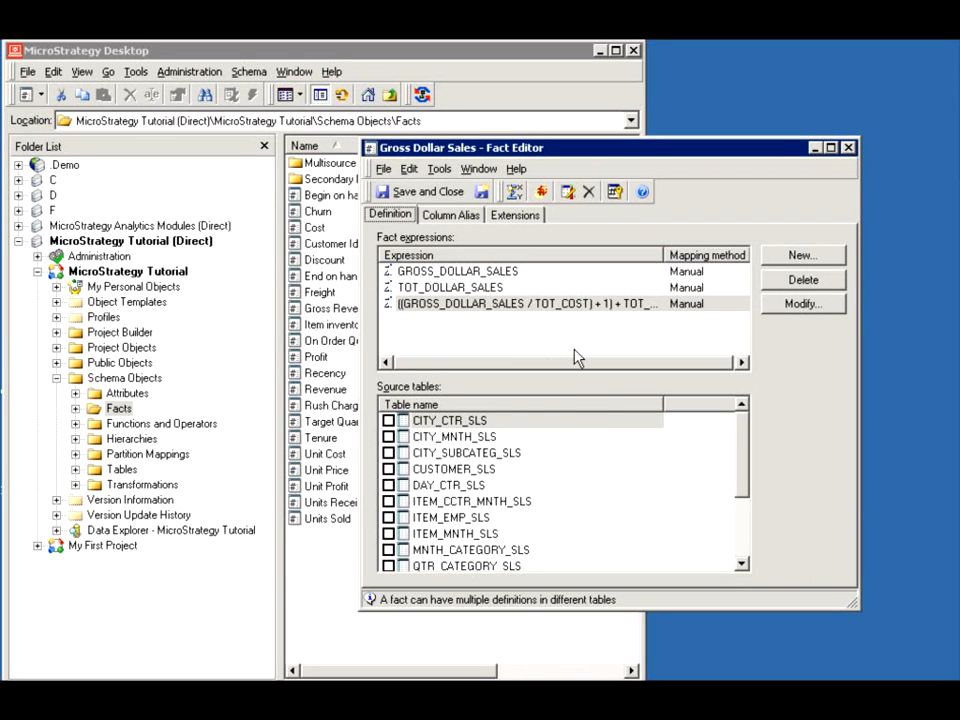
# Step: Modify the compound expression by appending +[TOT_COST] from the ITEM_MNTH_SLS table and accept the change
pyautogui.click(463, 290)
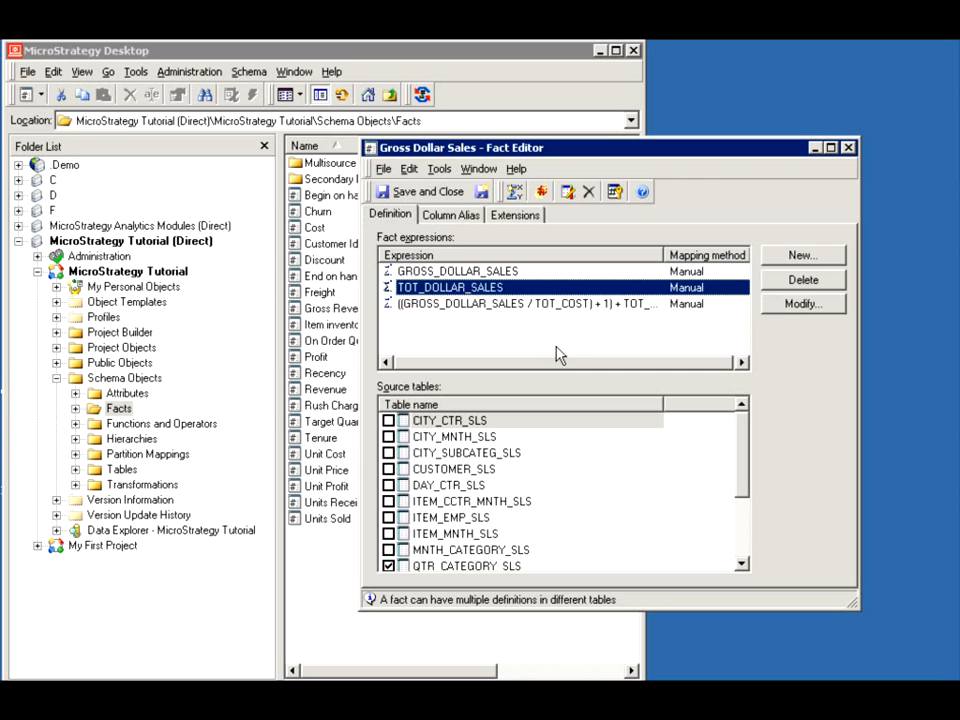
pyautogui.click(521, 310)
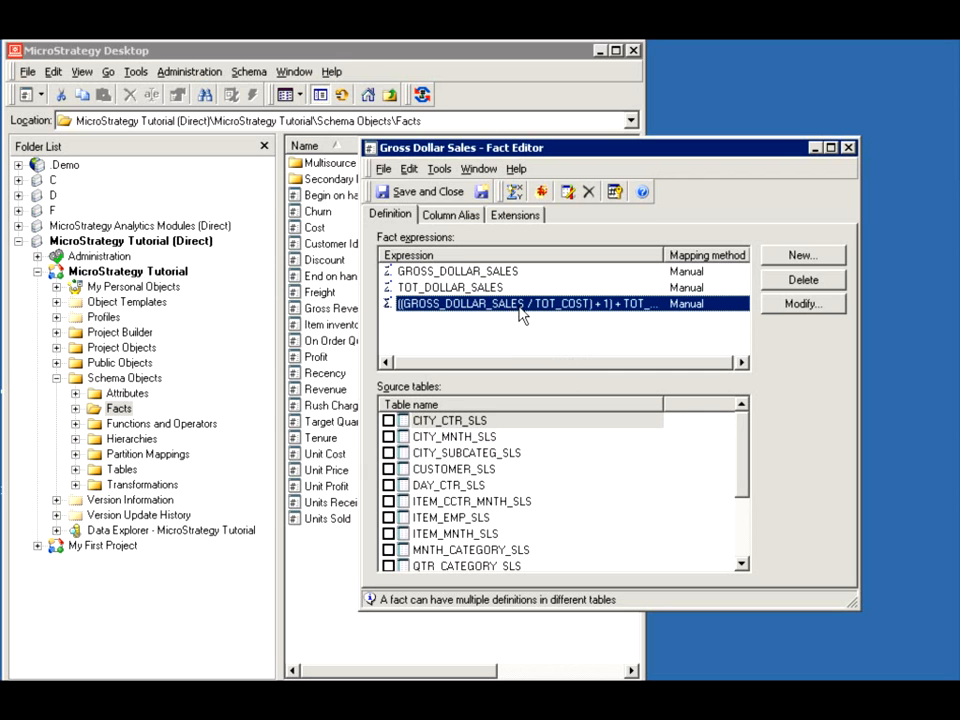
pyautogui.click(800, 304)
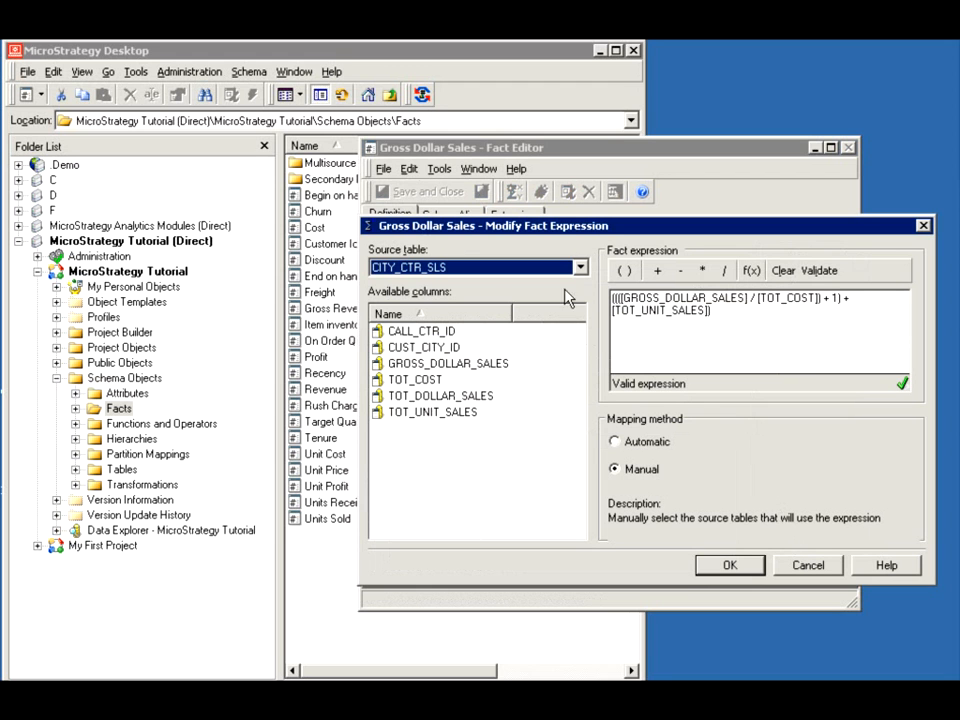
pyautogui.click(731, 316)
pyautogui.write('+')
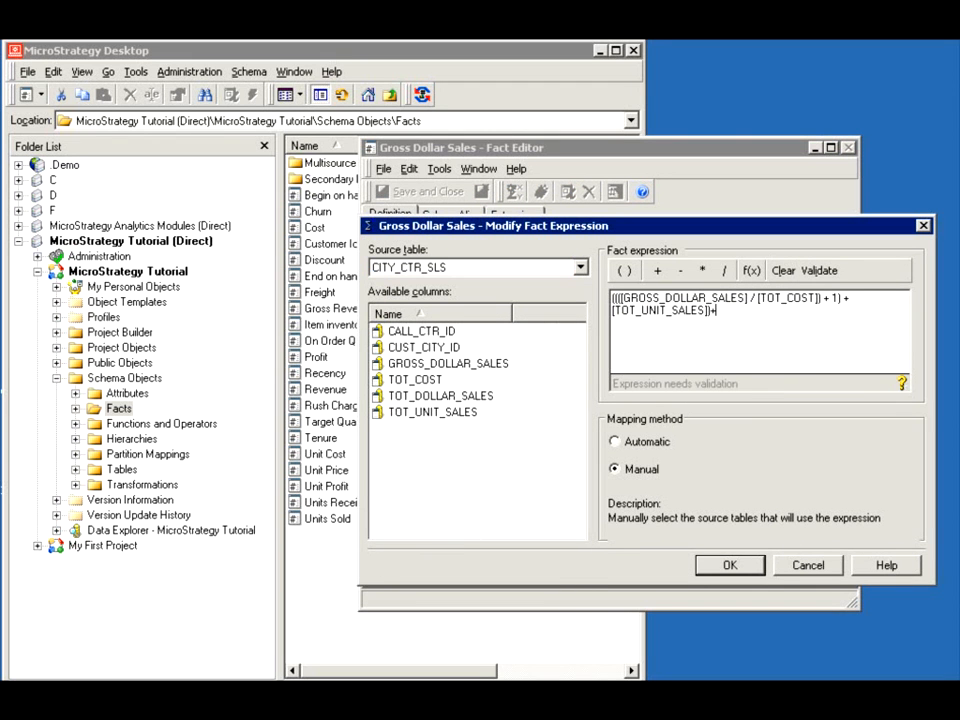
pyautogui.click(580, 267)
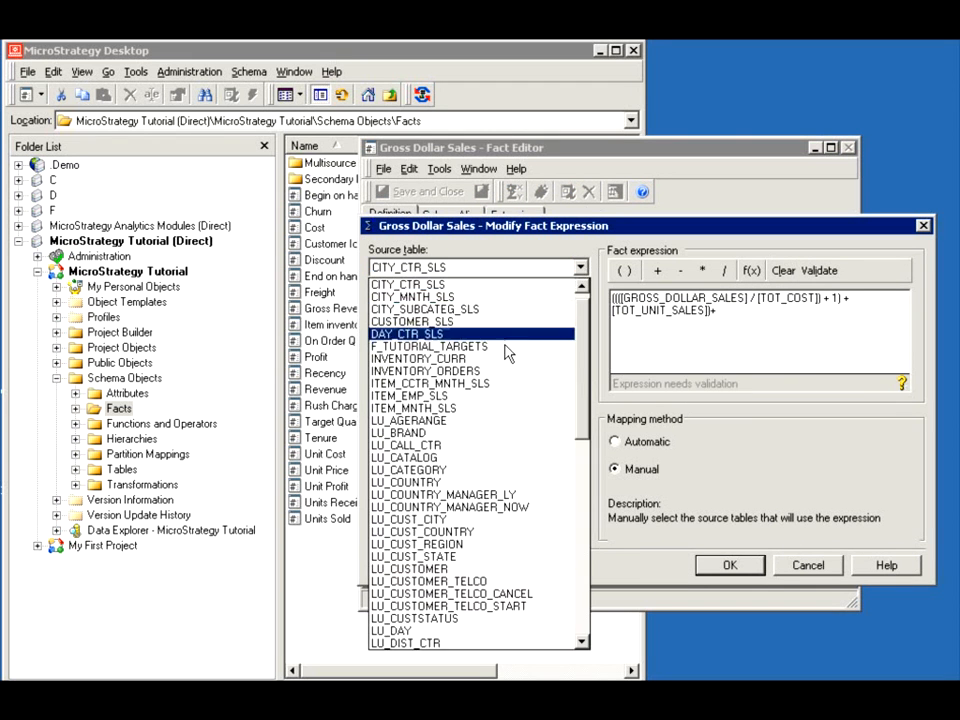
pyautogui.click(452, 410)
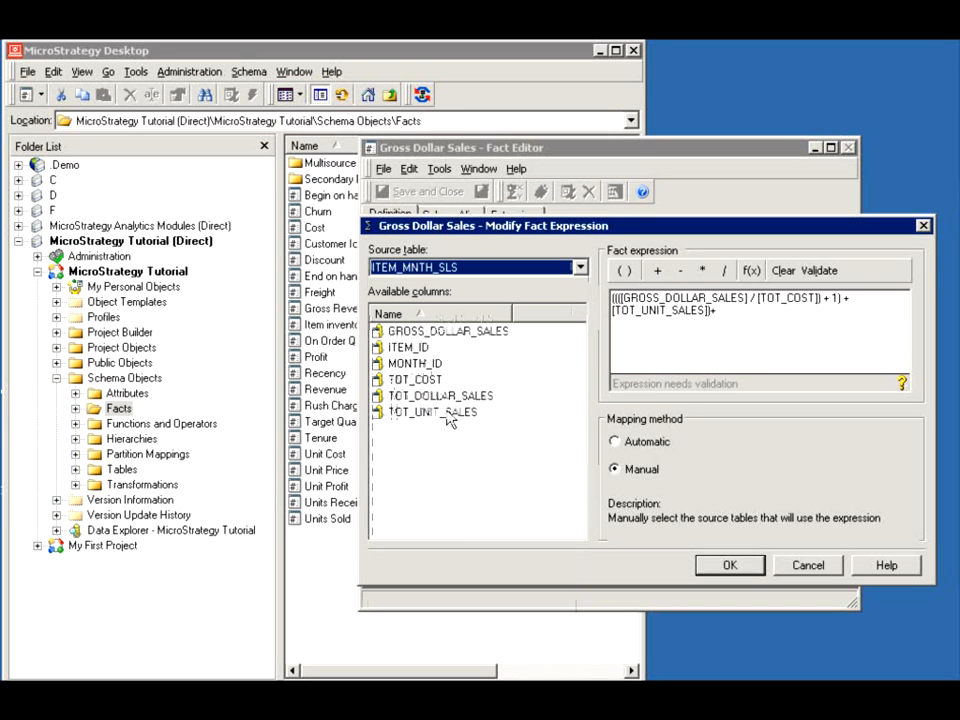
pyautogui.doubleClick(420, 381)
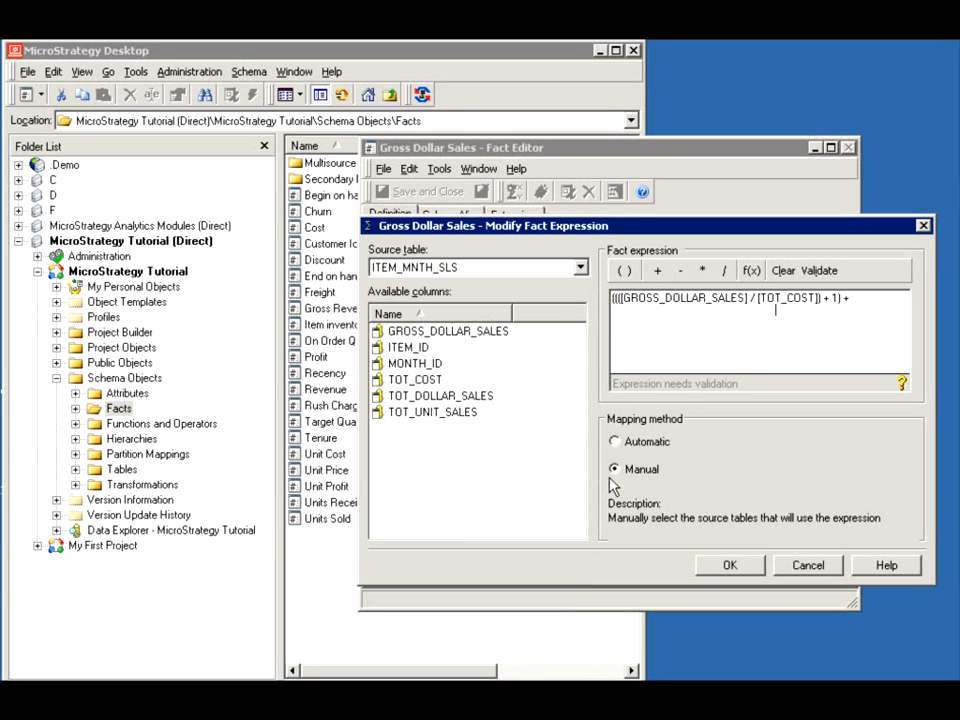
pyautogui.click(727, 566)
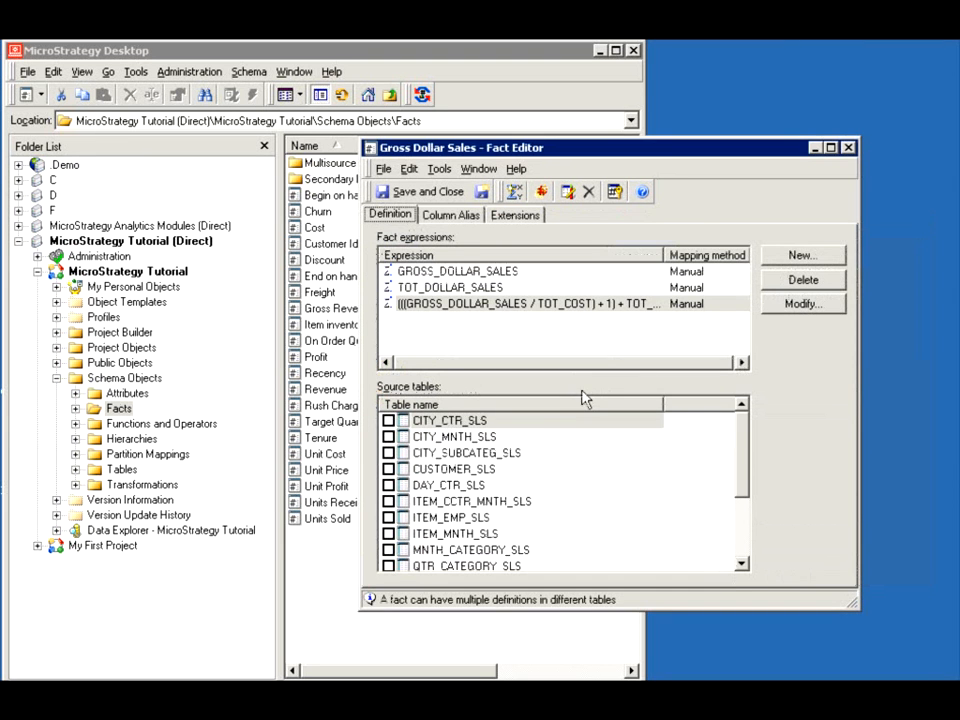
# Step: Try to save the fact, and try to assign its compound expression to the YR_CATEGORY_SLS source table
pyautogui.click(405, 191)
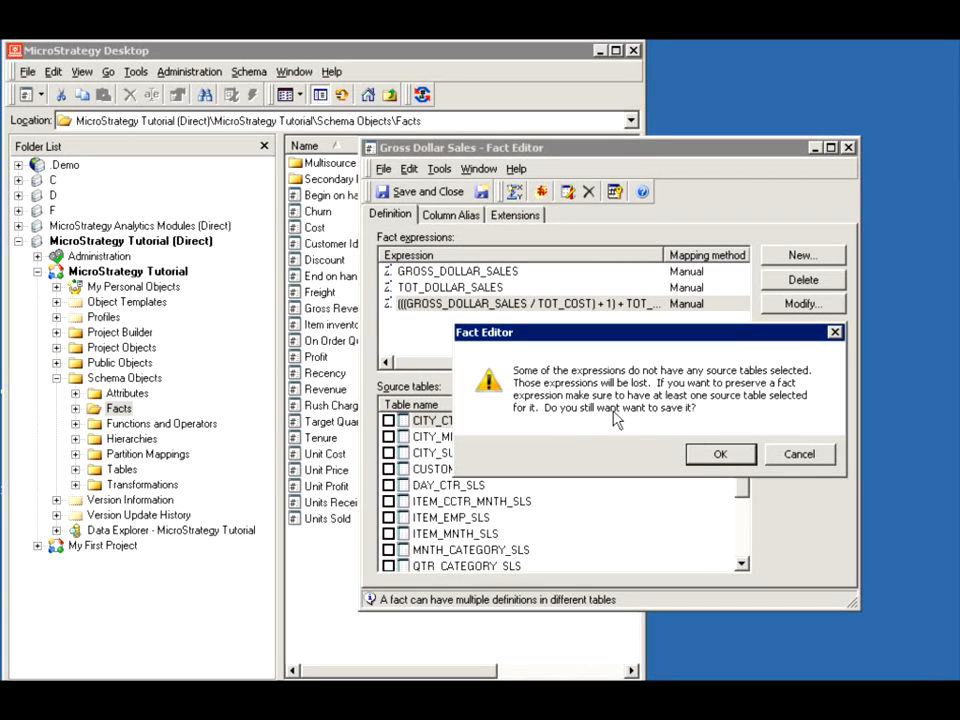
pyautogui.click(795, 458)
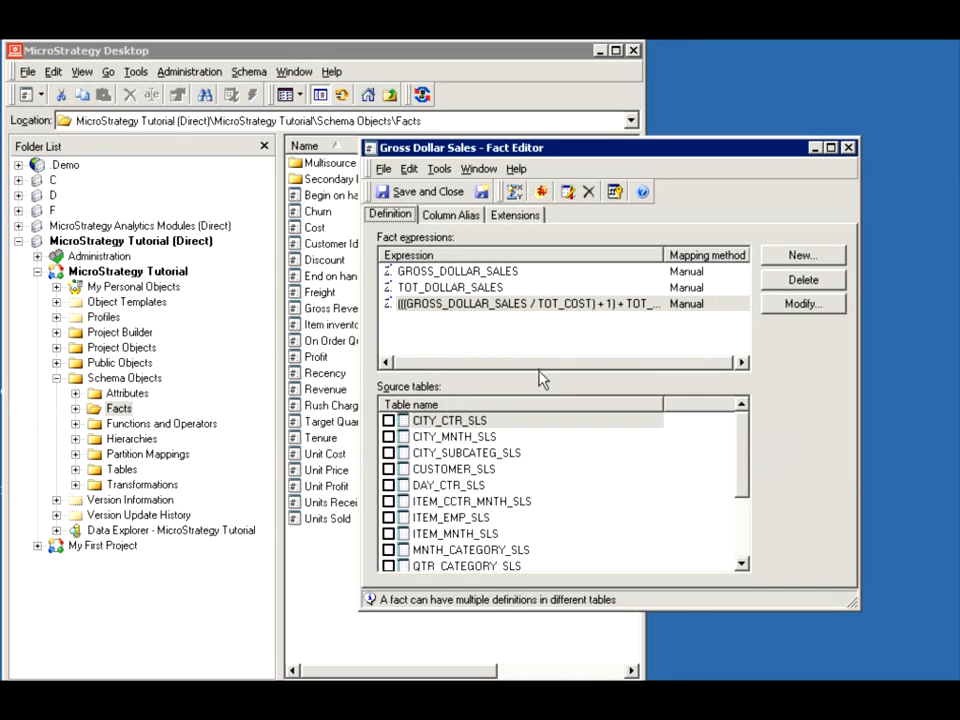
pyautogui.click(740, 522)
pyautogui.moveTo(749, 474); pyautogui.dragTo(737, 565)
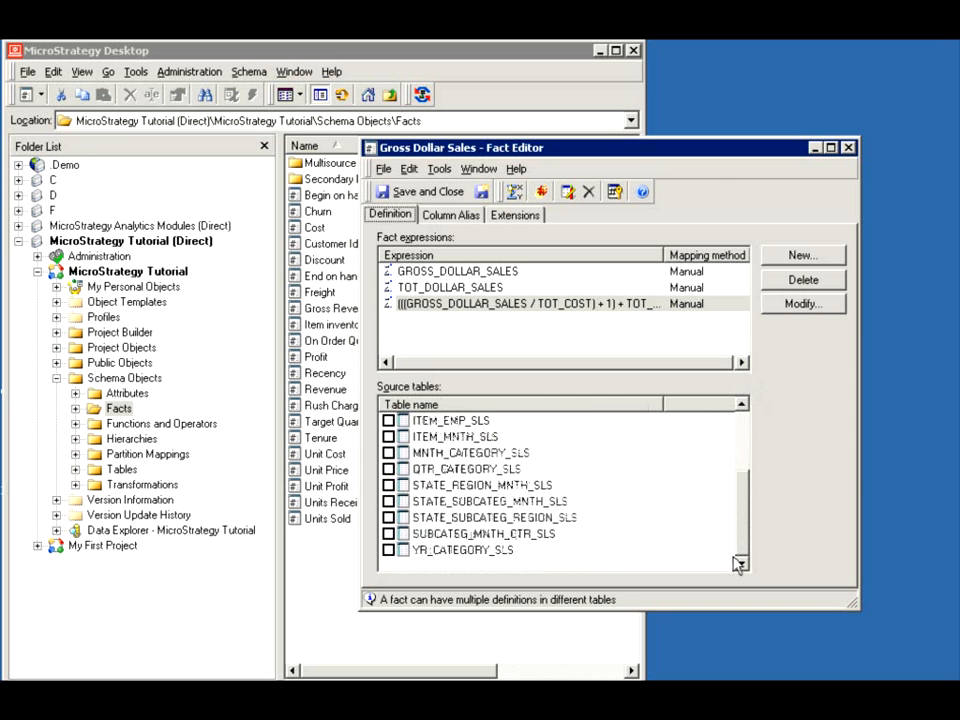
pyautogui.click(388, 550)
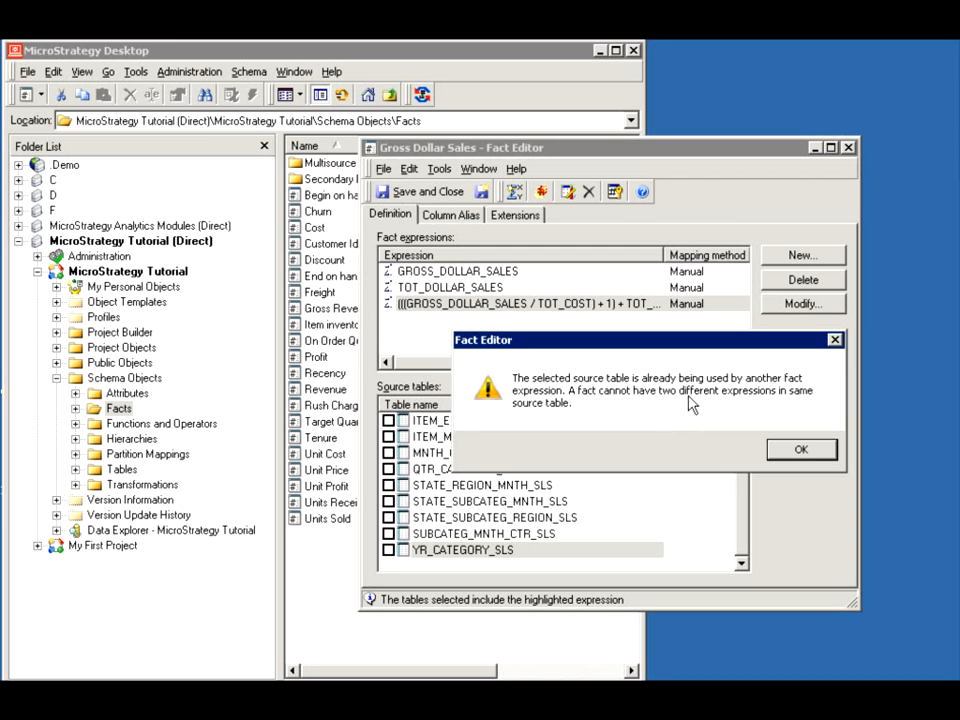
pyautogui.click(798, 449)
pyautogui.click(388, 550)
pyautogui.click(790, 449)
# Step: Try STATE_REGION_MNTH_SLS as the compound expression's source table, cancel saving the fact, and unassign that table
pyautogui.click(388, 485)
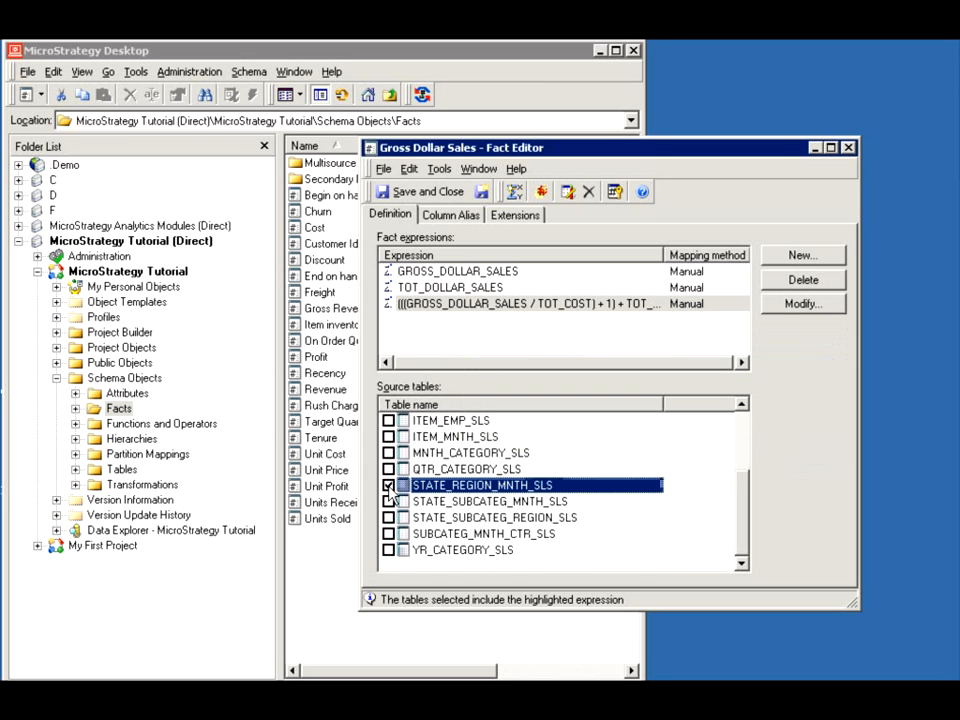
pyautogui.moveTo(750, 546); pyautogui.dragTo(746, 589)
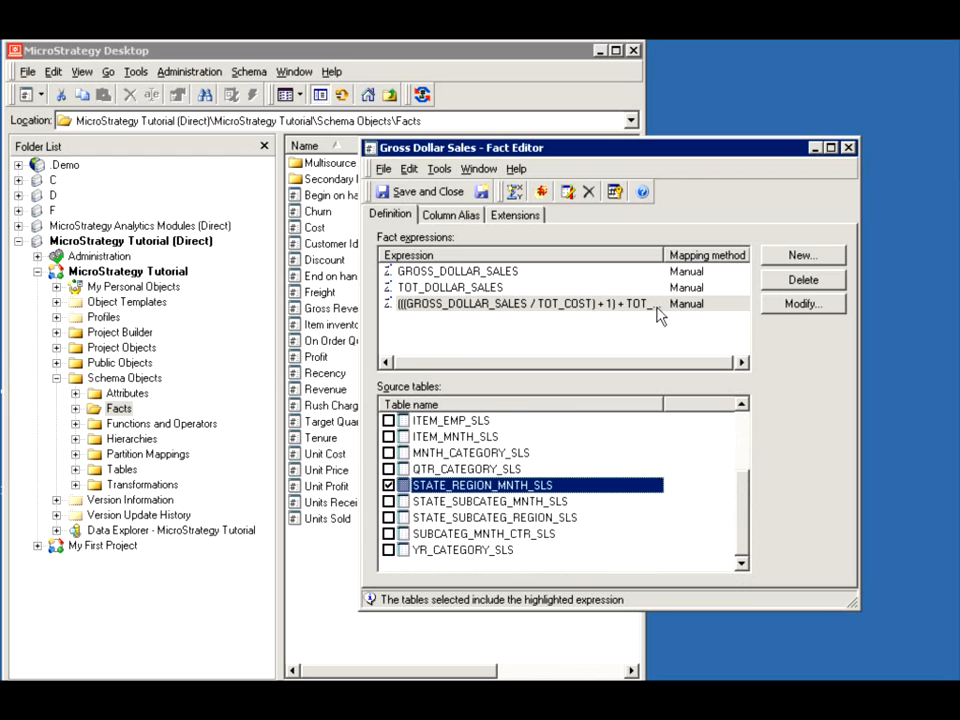
pyautogui.click(446, 193)
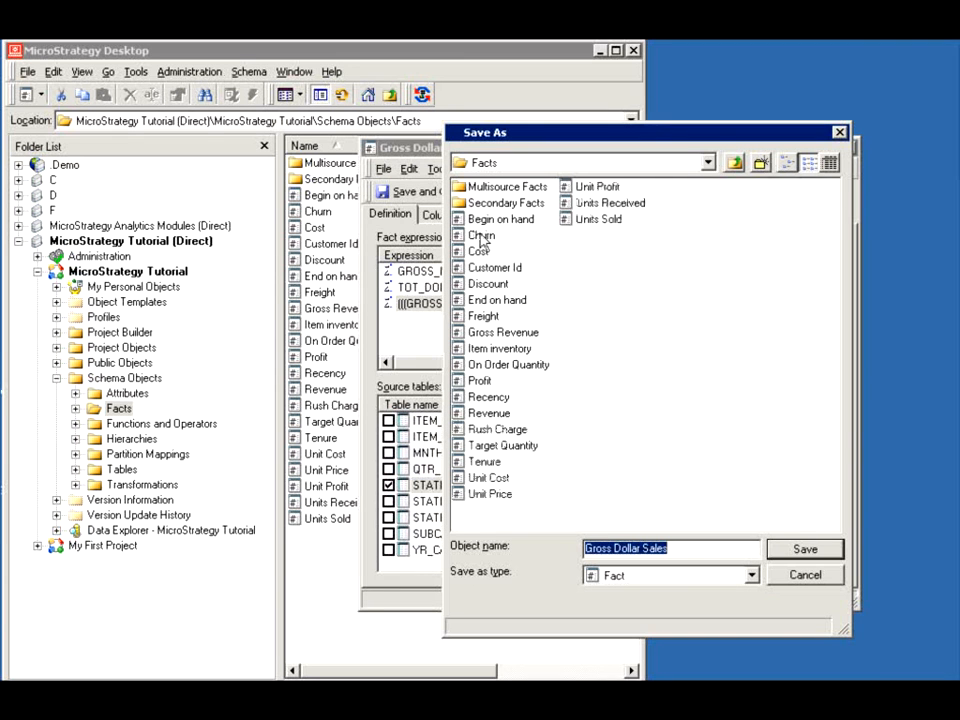
pyautogui.click(832, 582)
pyautogui.click(391, 487)
# Step: Assign the compound expression to the CITY_SUBCATEG_SLS and CUSTOMER_SLS source tables
pyautogui.moveTo(748, 520); pyautogui.dragTo(748, 435)
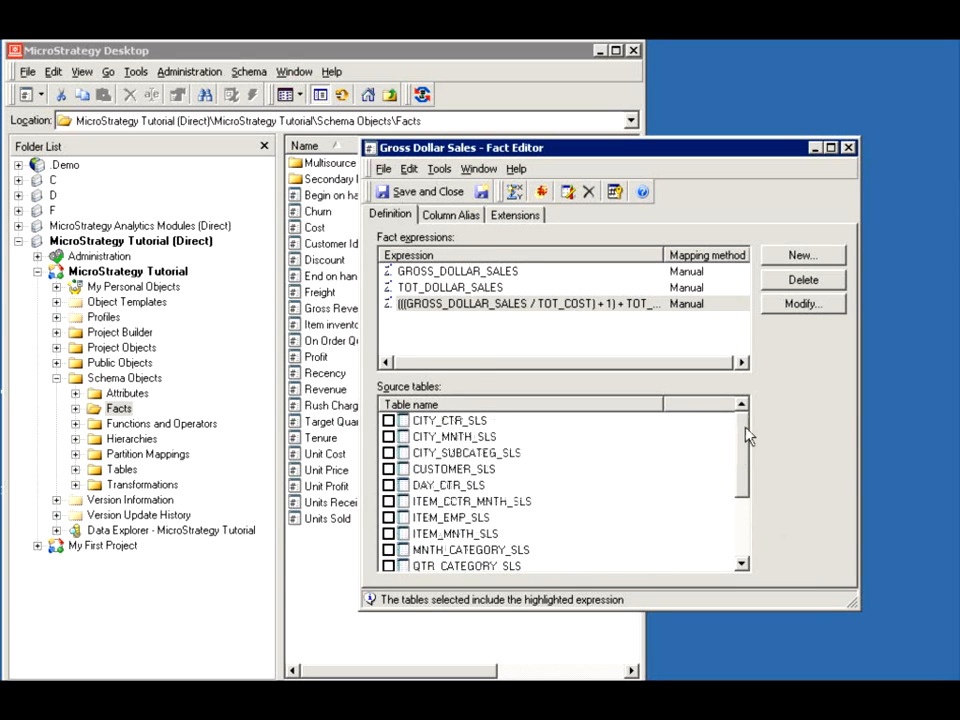
pyautogui.click(389, 452)
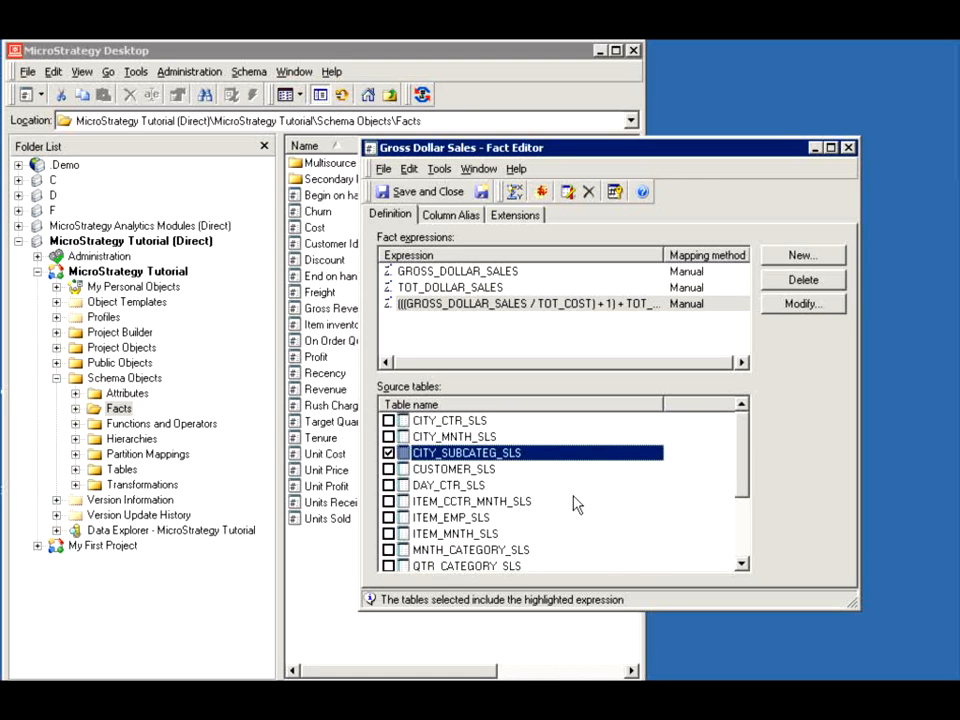
pyautogui.click(389, 468)
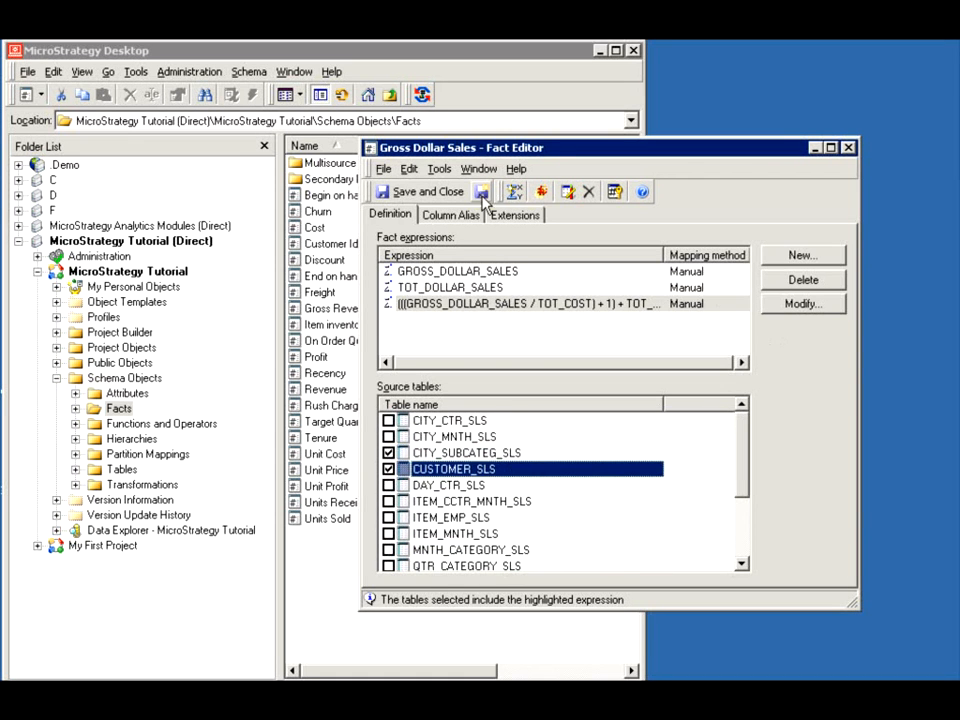
# Step: Save the fact as Gross Dollar Sales in the Facts folder, and review the Revenue fact's definition
pyautogui.click(449, 199)
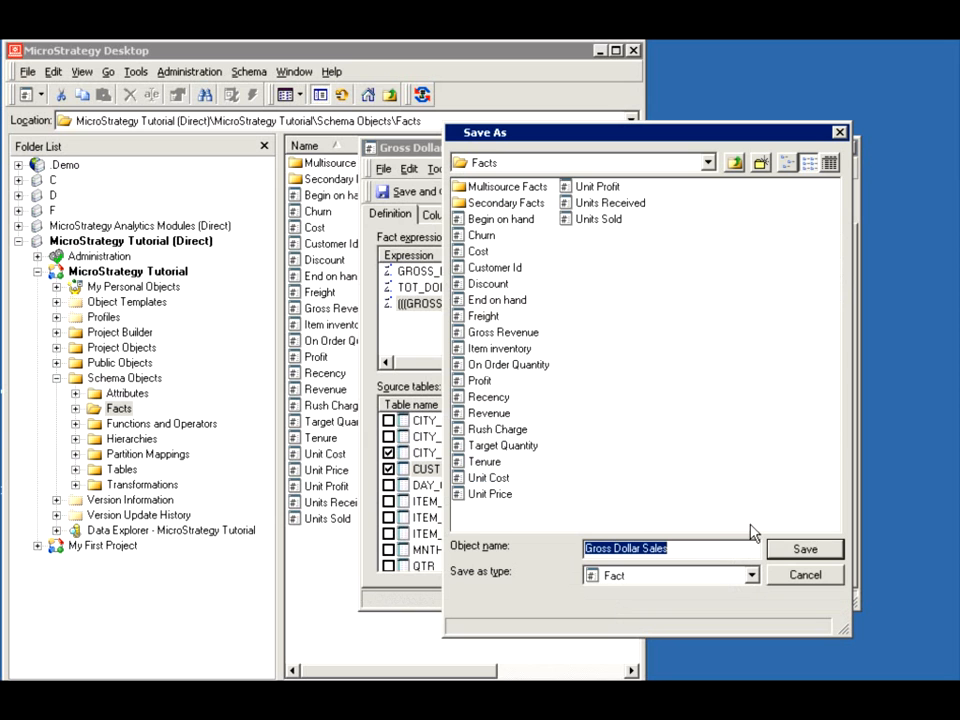
pyautogui.click(789, 553)
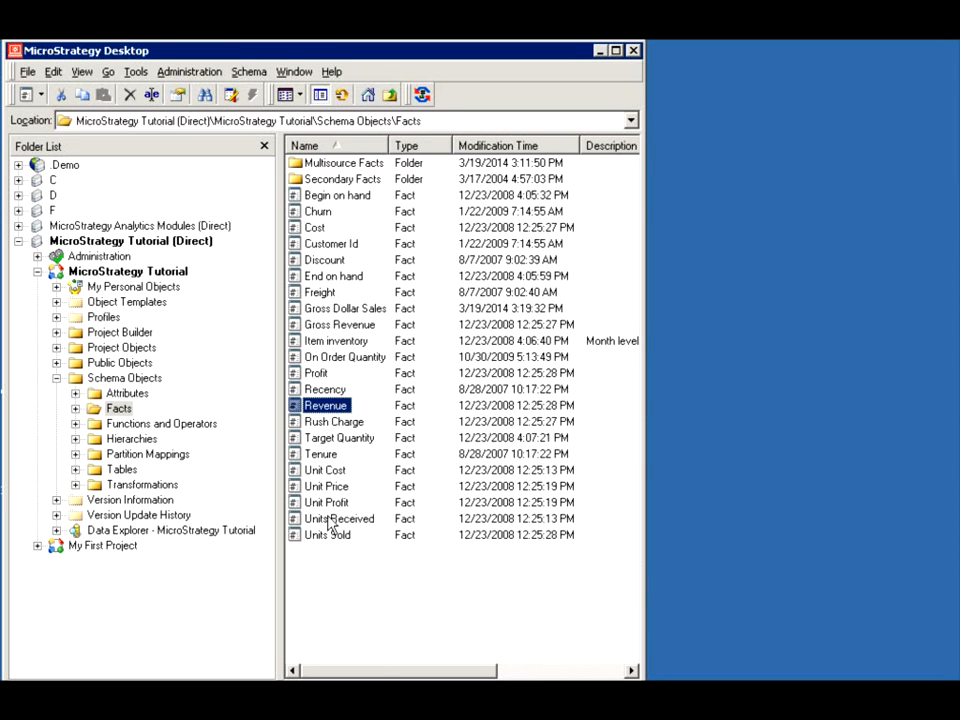
pyautogui.doubleClick(325, 407)
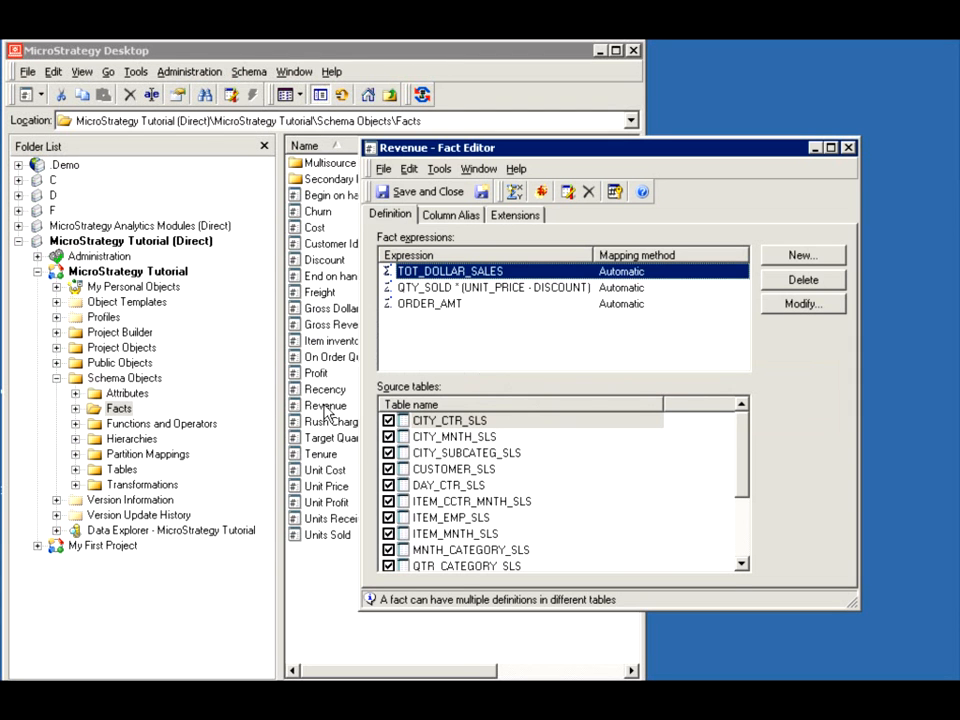
pyautogui.click(848, 148)
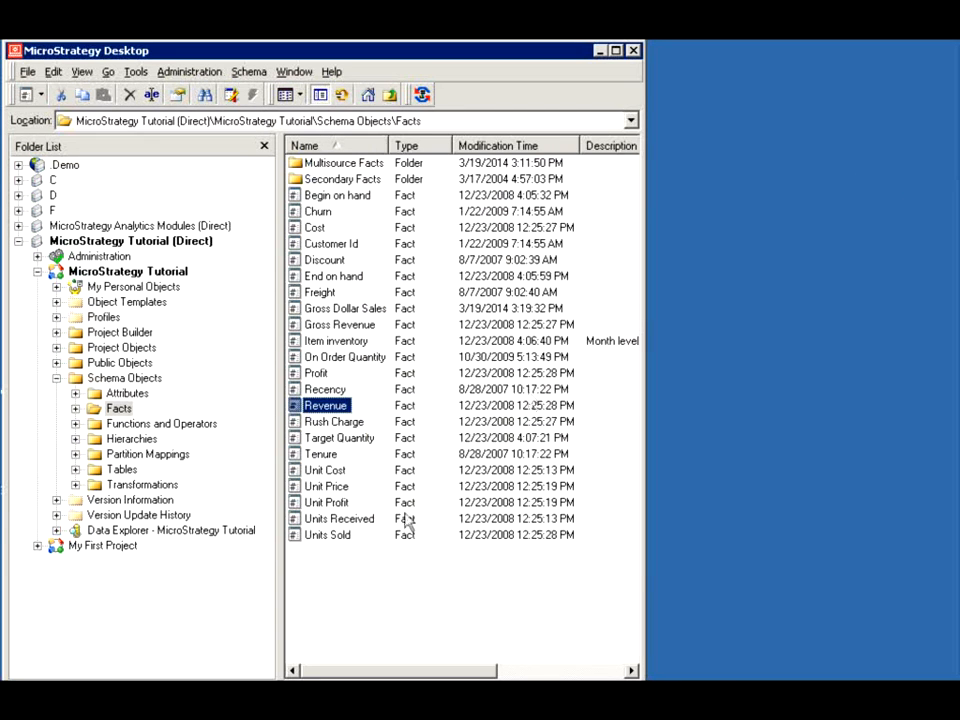
# Step: Review the Gross Dollar Sales fact's definition and extensions, and delete the fact from the Facts folder
pyautogui.click(329, 310)
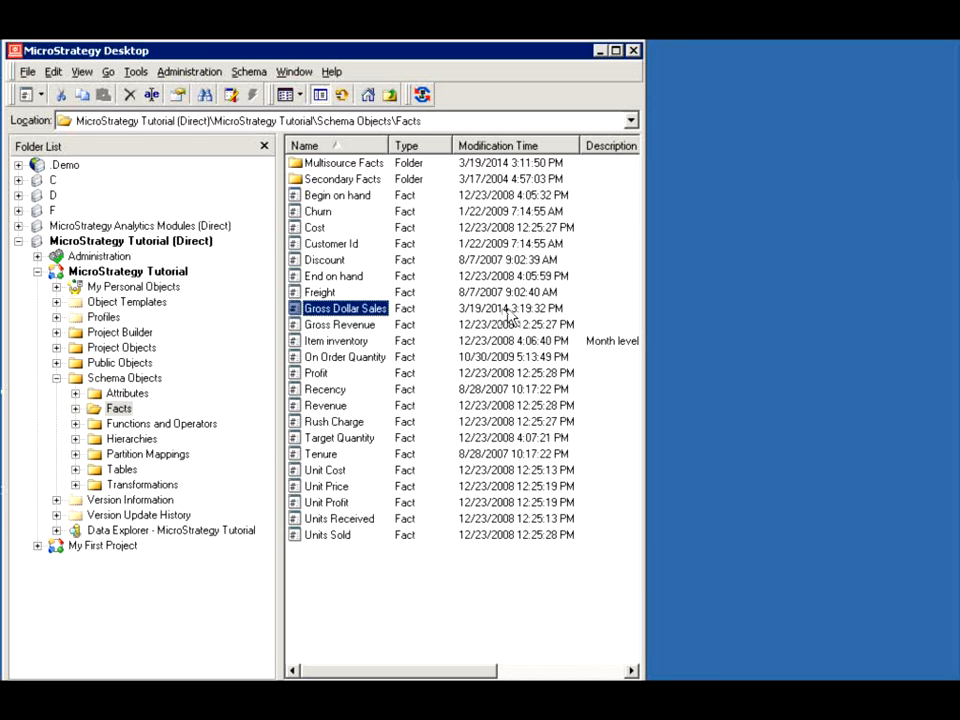
pyautogui.doubleClick(331, 310)
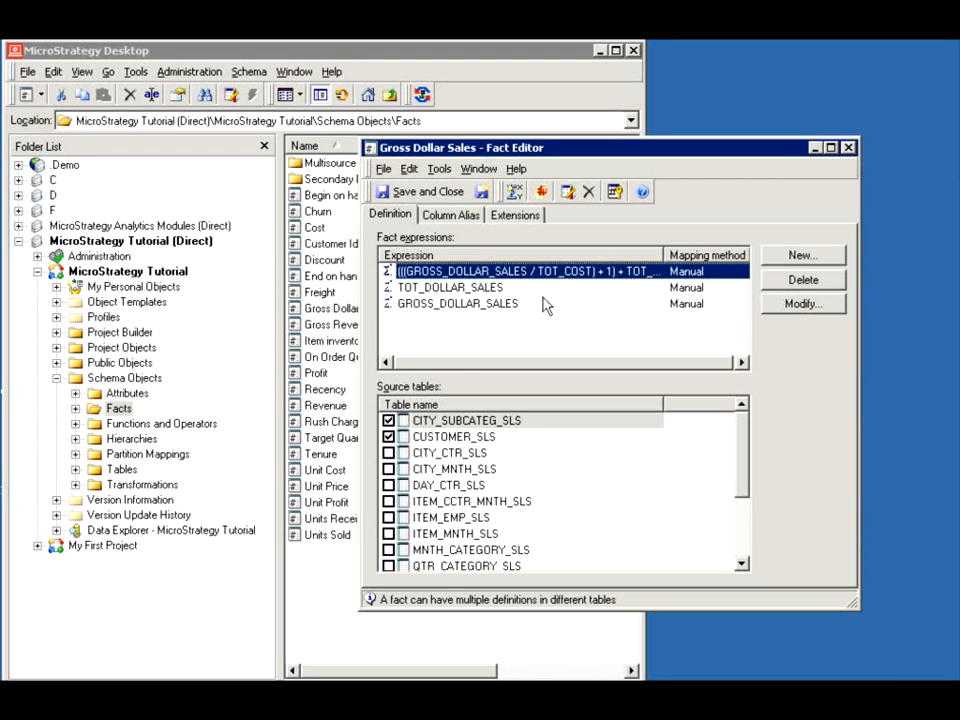
pyautogui.click(522, 215)
pyautogui.click(392, 216)
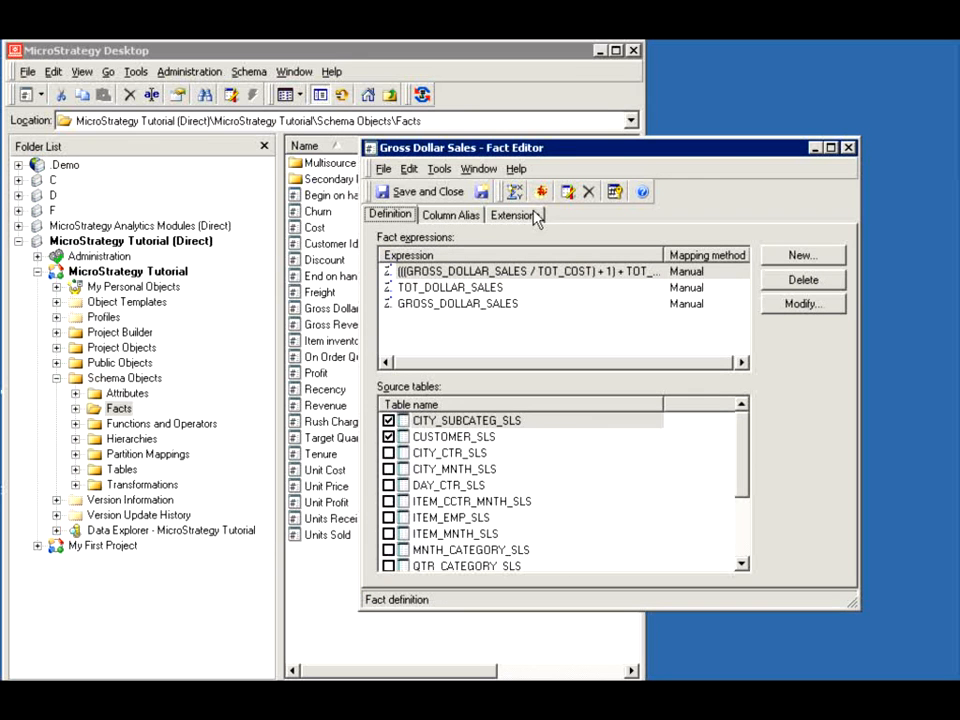
pyautogui.click(849, 150)
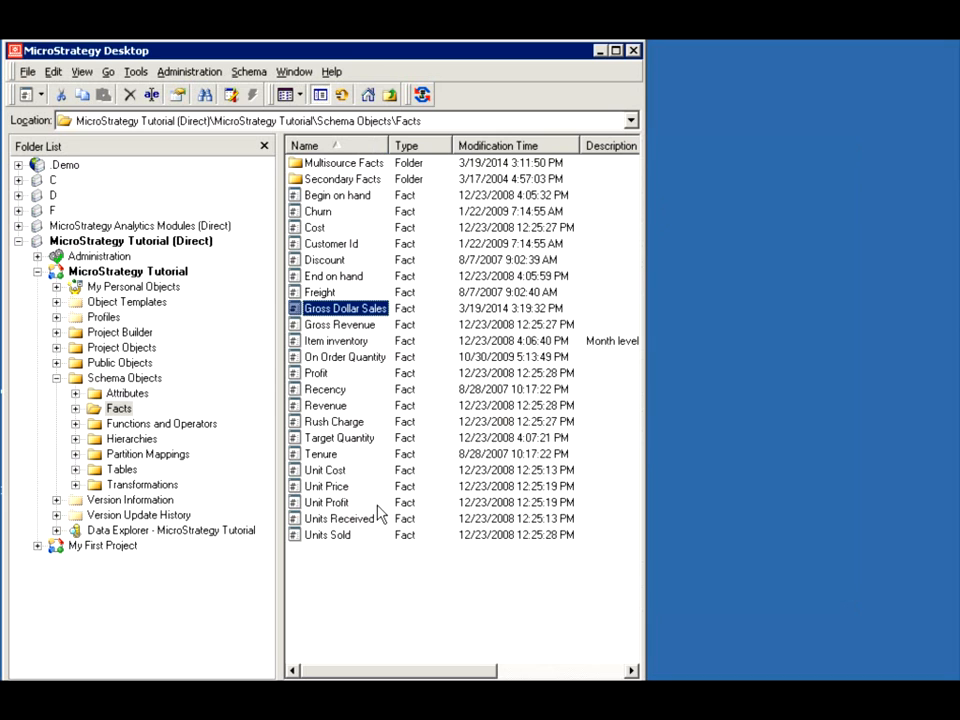
pyautogui.press('Delete')
pyautogui.press('Return')
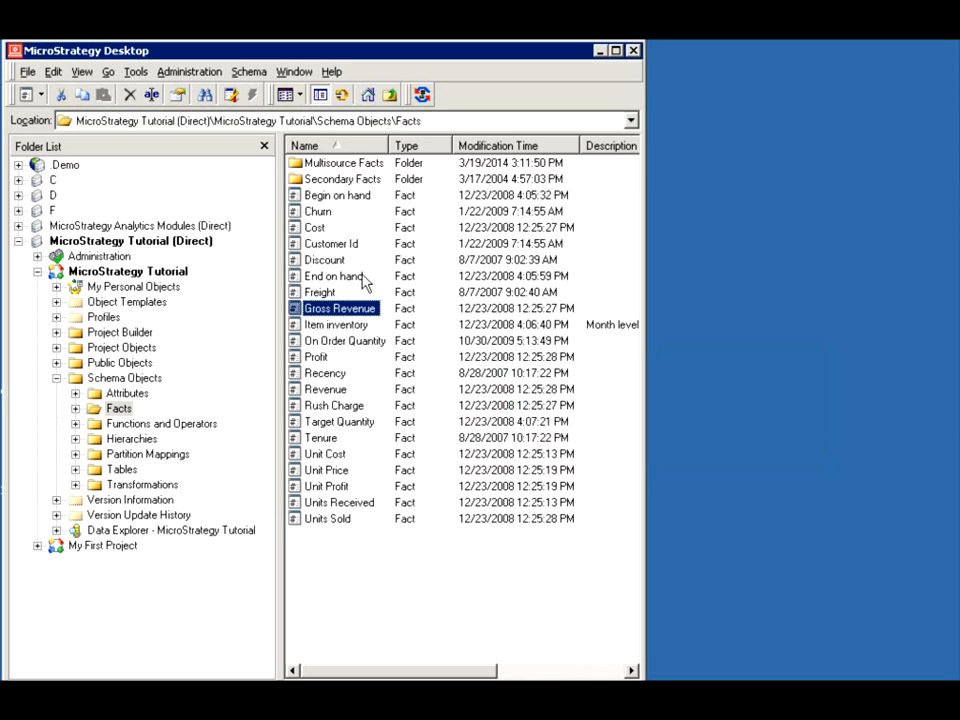
# Step: Search for the components of the Revenue Target fact in Multisource Facts and examine the F_TUTORIAL_TARGETS table's logical view
pyautogui.doubleClick(326, 165)
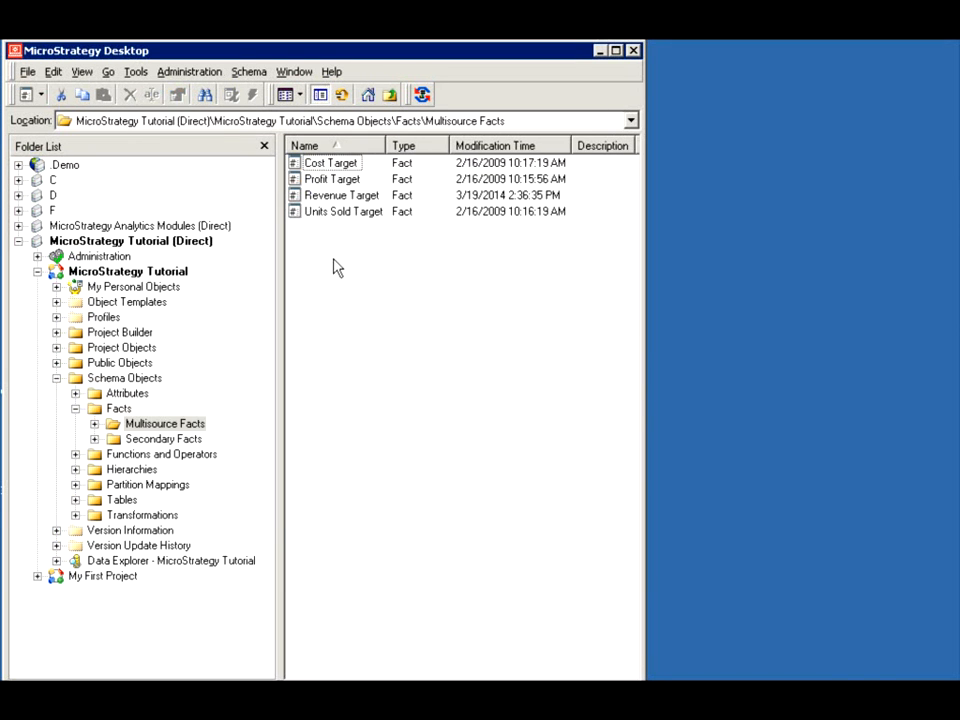
pyautogui.rightClick(340, 200)
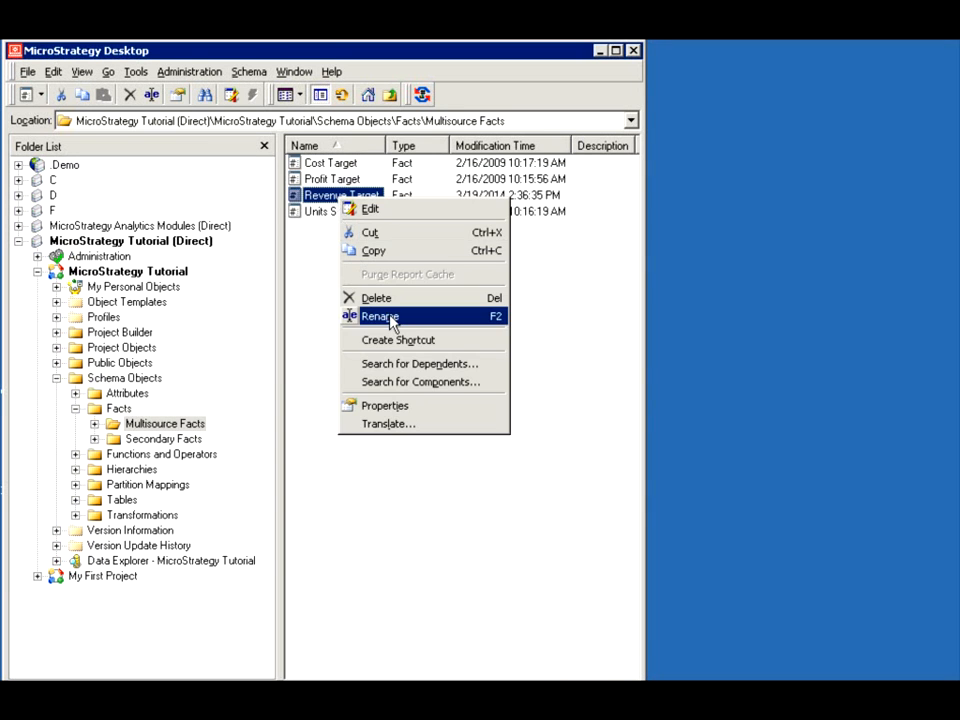
pyautogui.click(414, 381)
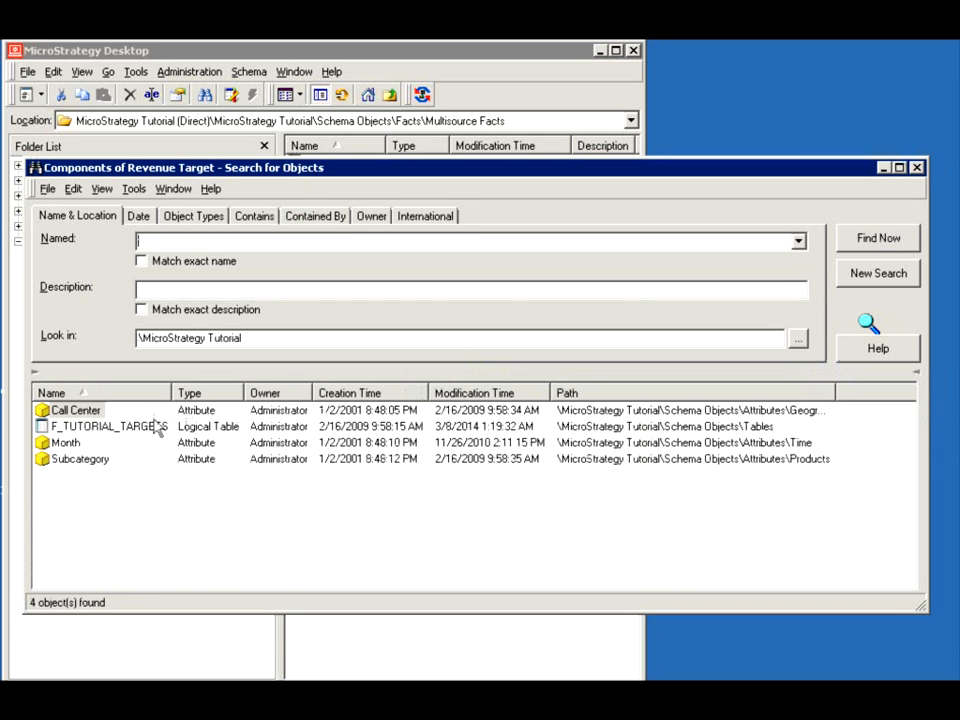
pyautogui.click(152, 428)
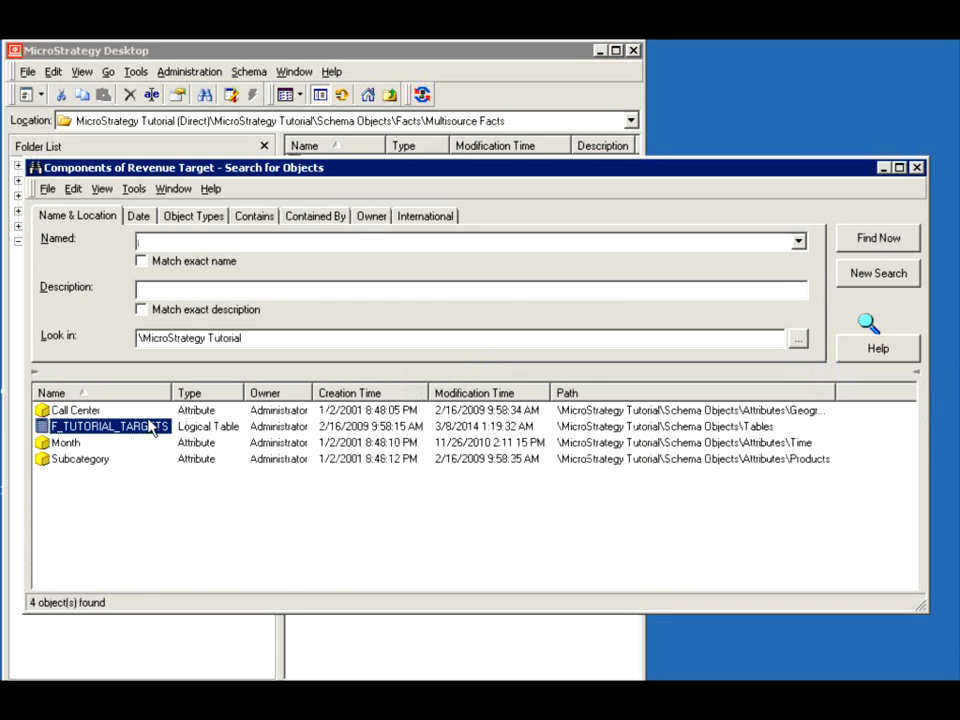
pyautogui.rightClick(152, 428)
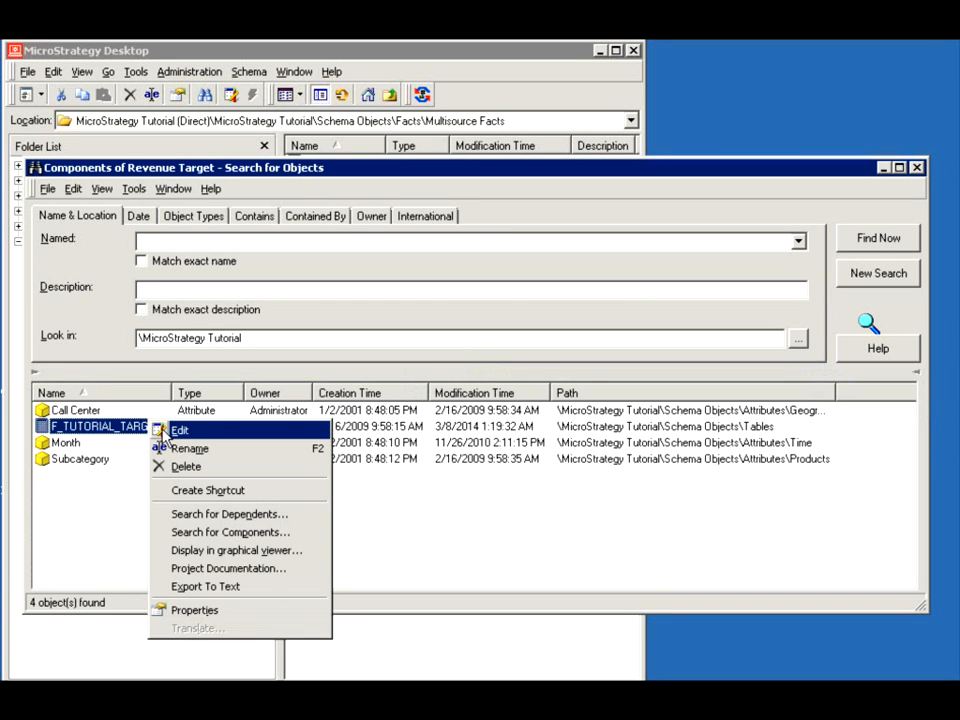
pyautogui.click(163, 430)
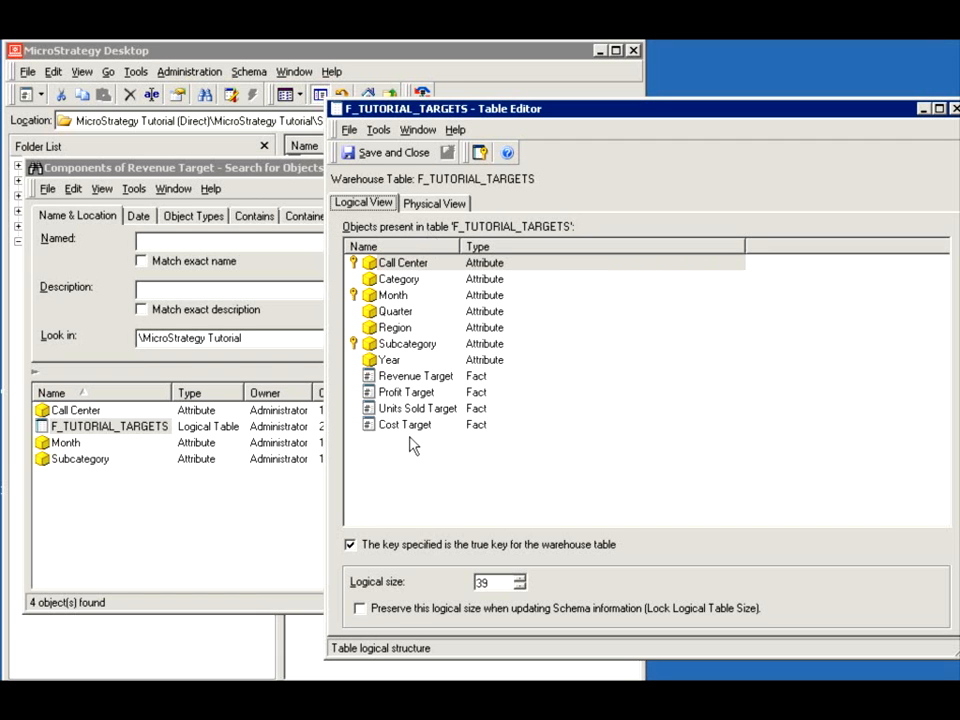
pyautogui.moveTo(900, 108); pyautogui.dragTo(821, 118)
pyautogui.click(879, 112)
pyautogui.click(917, 167)
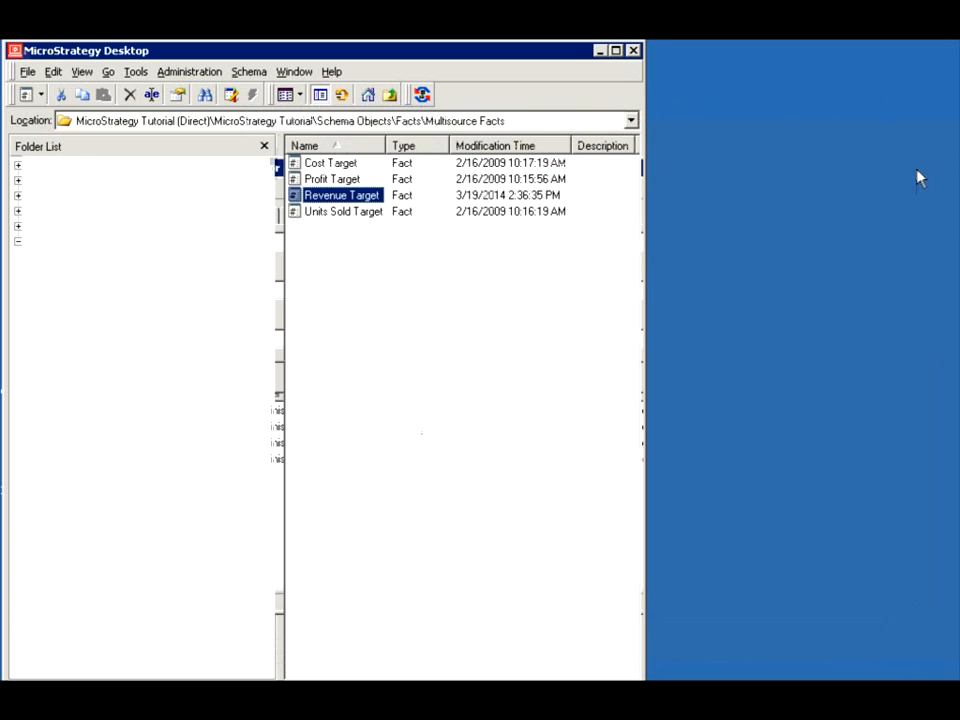
# Step: Search for the dependents of the Revenue Target fact and create a new blank report
pyautogui.rightClick(320, 197)
pyautogui.click(416, 364)
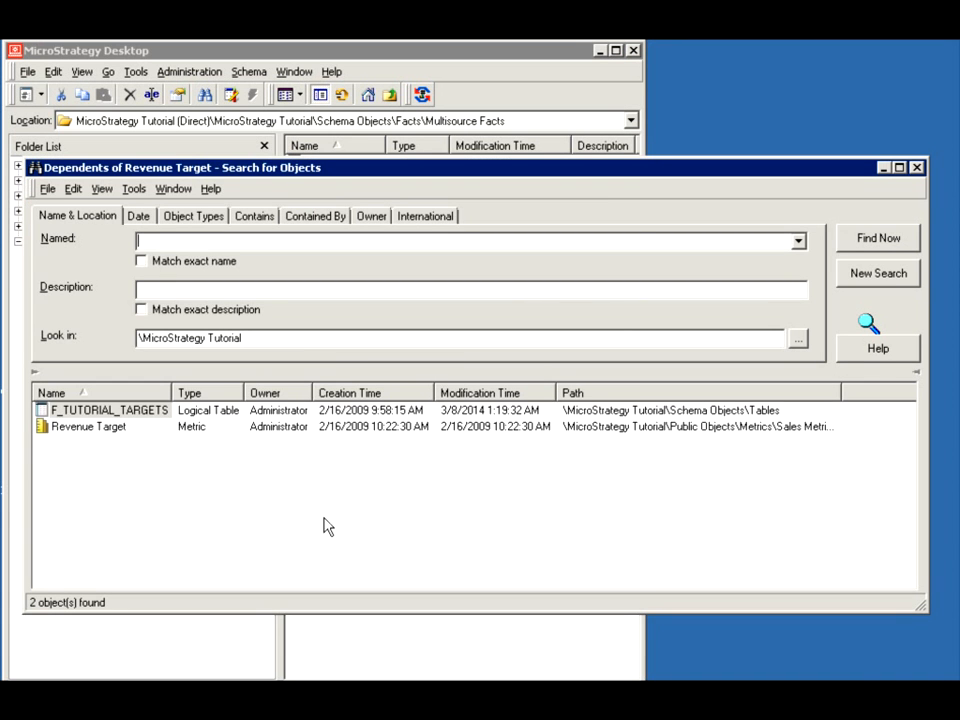
pyautogui.click(392, 651)
pyautogui.rightClick(392, 651)
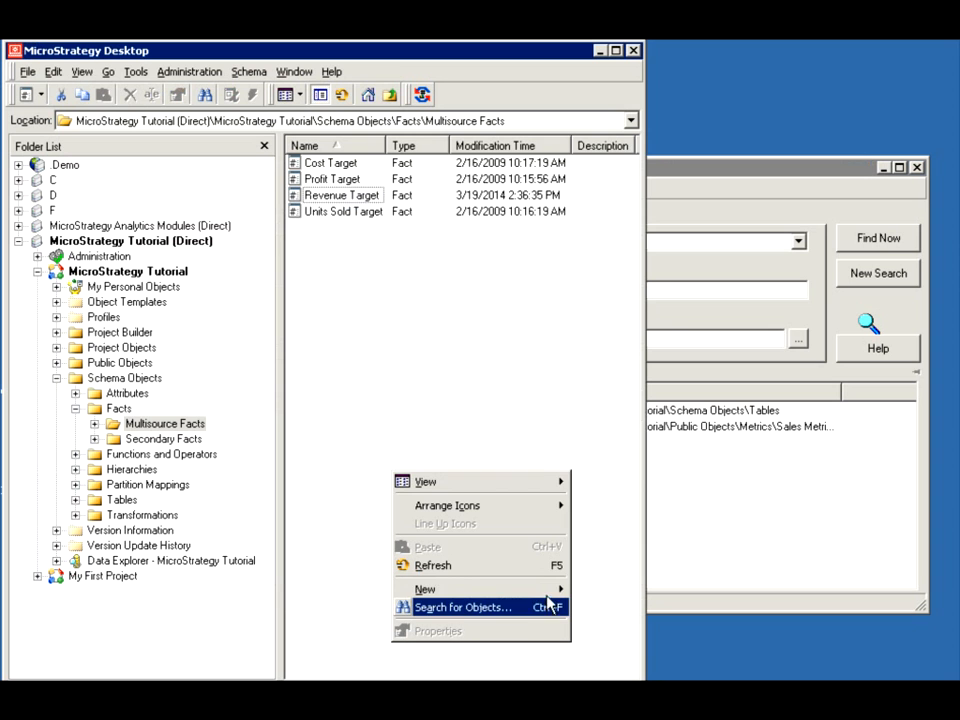
pyautogui.moveTo(557, 594)
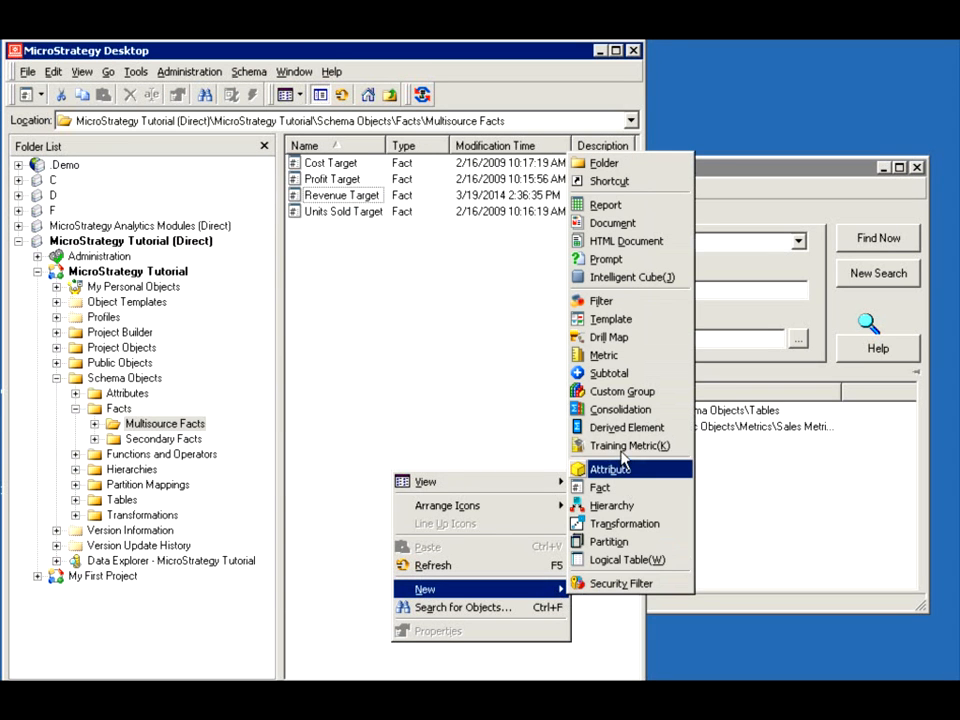
pyautogui.click(600, 204)
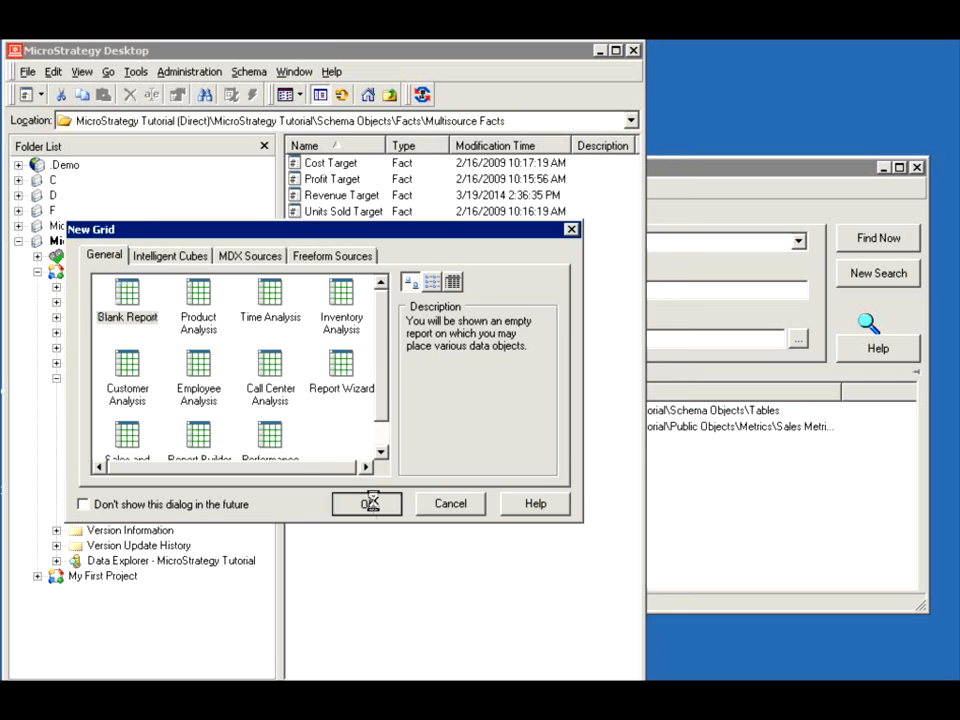
pyautogui.click(368, 504)
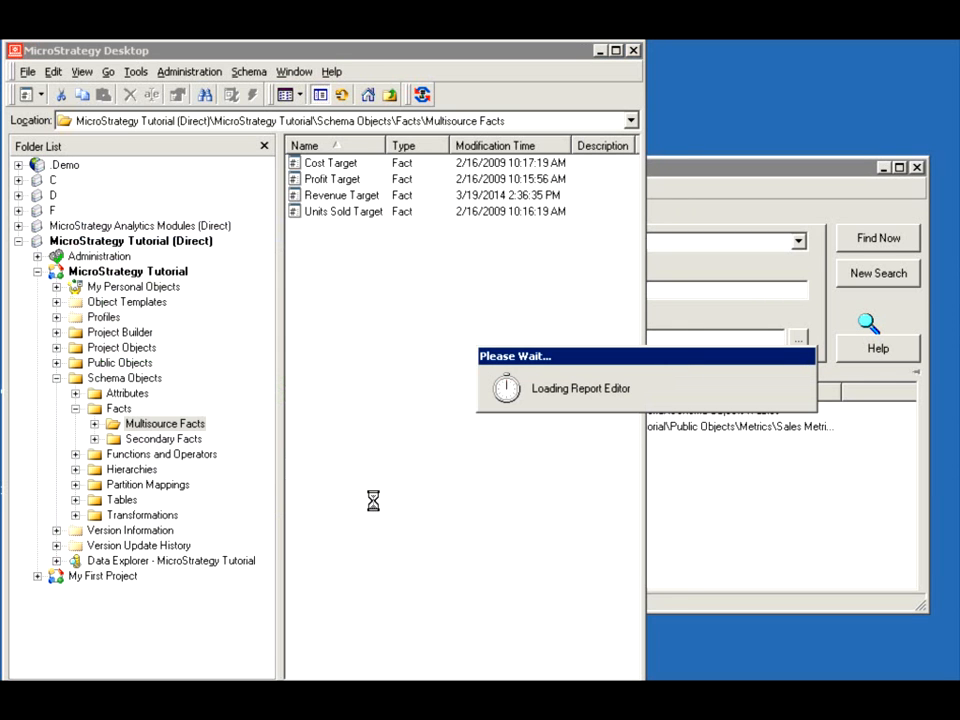
# Step: Add the Revenue Target metric from the dependents search to the new report's template
pyautogui.click(782, 489)
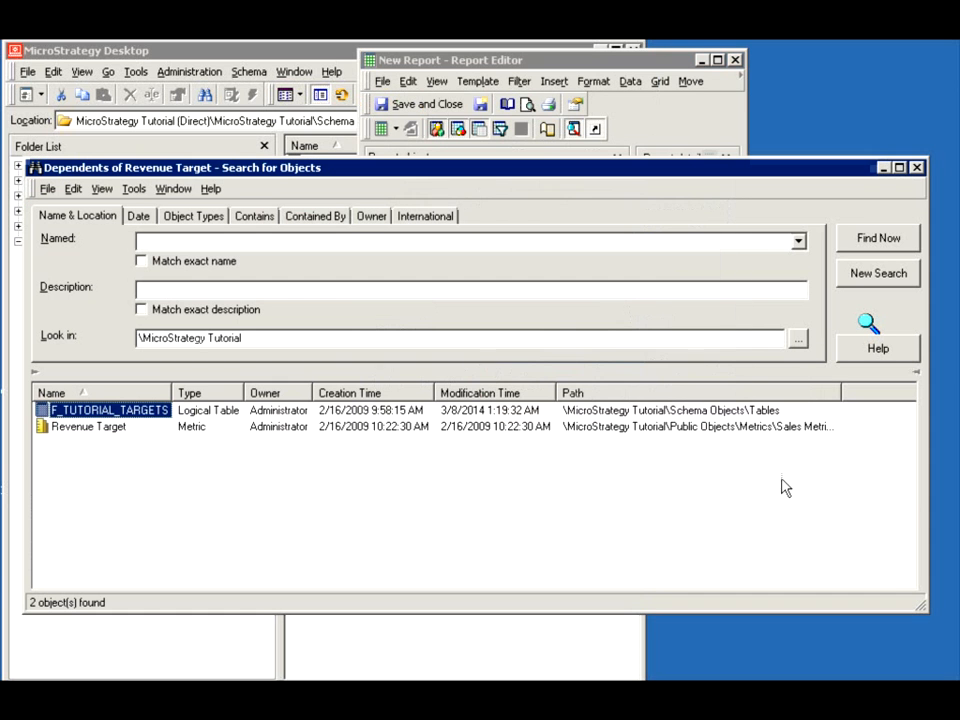
pyautogui.click(548, 66)
pyautogui.moveTo(548, 66); pyautogui.dragTo(620, 203)
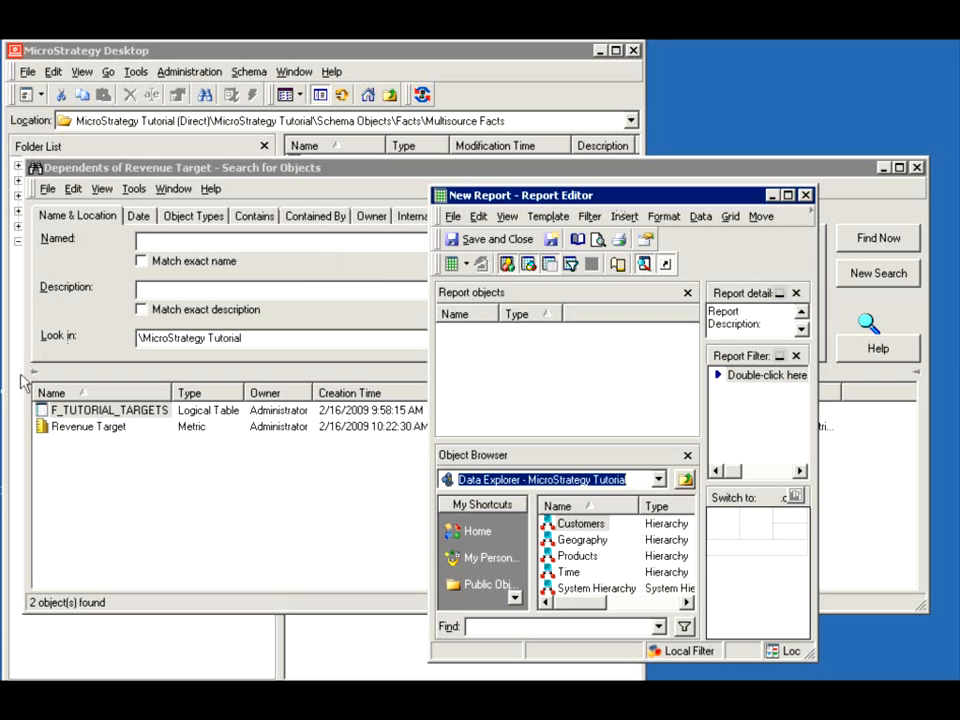
pyautogui.click(60, 429)
pyautogui.moveTo(689, 627); pyautogui.dragTo(746, 609)
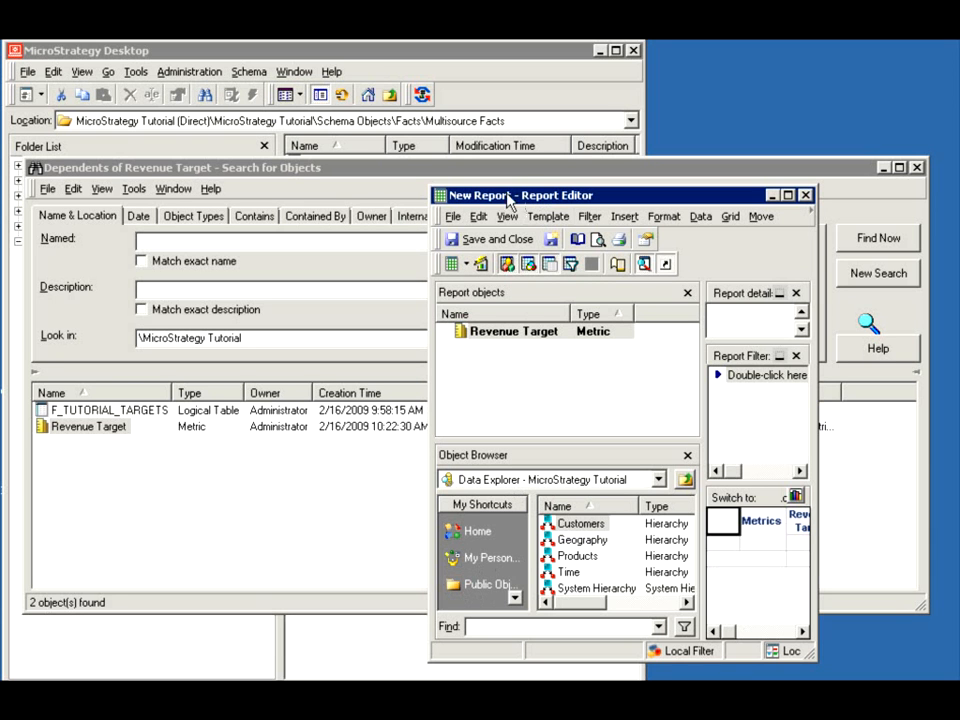
# Step: Enlarge the report editor, add the Month attribute from the Time folder to the report, and run it as a grid
pyautogui.moveTo(427, 183); pyautogui.dragTo(186, 65)
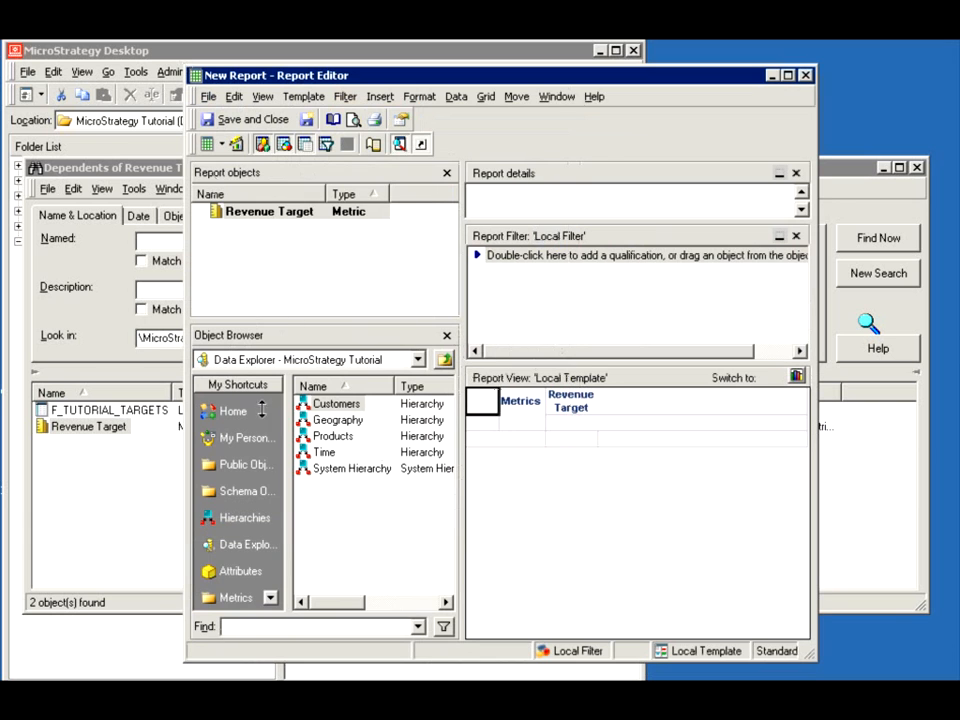
pyautogui.click(240, 571)
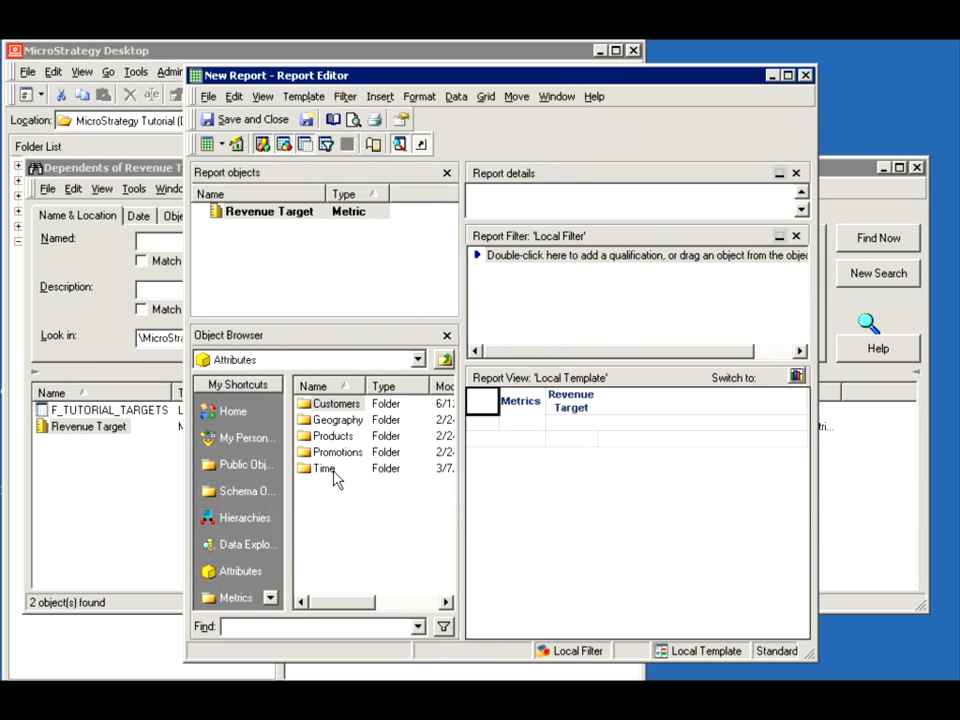
pyautogui.doubleClick(326, 468)
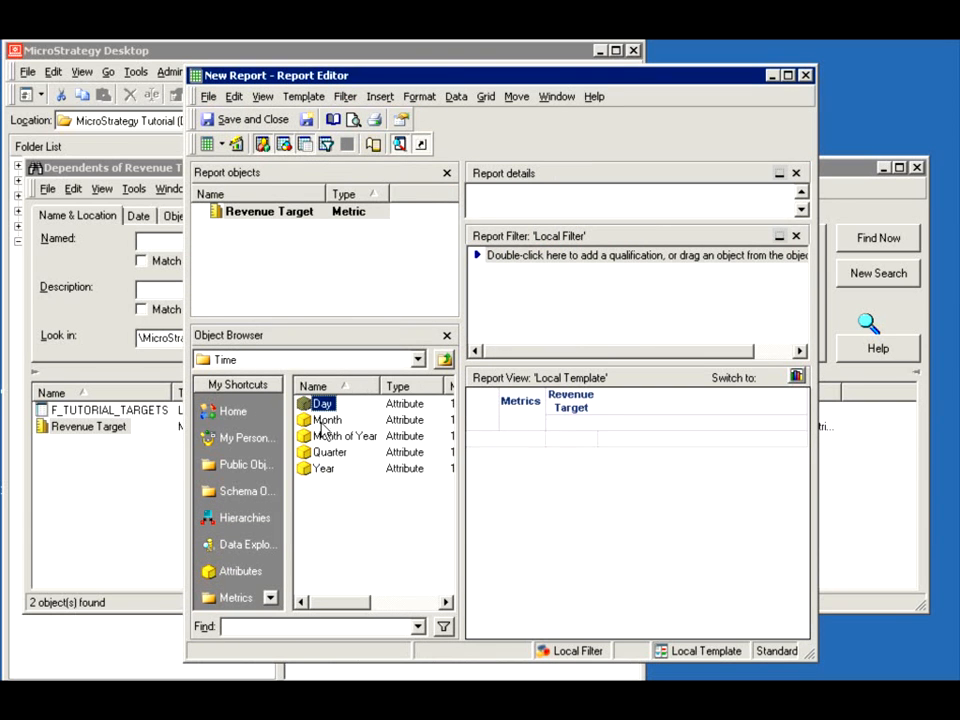
pyautogui.doubleClick(326, 420)
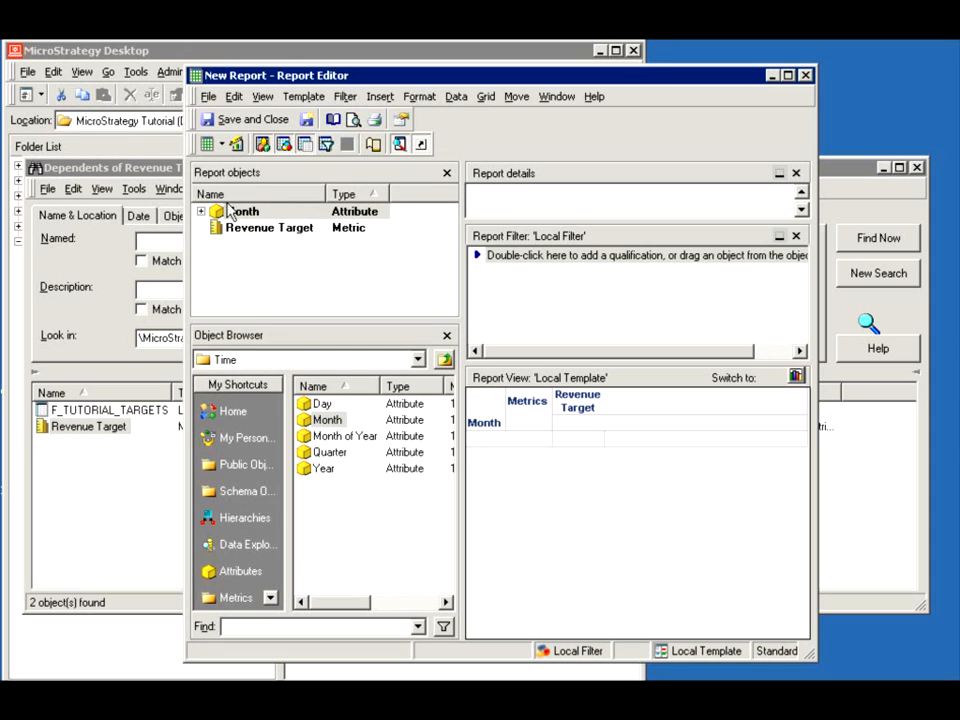
pyautogui.click(209, 147)
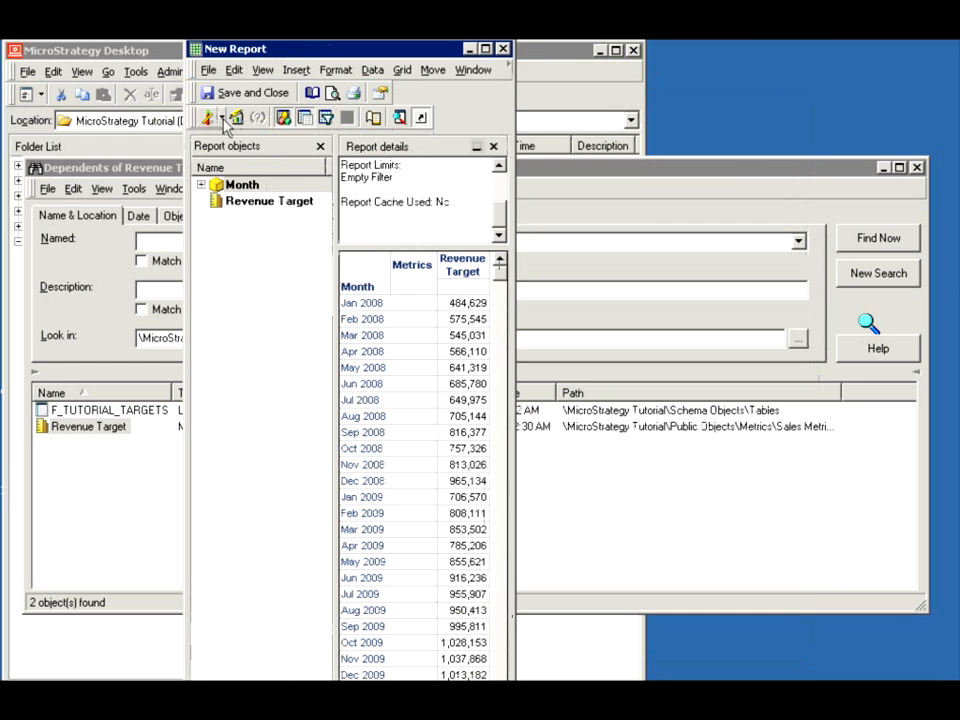
# Step: Display the report's SQL and examine the select statement in Pass3, especially the F_TUTORIAL_TARGETS source table
pyautogui.click(223, 120)
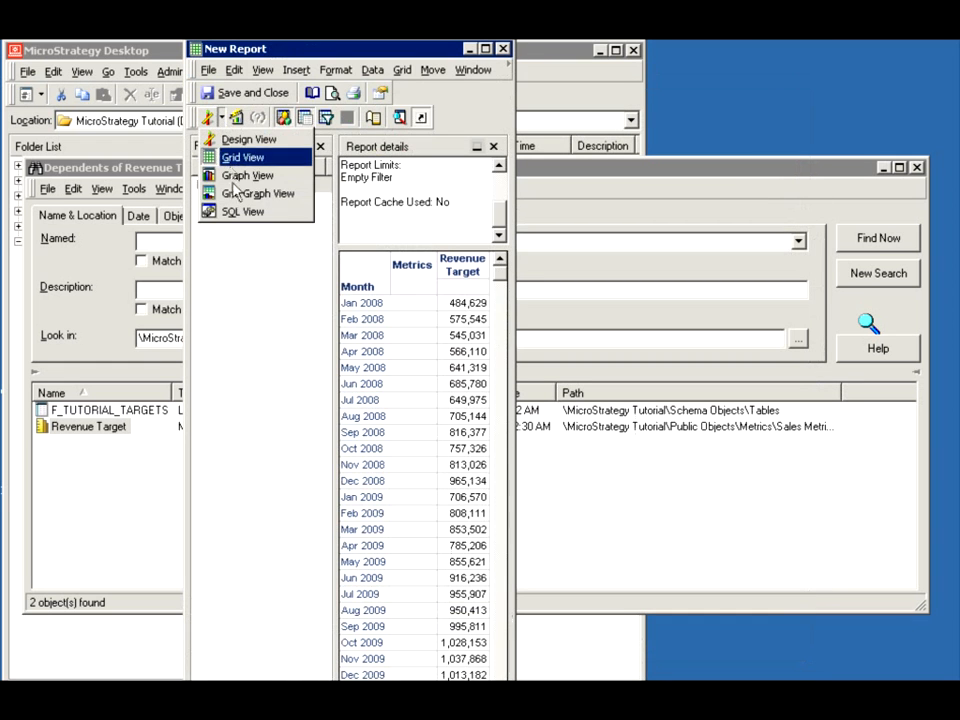
pyautogui.click(242, 212)
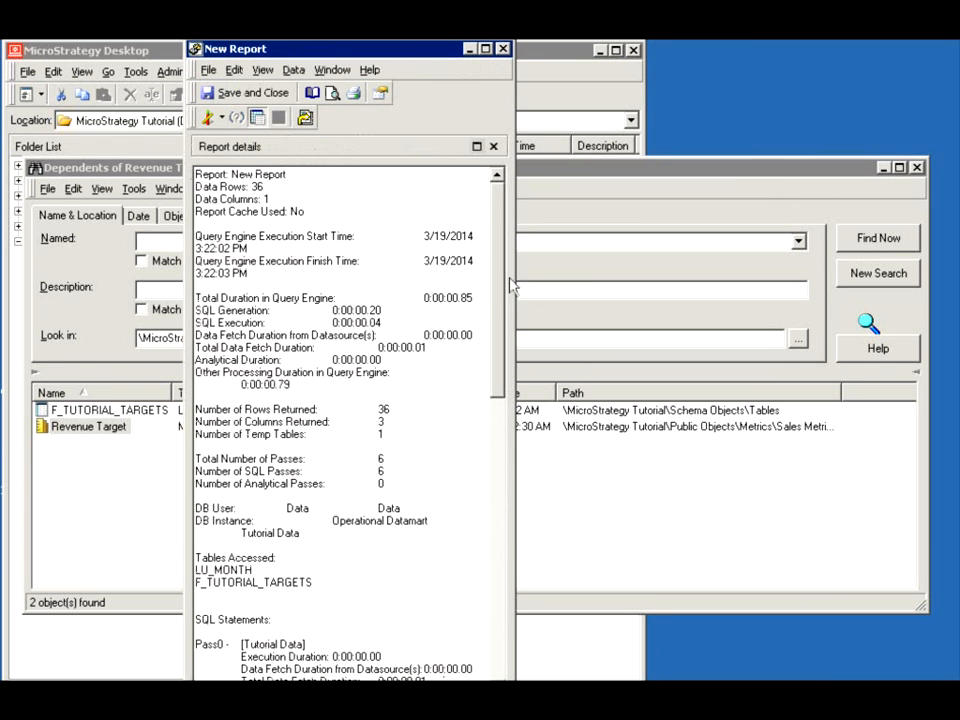
pyautogui.moveTo(498, 272); pyautogui.dragTo(516, 521)
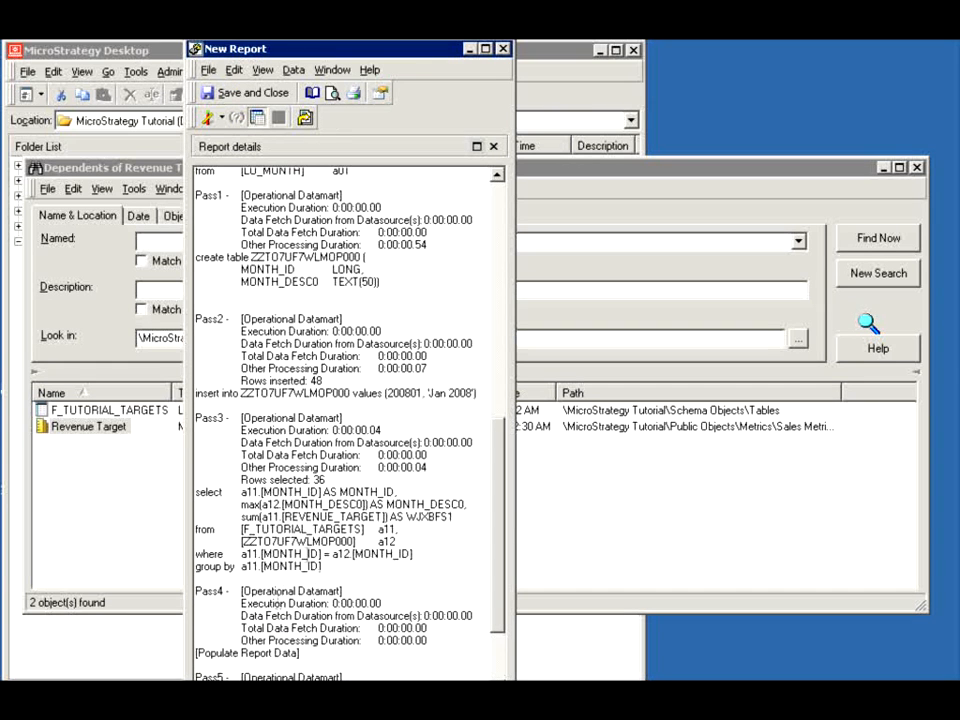
pyautogui.moveTo(243, 492); pyautogui.dragTo(446, 534)
pyautogui.moveTo(262, 528); pyautogui.dragTo(366, 528)
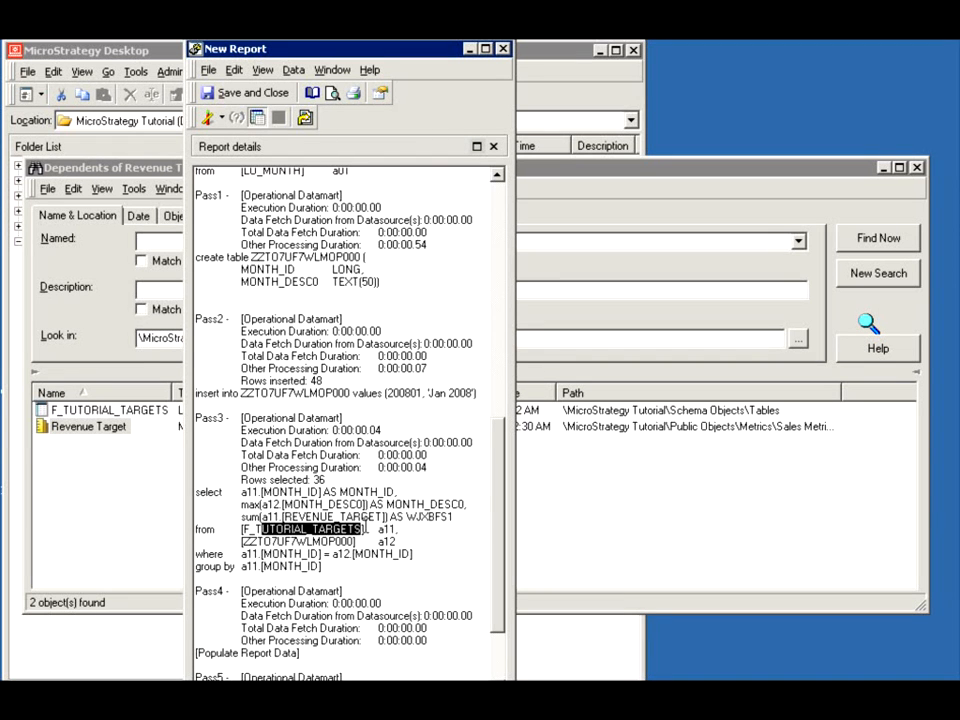
pyautogui.click(365, 528)
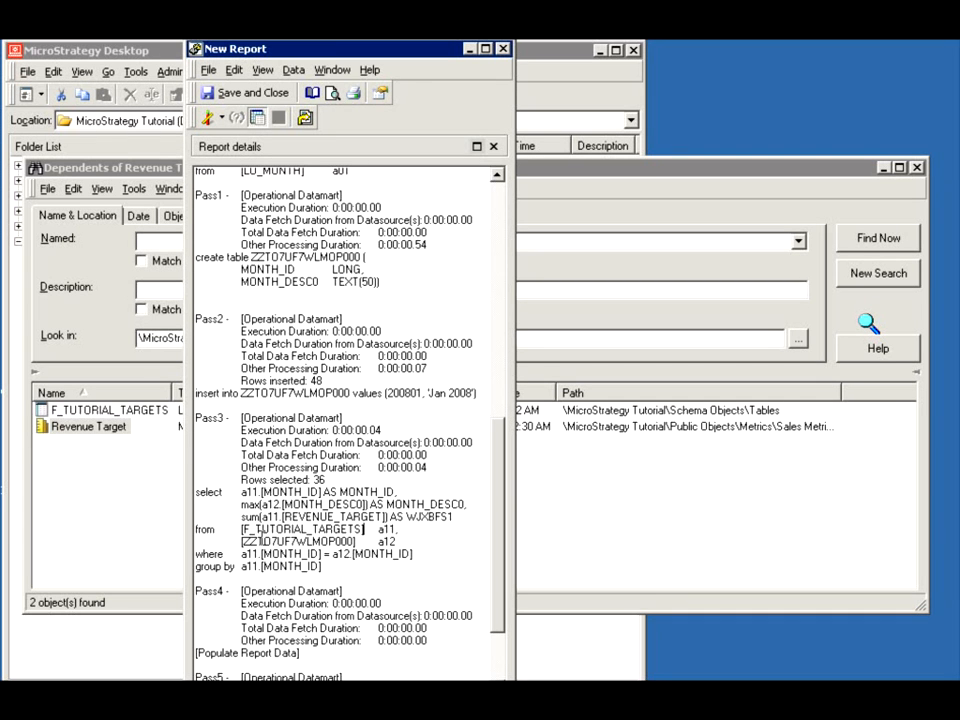
pyautogui.moveTo(241, 529); pyautogui.dragTo(376, 529)
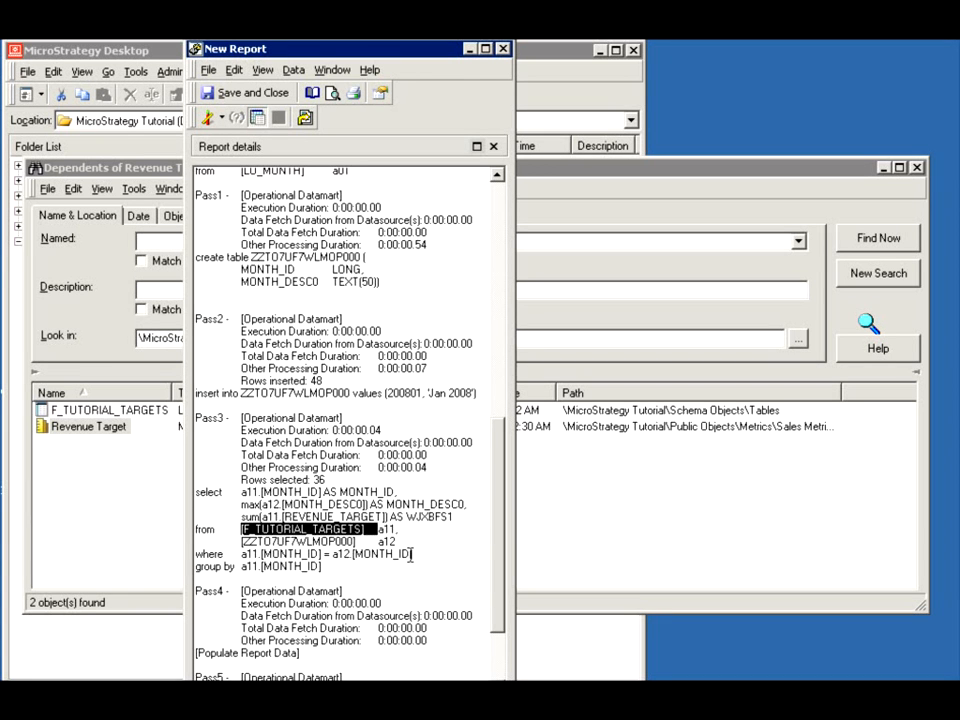
# Step: Highlight the Pass3 select columns, return the report to a grid, and display Month by its ID form instead of DESC
pyautogui.moveTo(241, 491); pyautogui.dragTo(385, 516)
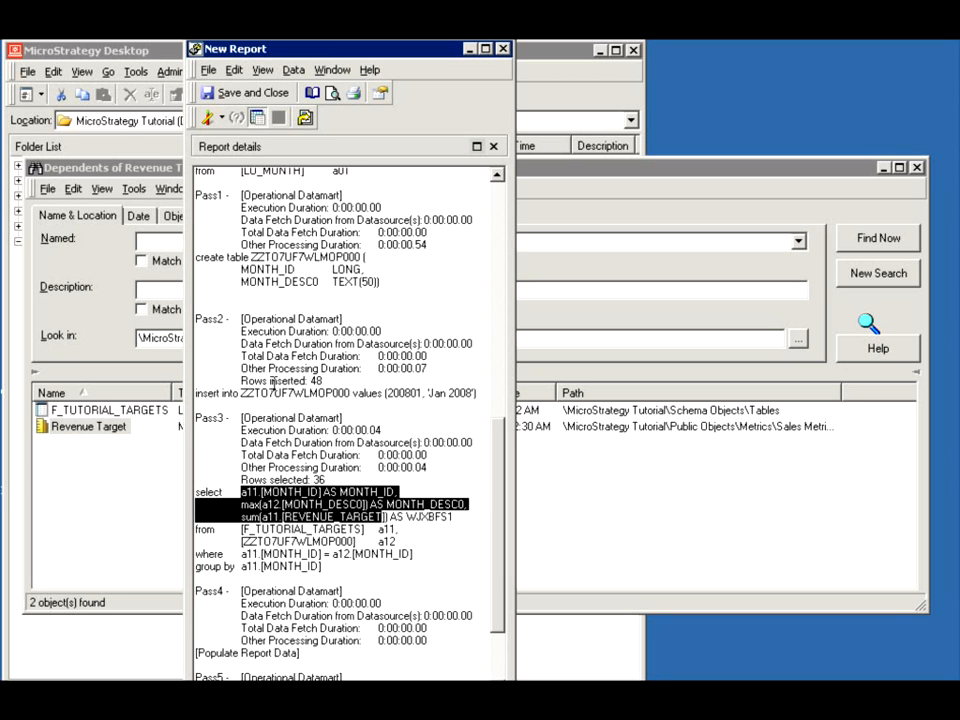
pyautogui.click(222, 119)
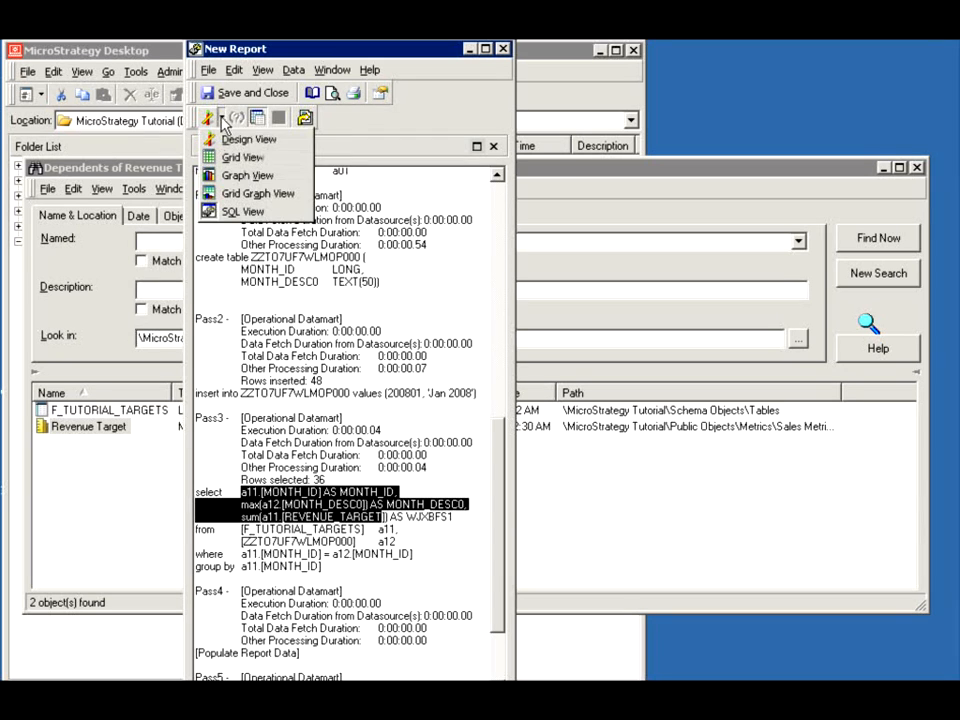
pyautogui.click(228, 137)
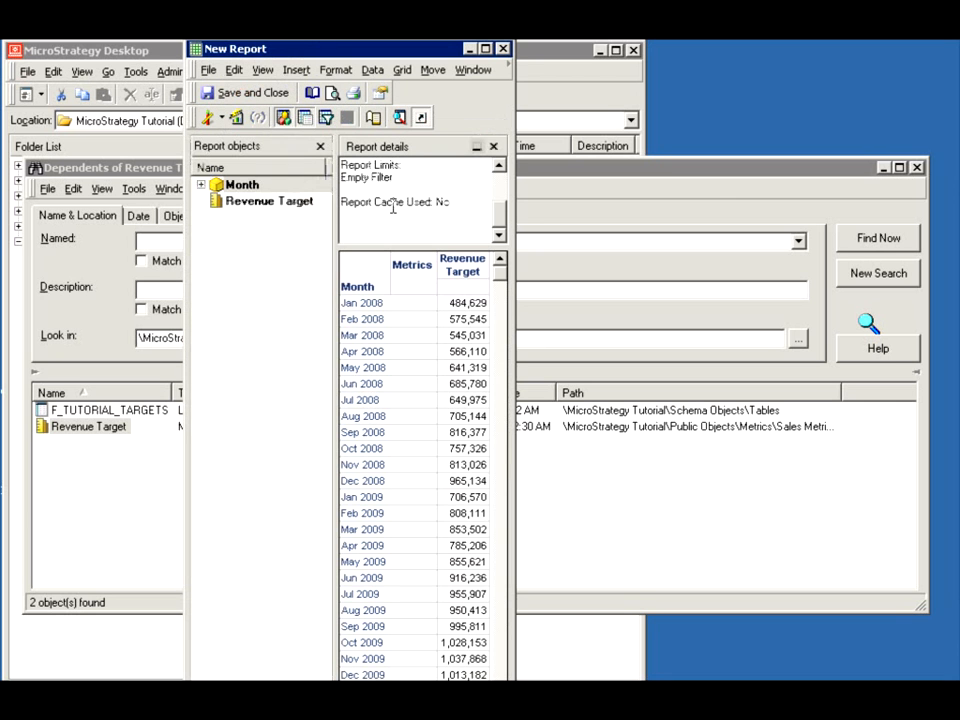
pyautogui.rightClick(359, 283)
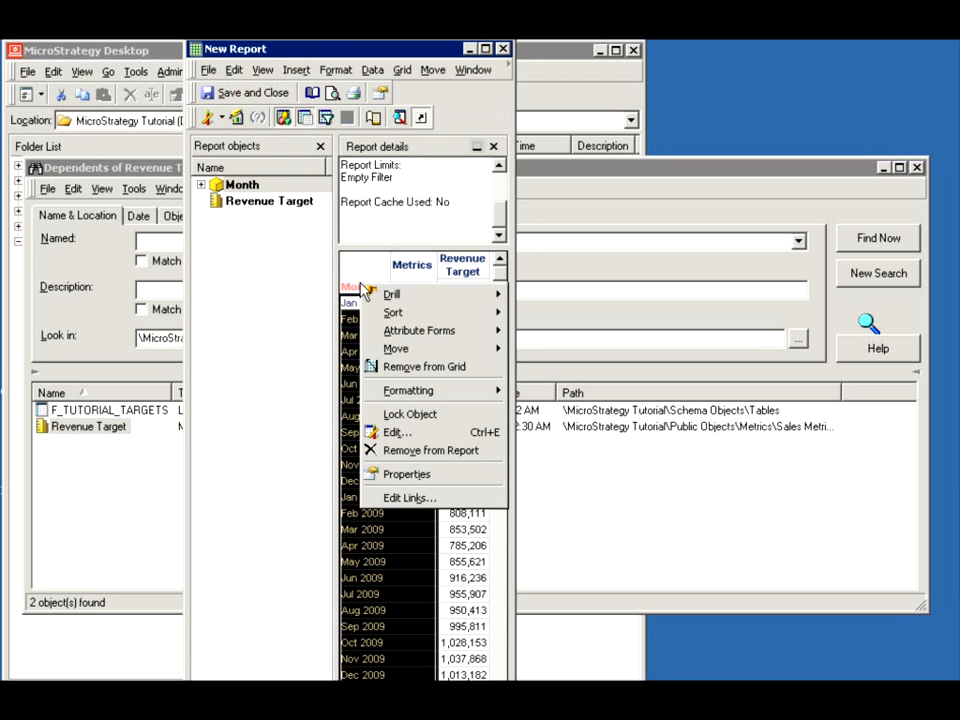
pyautogui.moveTo(487, 341)
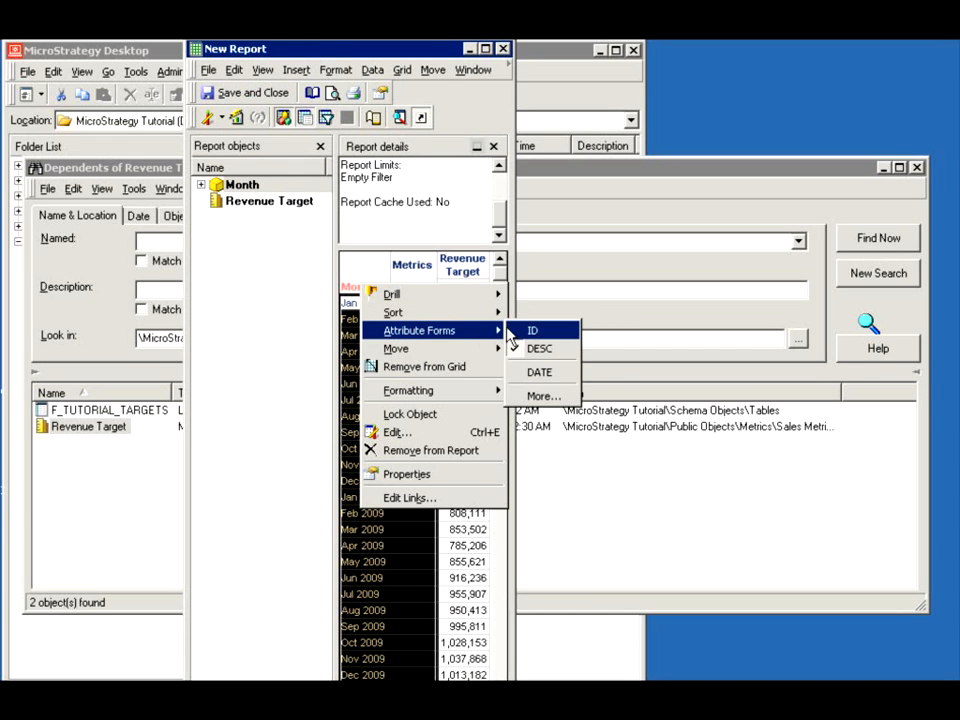
pyautogui.click(530, 330)
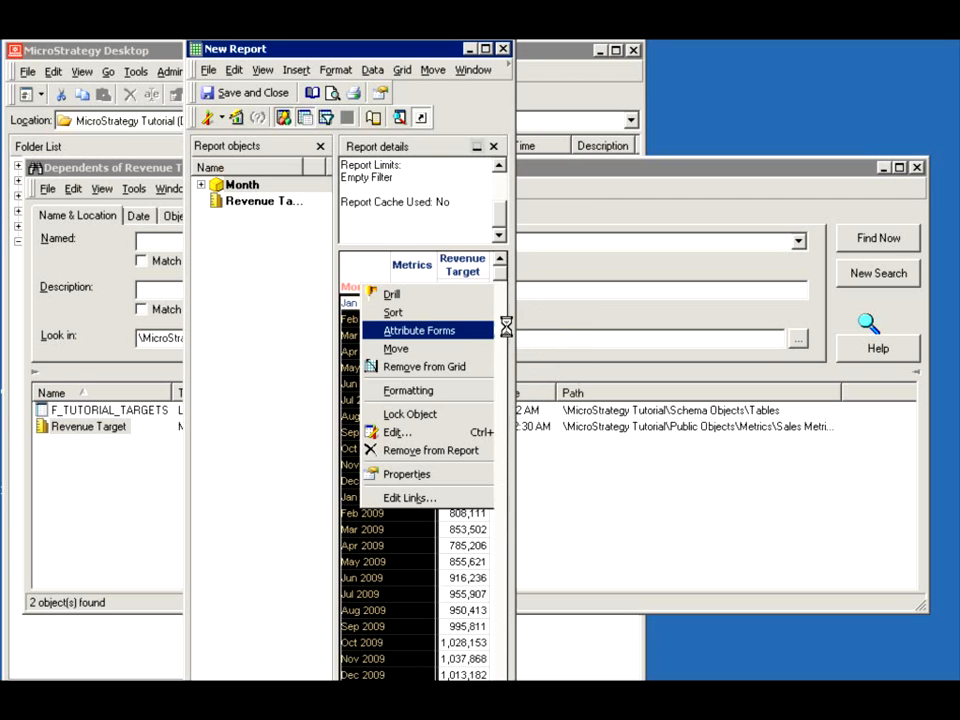
pyautogui.rightClick(352, 285)
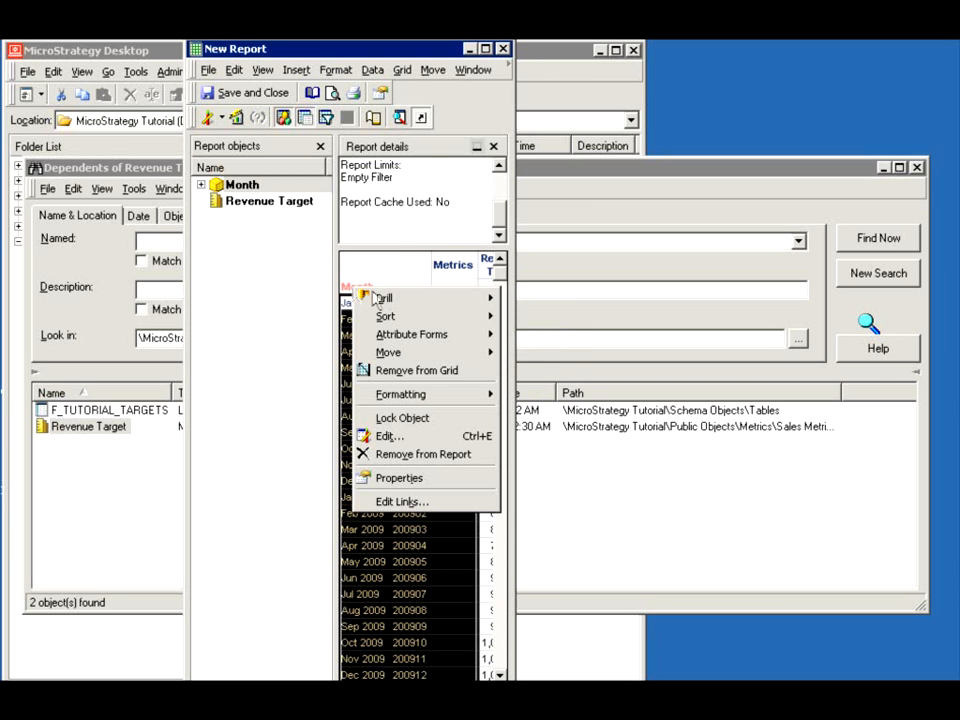
pyautogui.moveTo(487, 340)
pyautogui.click(515, 352)
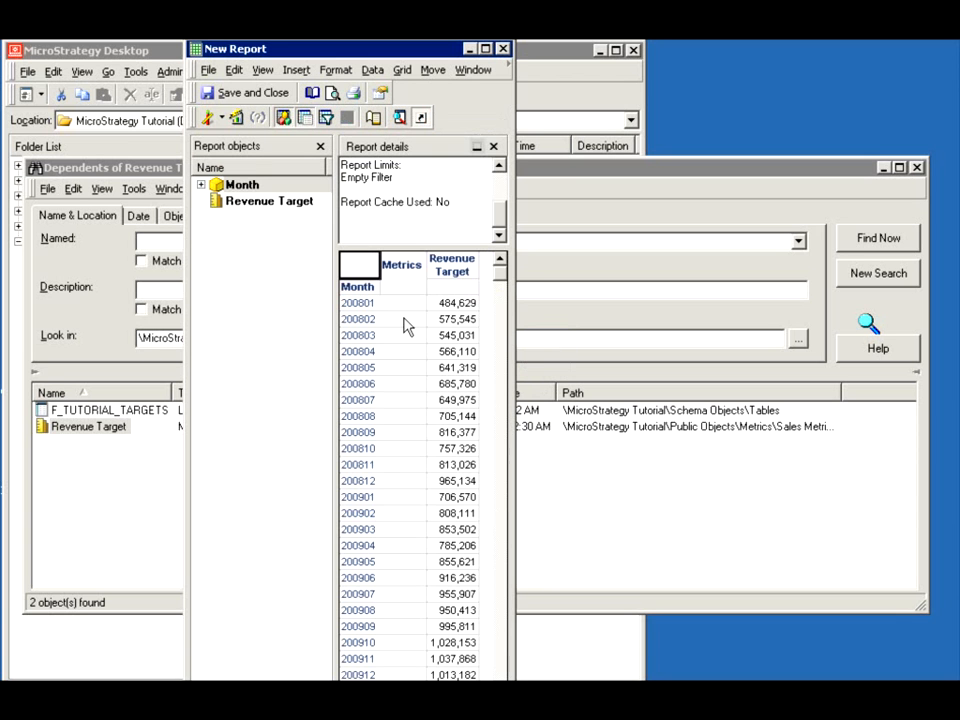
# Step: Compare the report's grid with its SQL, checking whether the Pass3 statement still retrieves the month description
pyautogui.click(219, 118)
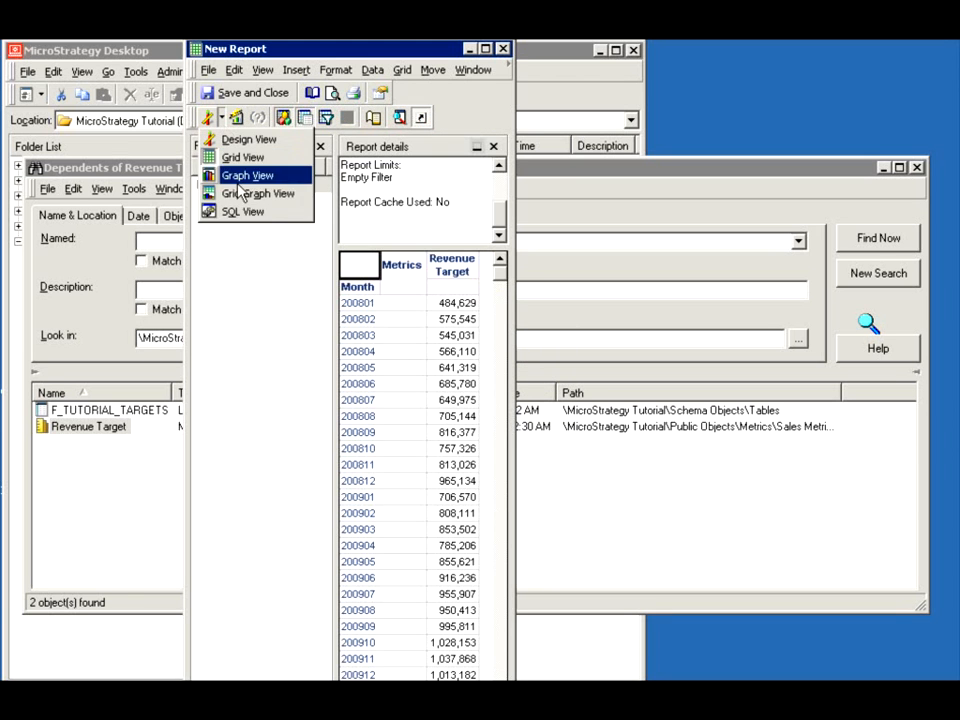
pyautogui.click(253, 219)
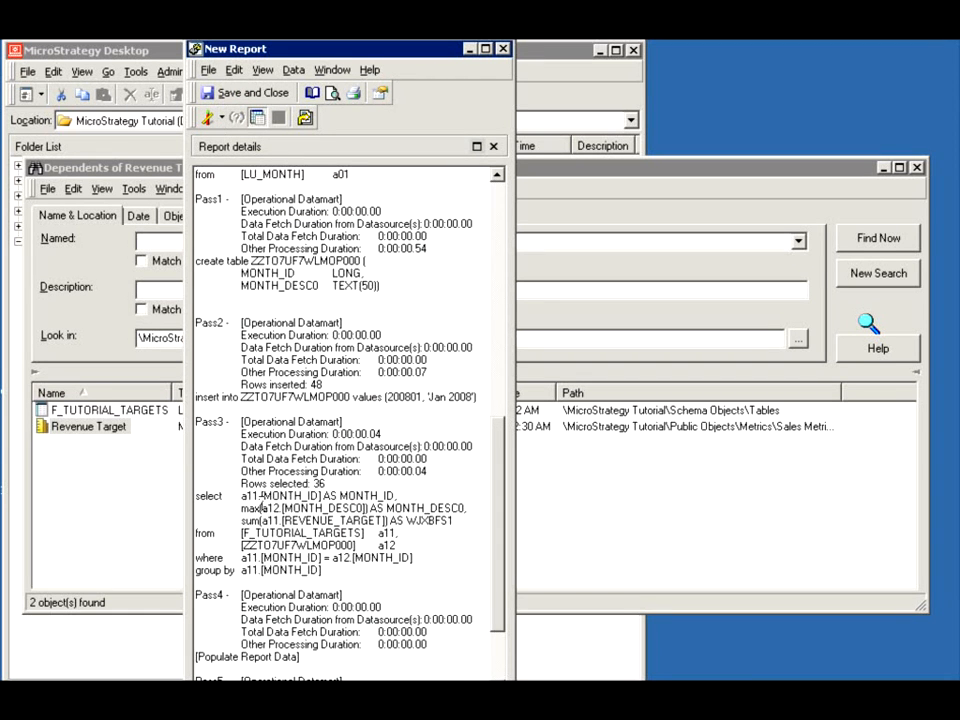
pyautogui.click(223, 121)
pyautogui.click(226, 155)
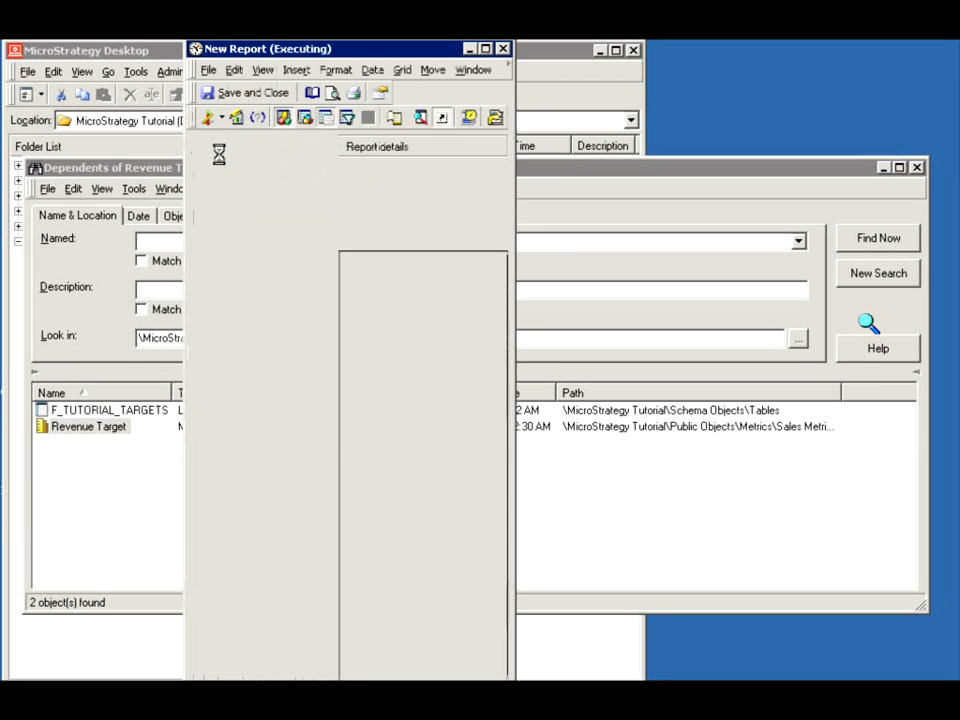
pyautogui.click(222, 119)
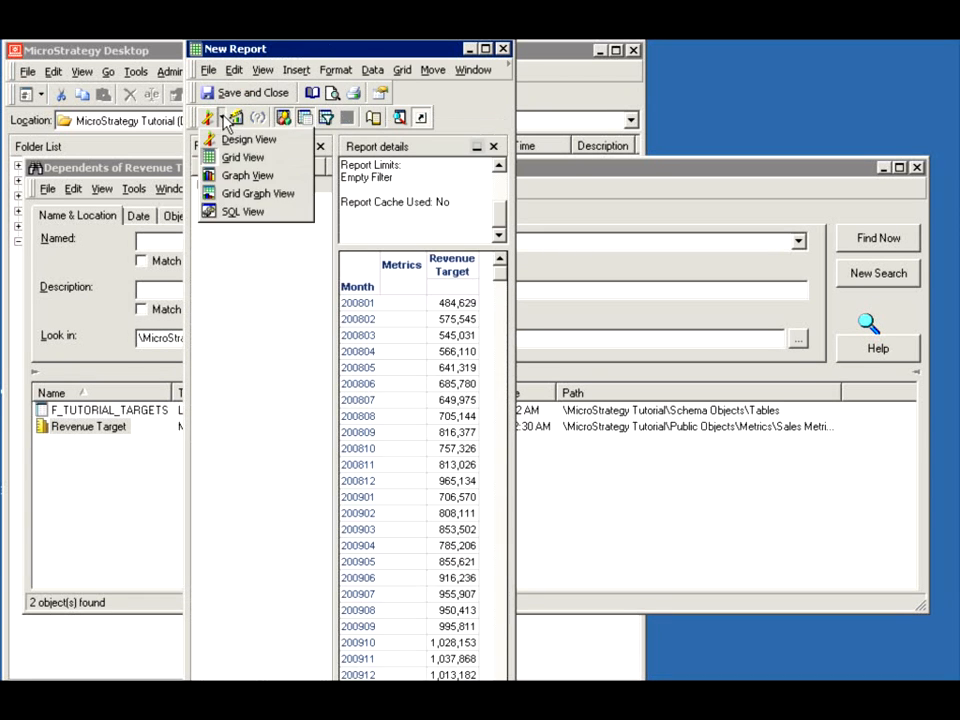
pyautogui.click(240, 193)
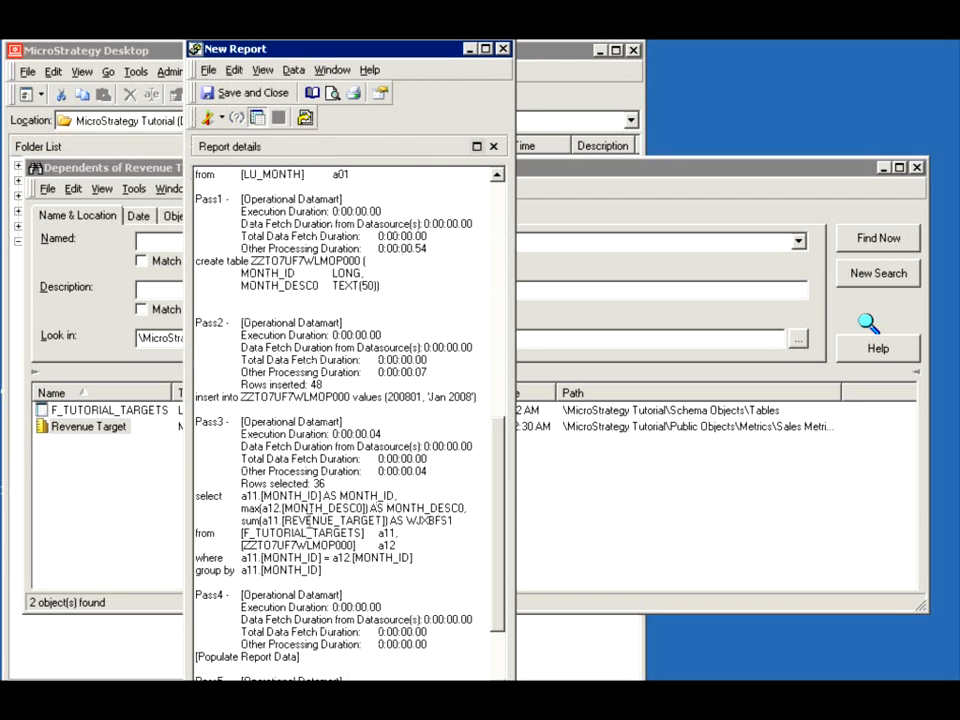
# Step: Return the report to design mode and remove Month's DESC form from the report objects
pyautogui.click(208, 118)
pyautogui.doubleClick(241, 185)
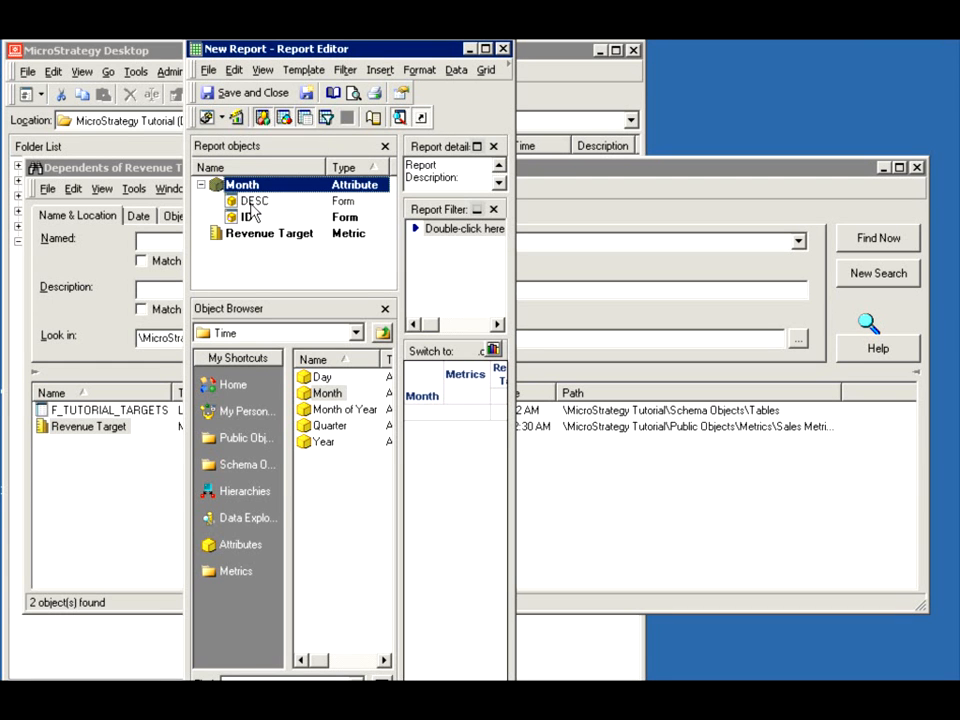
pyautogui.click(252, 203)
pyautogui.rightClick(252, 203)
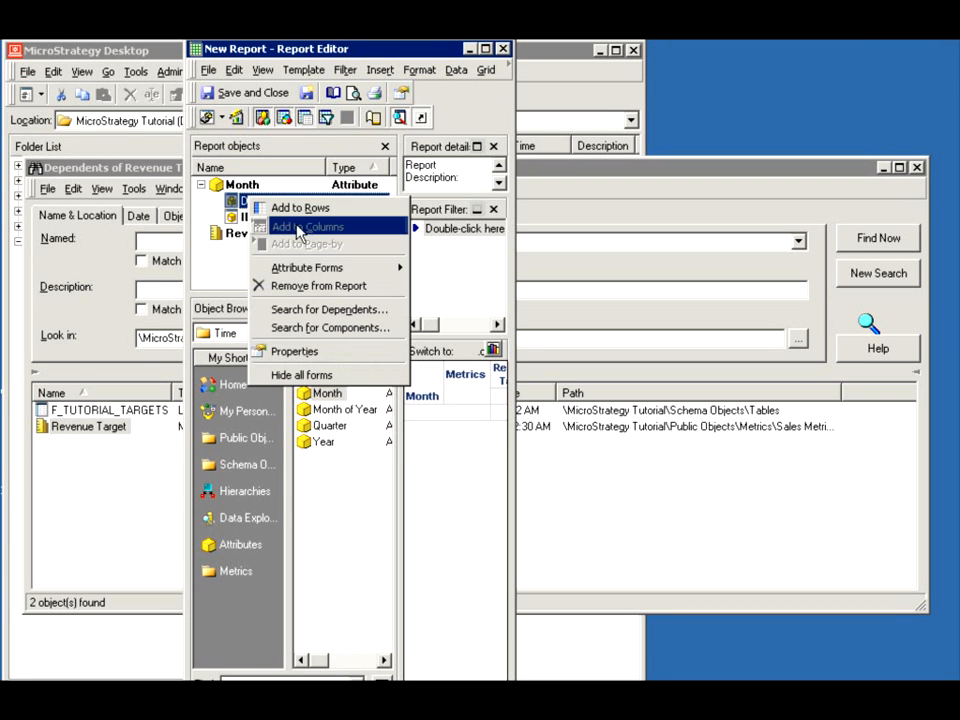
pyautogui.click(318, 284)
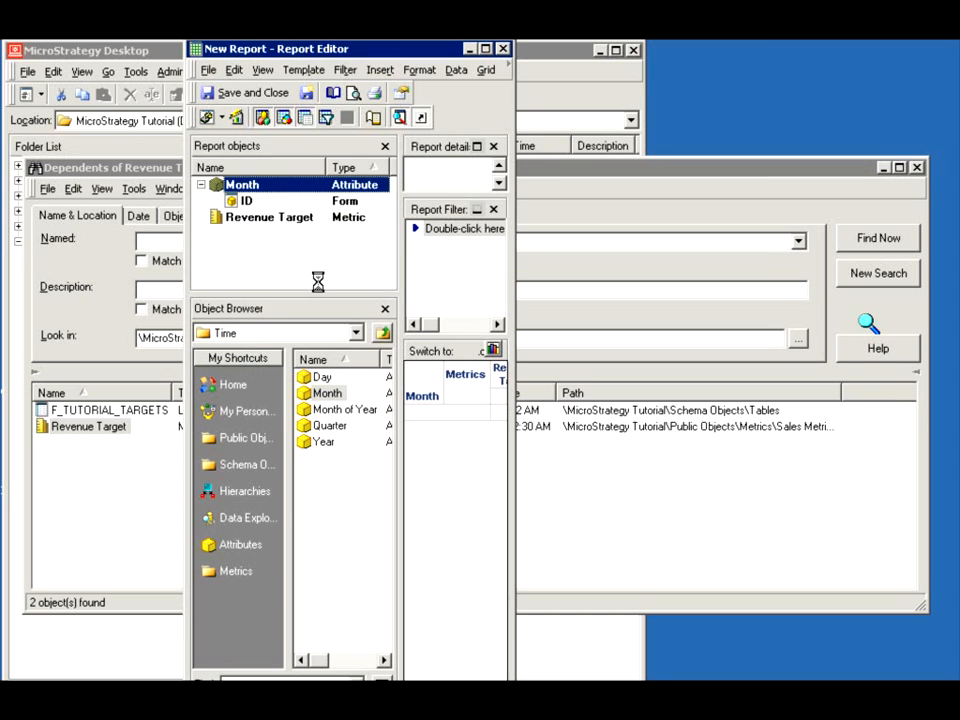
# Step: Display the report's SQL and examine the full select statement, including its source table and grouping
pyautogui.click(207, 117)
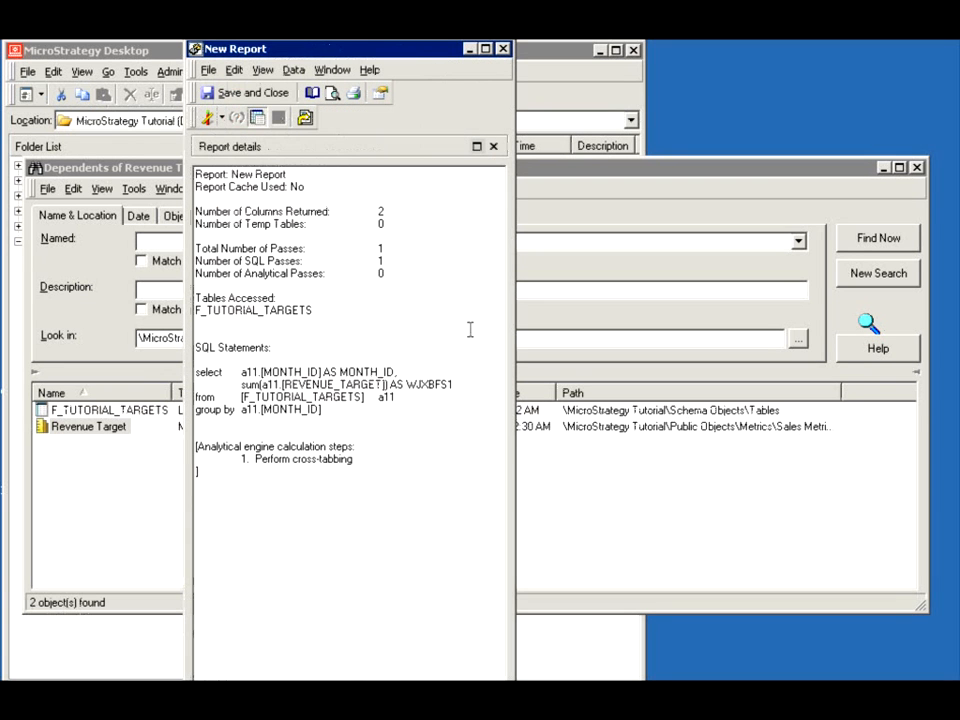
pyautogui.moveTo(322, 409); pyautogui.dragTo(190, 374)
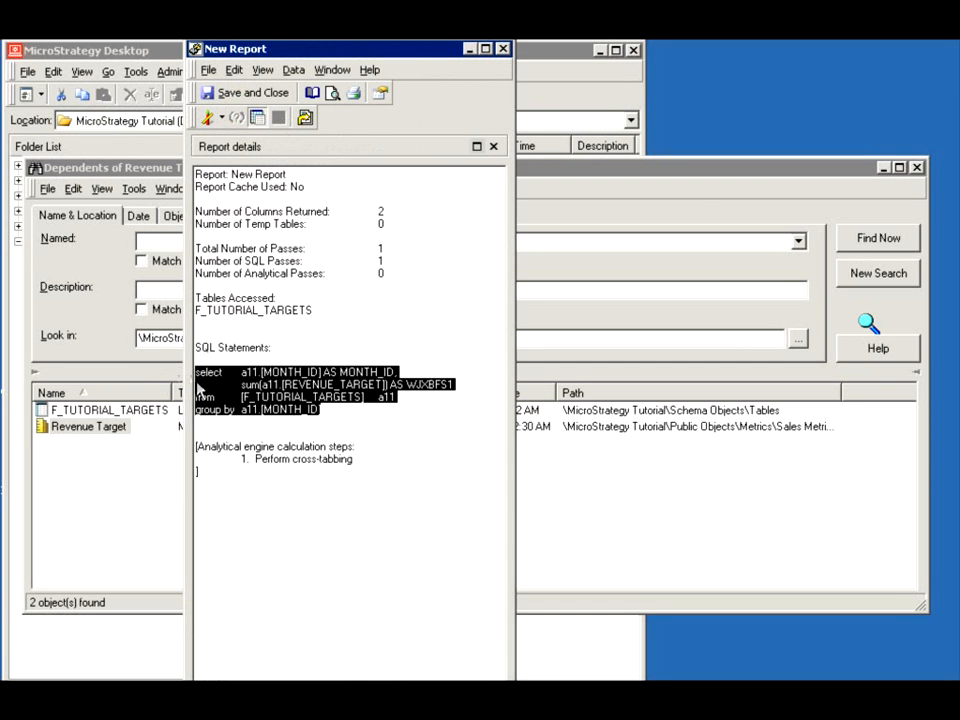
pyautogui.click(299, 426)
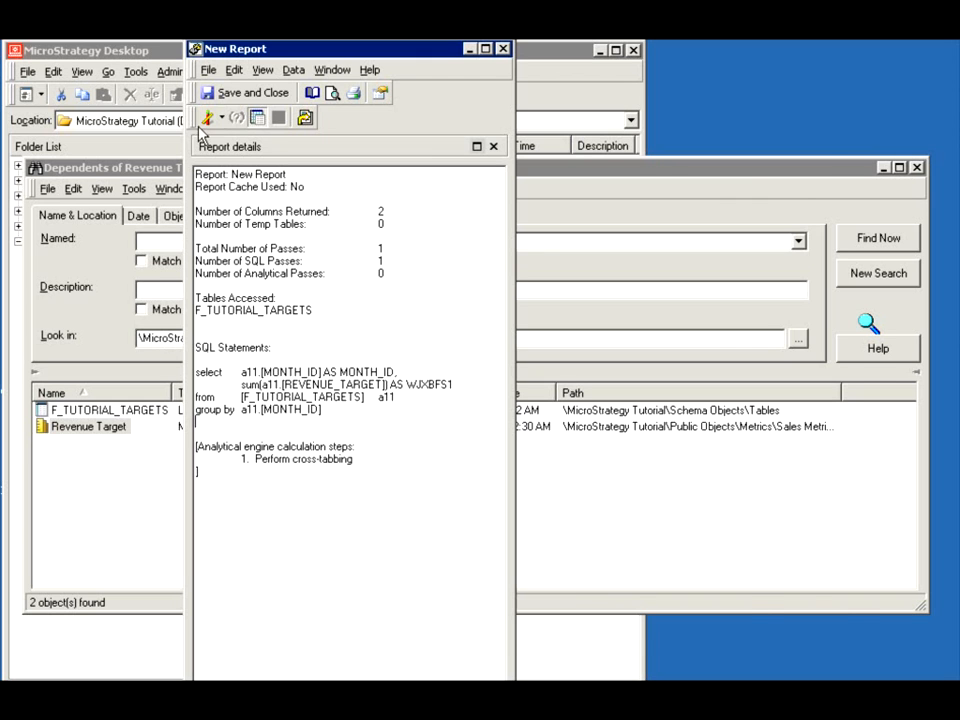
# Step: Save the report as New Report in the Multisource Facts folder and close the dependents search window
pyautogui.click(215, 93)
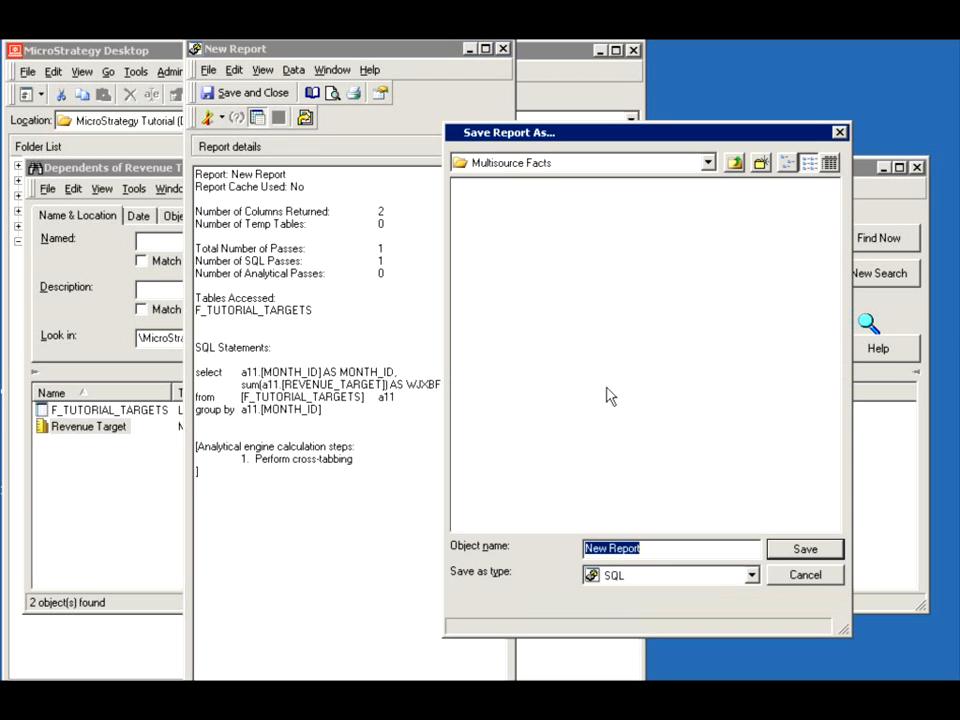
pyautogui.click(805, 549)
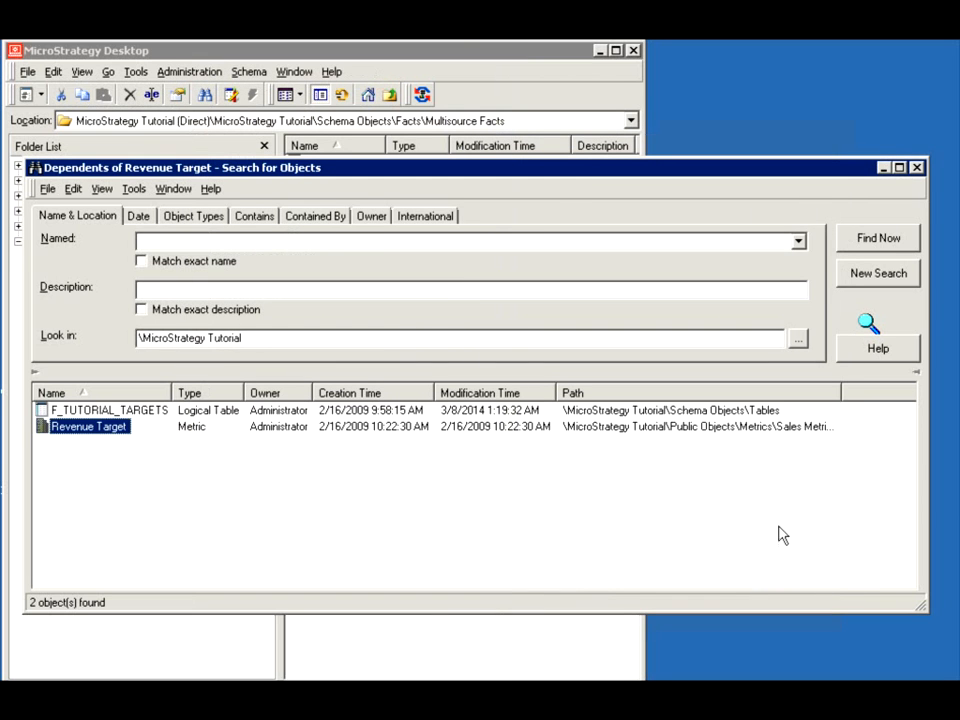
pyautogui.click(916, 167)
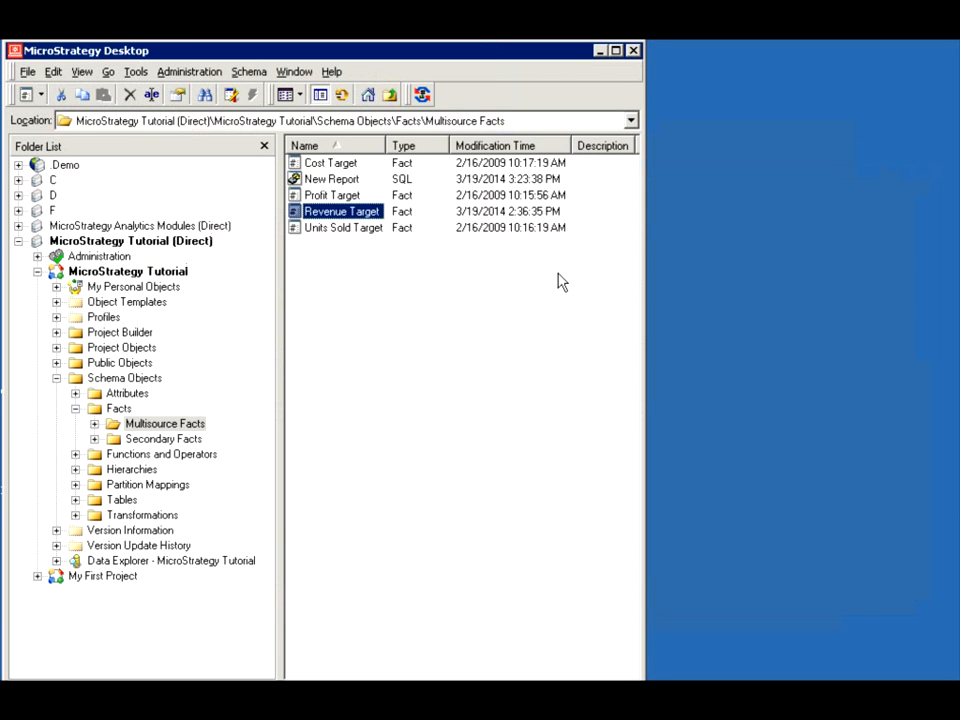
# Step: Open the saved New Report for editing and widen the report editor window
pyautogui.click(321, 181)
pyautogui.rightClick(326, 179)
pyautogui.click(360, 254)
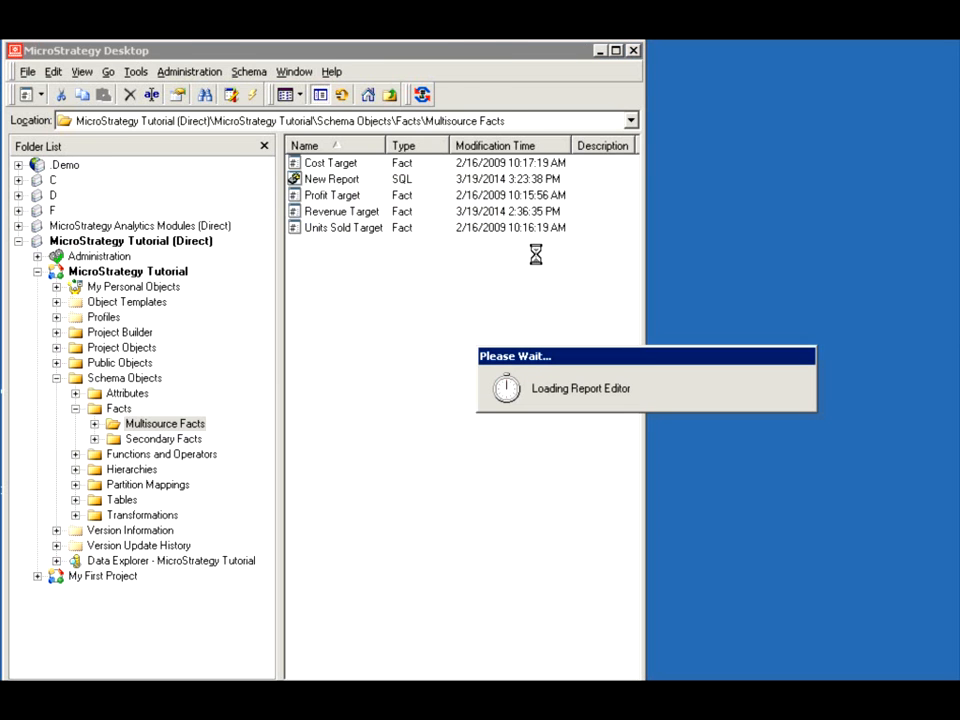
pyautogui.moveTo(514, 396); pyautogui.dragTo(704, 437)
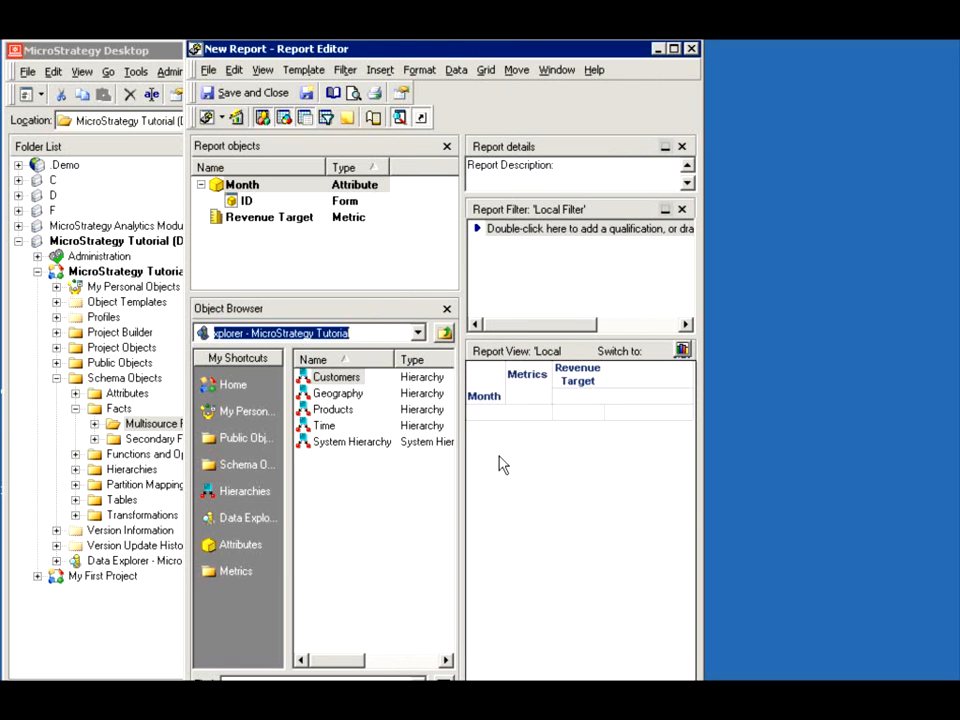
# Step: Add the Day attribute from the Time hierarchy to the report's rows beside Month and save the report
pyautogui.doubleClick(324, 426)
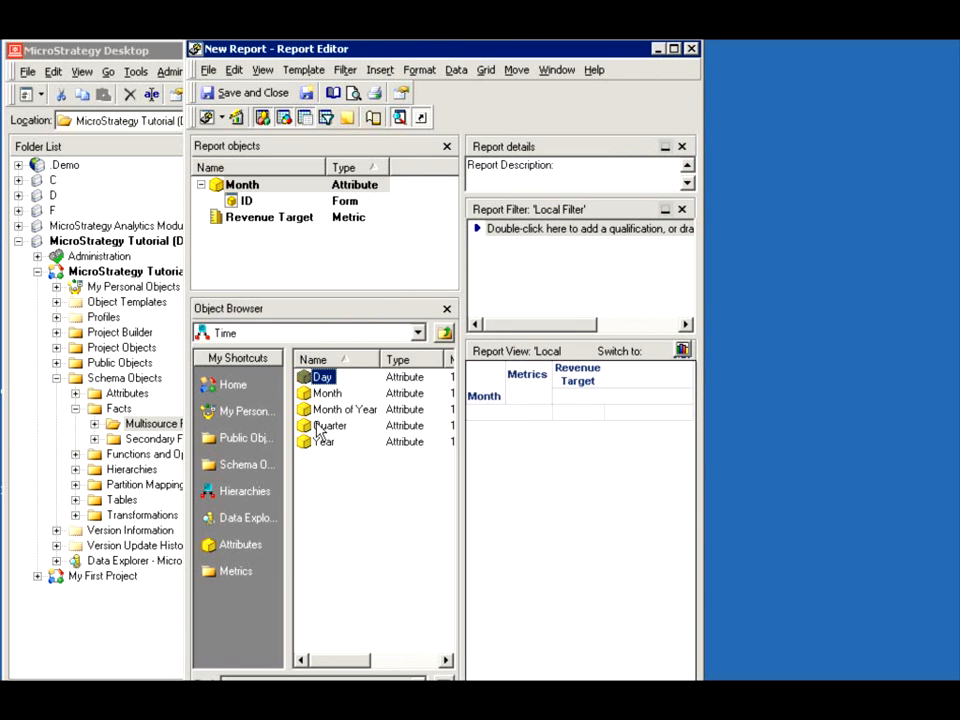
pyautogui.doubleClick(322, 381)
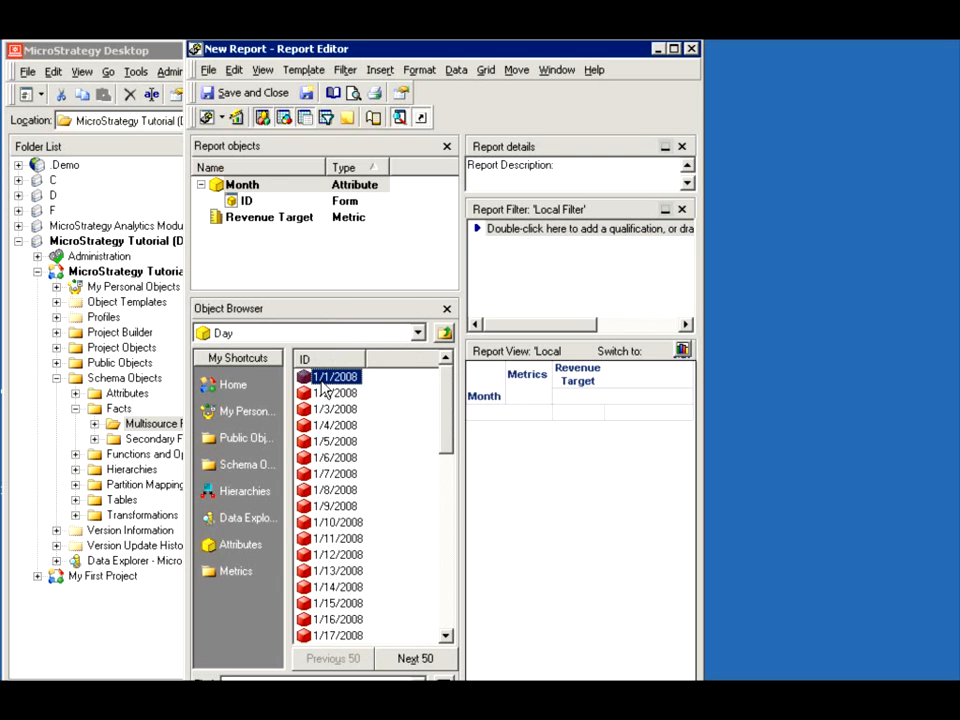
pyautogui.click(445, 332)
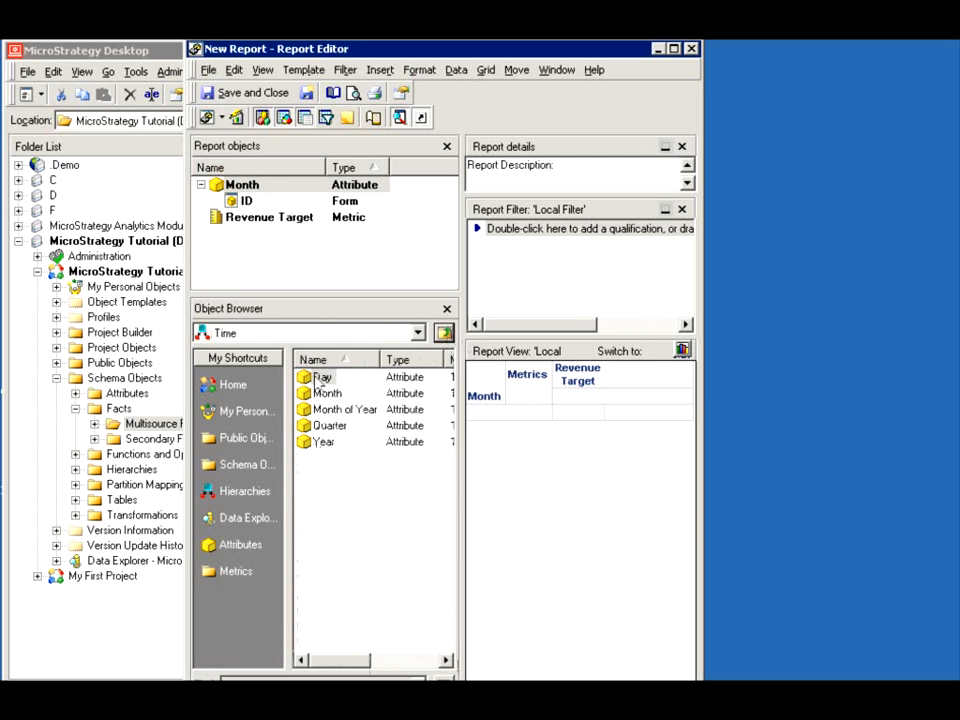
pyautogui.moveTo(322, 377); pyautogui.dragTo(536, 448)
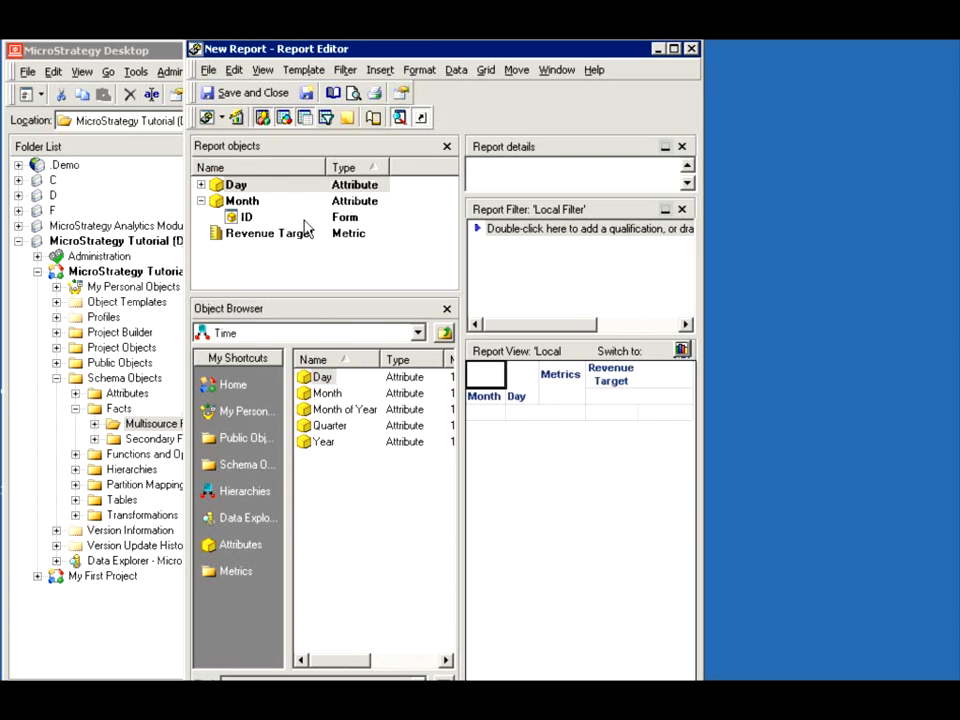
pyautogui.click(208, 70)
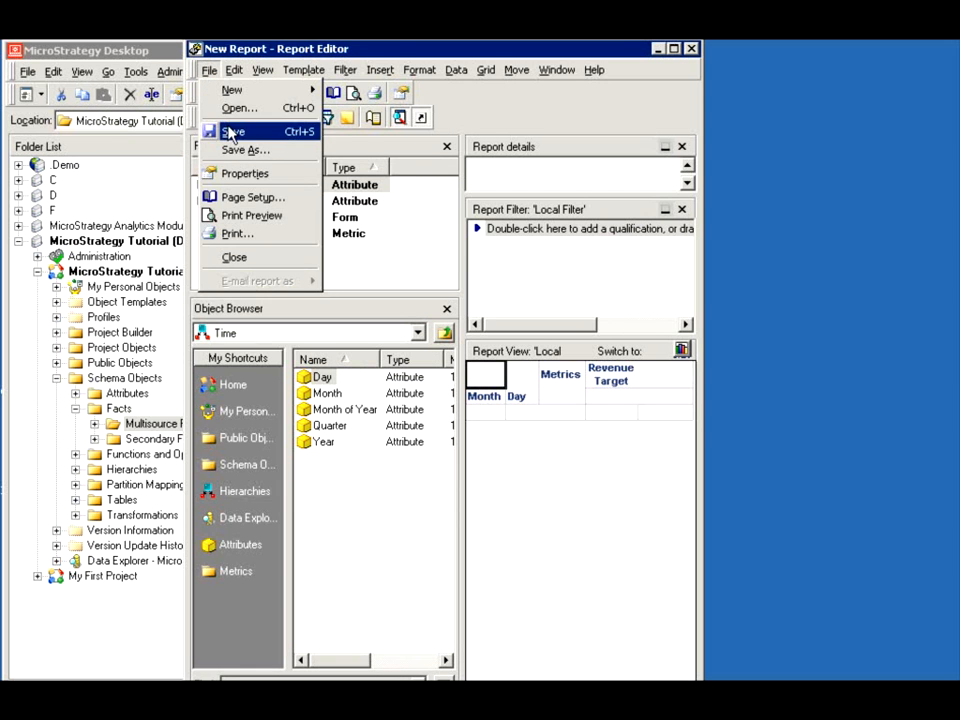
pyautogui.click(231, 129)
# Step: Try to run the report as a grid with Revenue Target at the Day level, and close the report
pyautogui.click(222, 118)
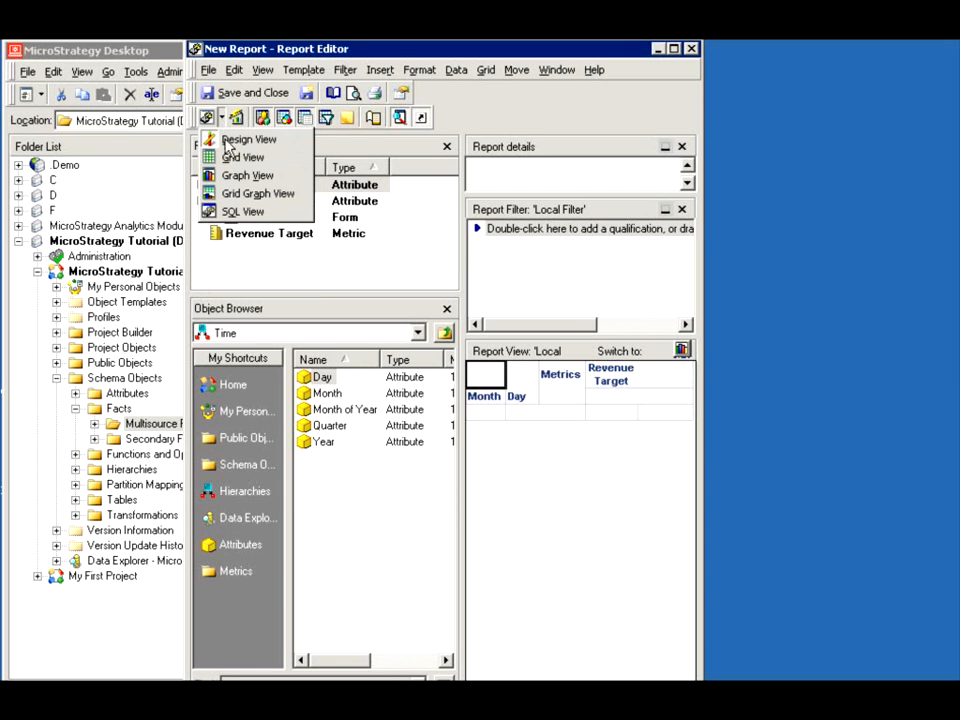
pyautogui.click(224, 158)
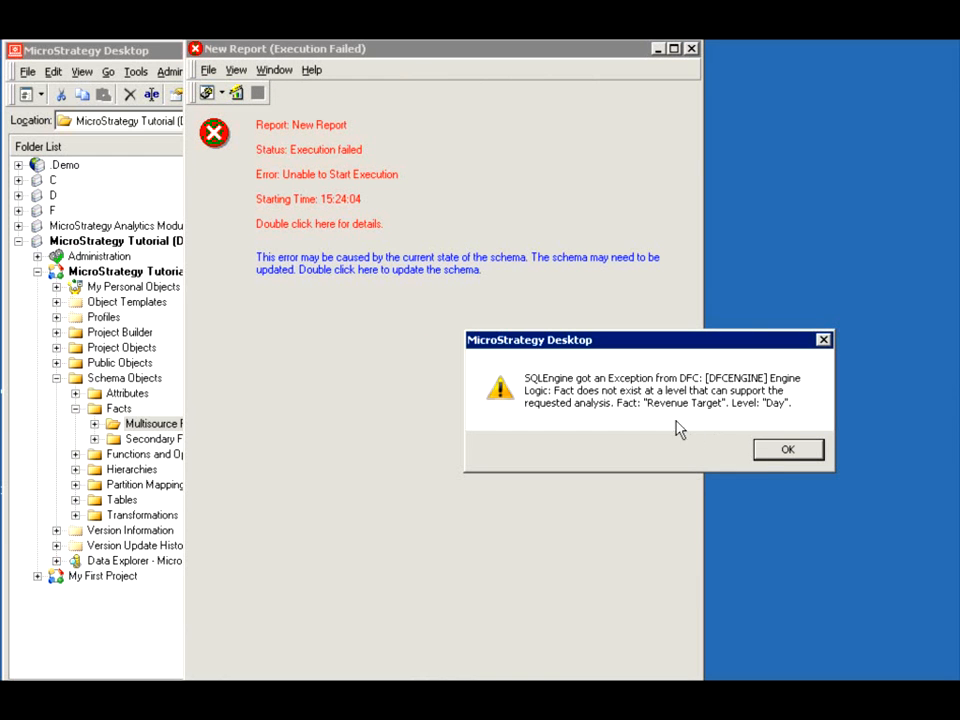
pyautogui.click(785, 451)
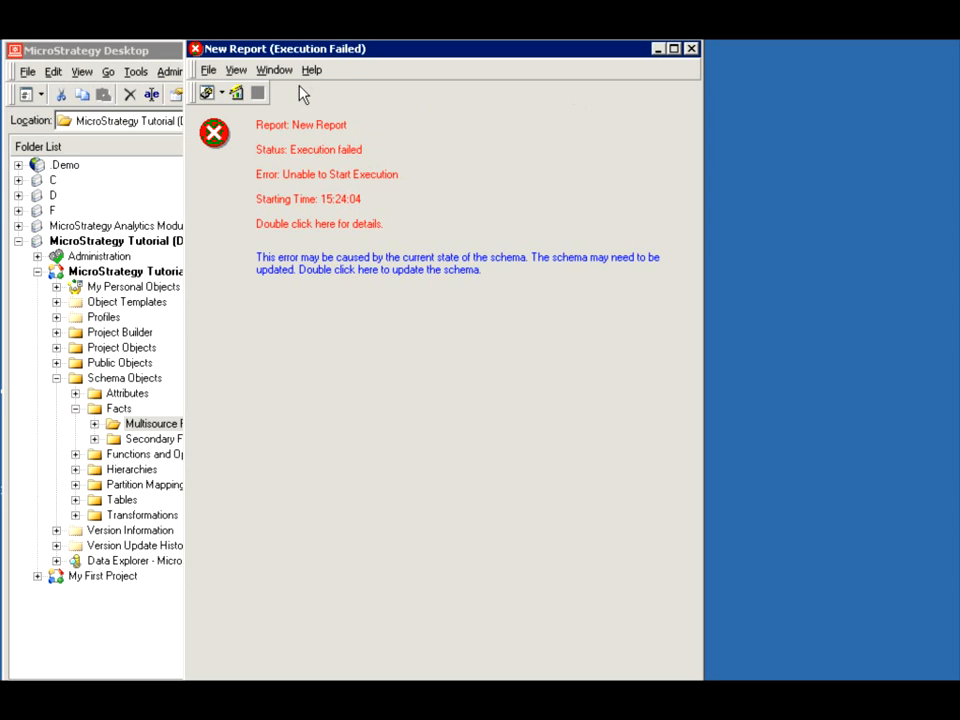
pyautogui.click(209, 70)
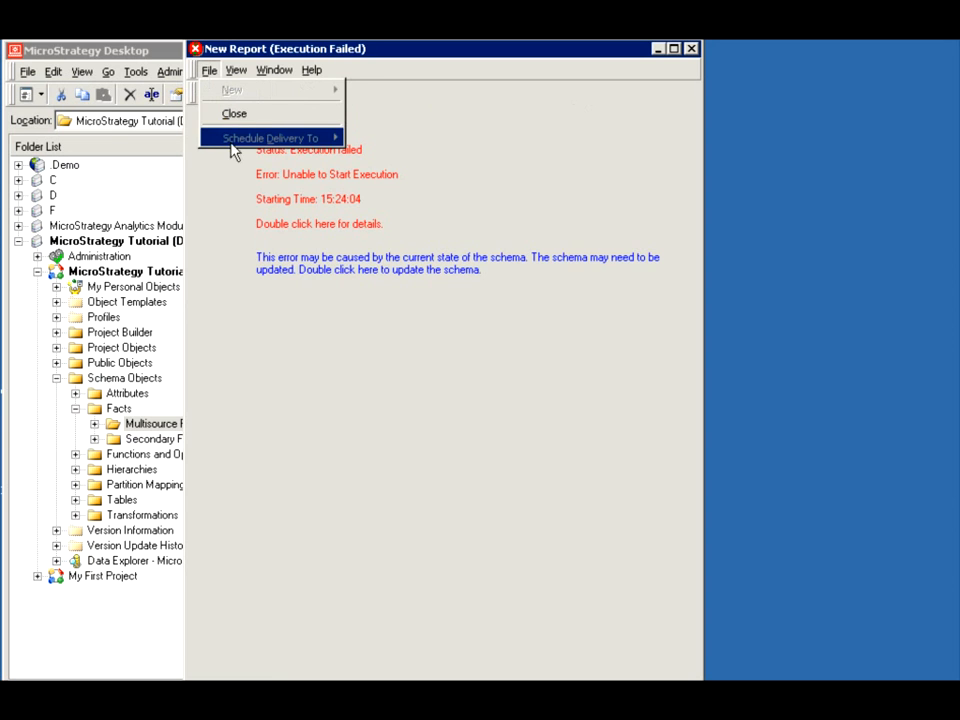
pyautogui.click(238, 116)
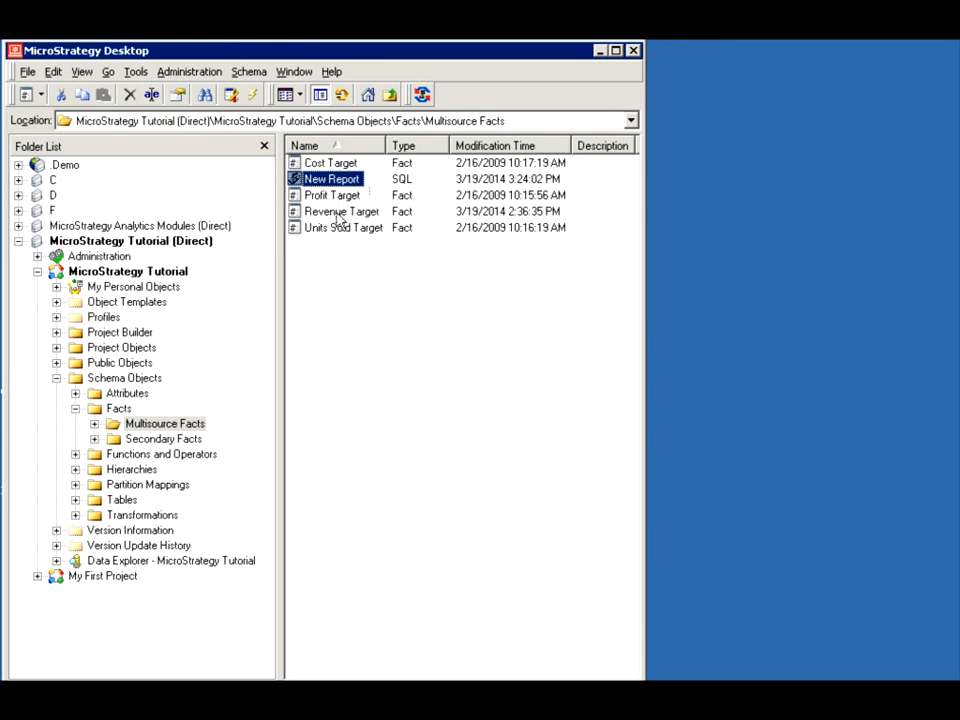
# Step: Open the Revenue Target fact for editing and start a new level extension for it
pyautogui.doubleClick(339, 212)
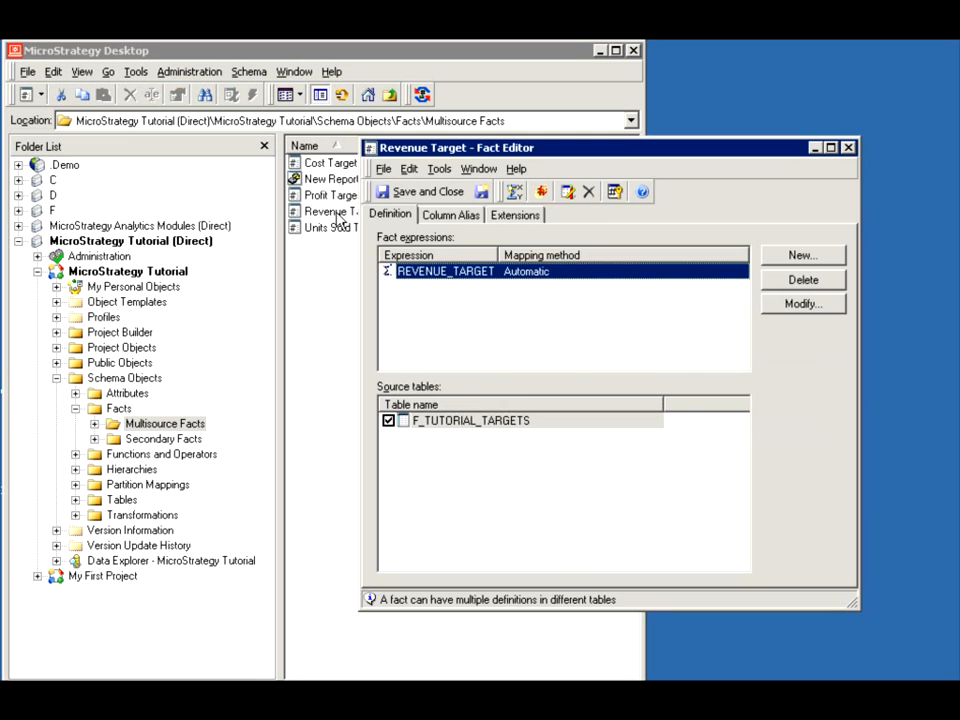
pyautogui.click(518, 214)
pyautogui.moveTo(533, 150); pyautogui.dragTo(346, 101)
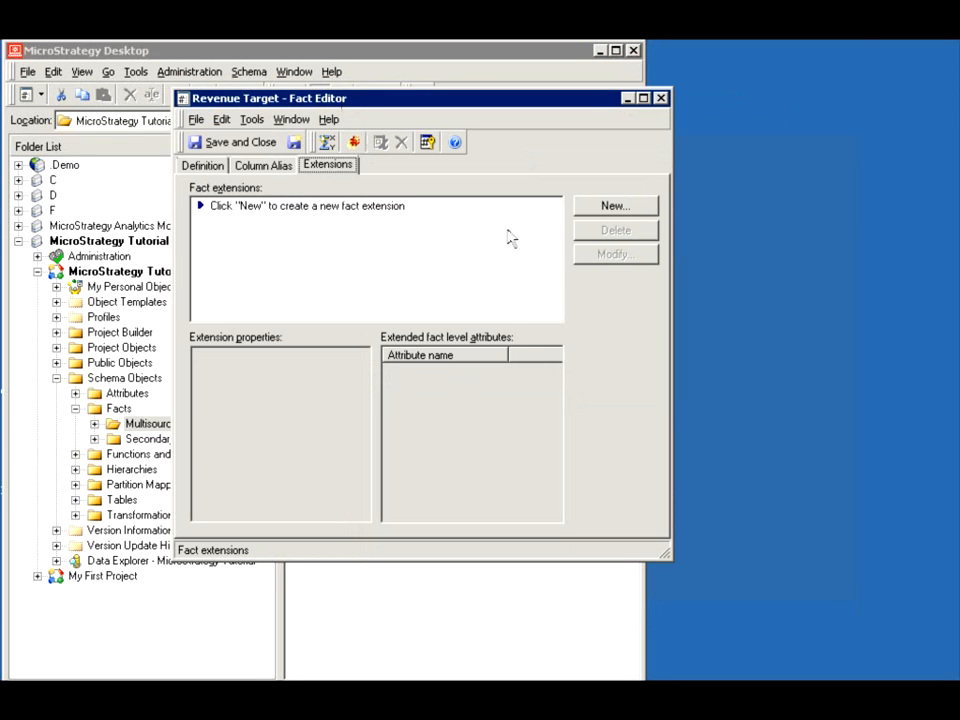
pyautogui.click(615, 207)
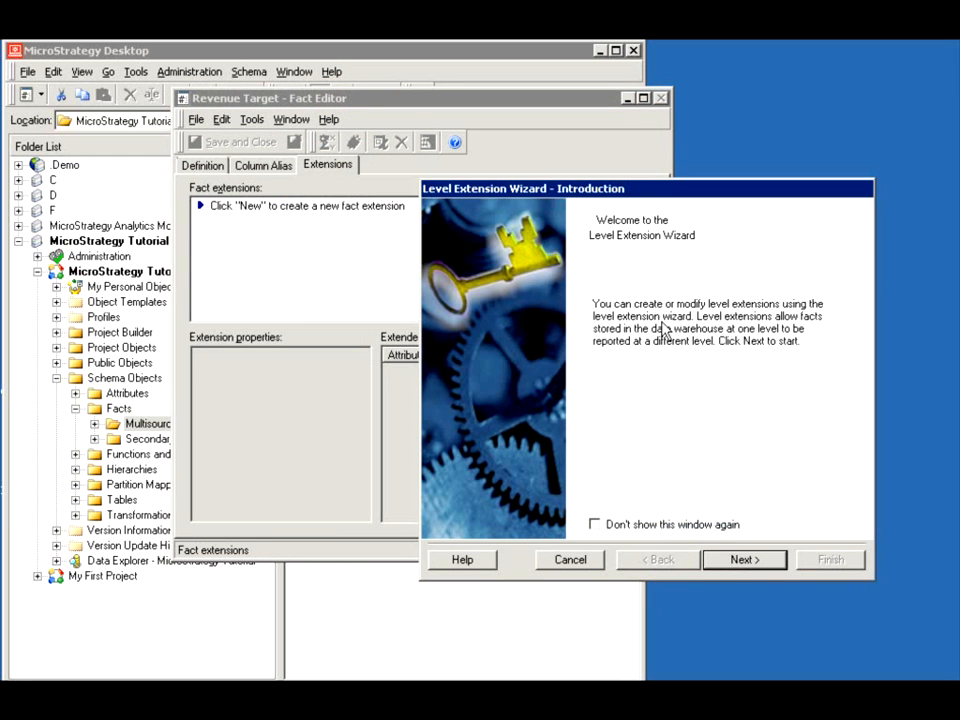
pyautogui.moveTo(624, 192); pyautogui.dragTo(424, 134)
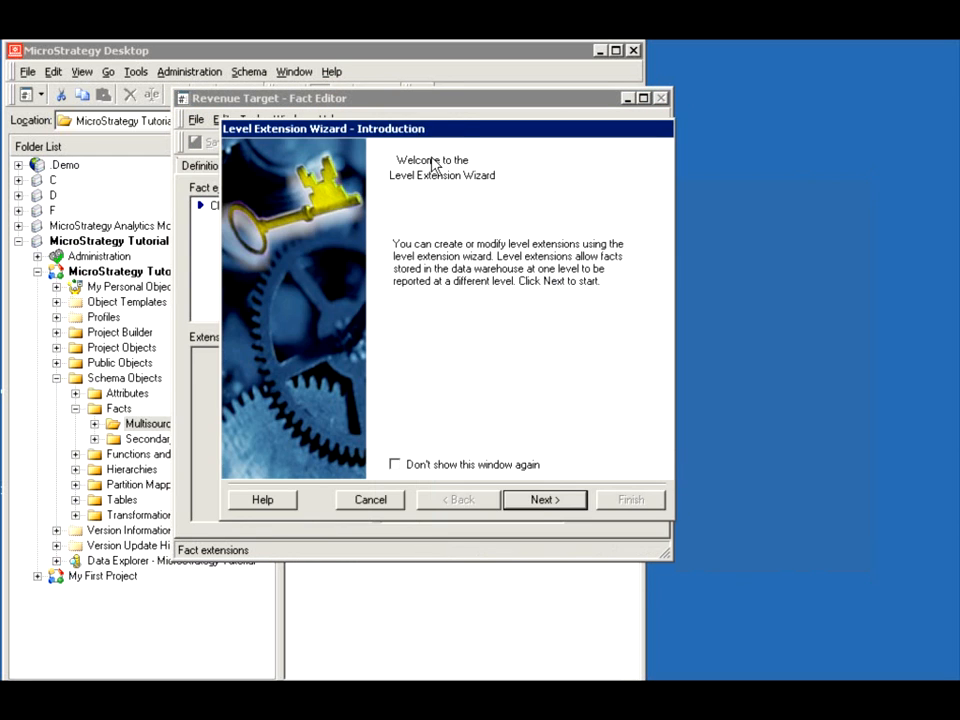
pyautogui.click(546, 499)
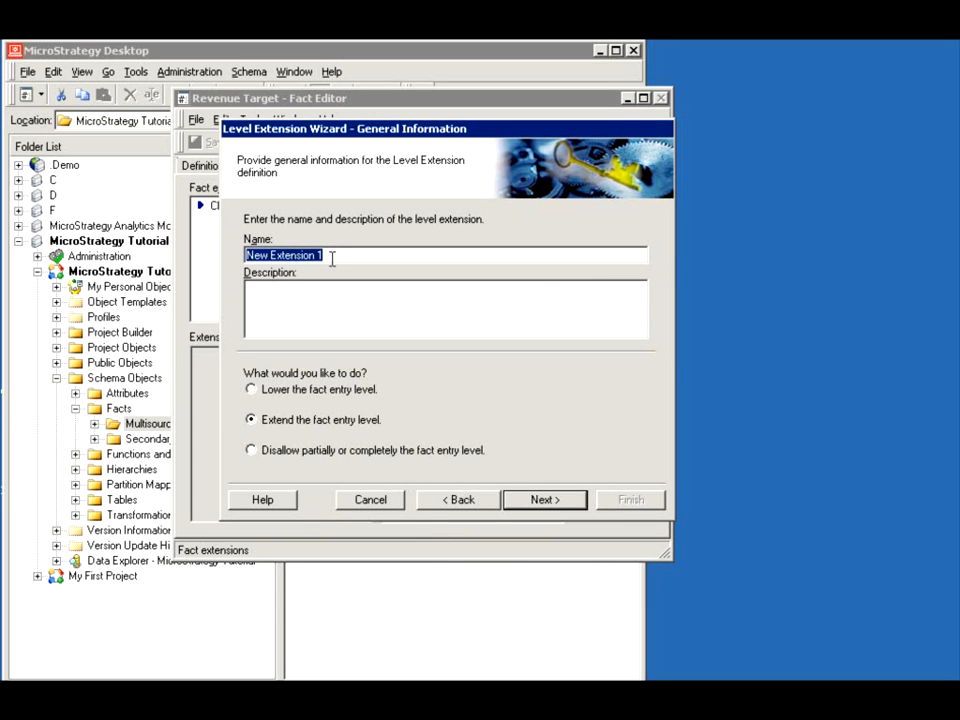
# Step: Name the level extension Month to Day and set it to lower the fact entry level
pyautogui.write('Month to Day')
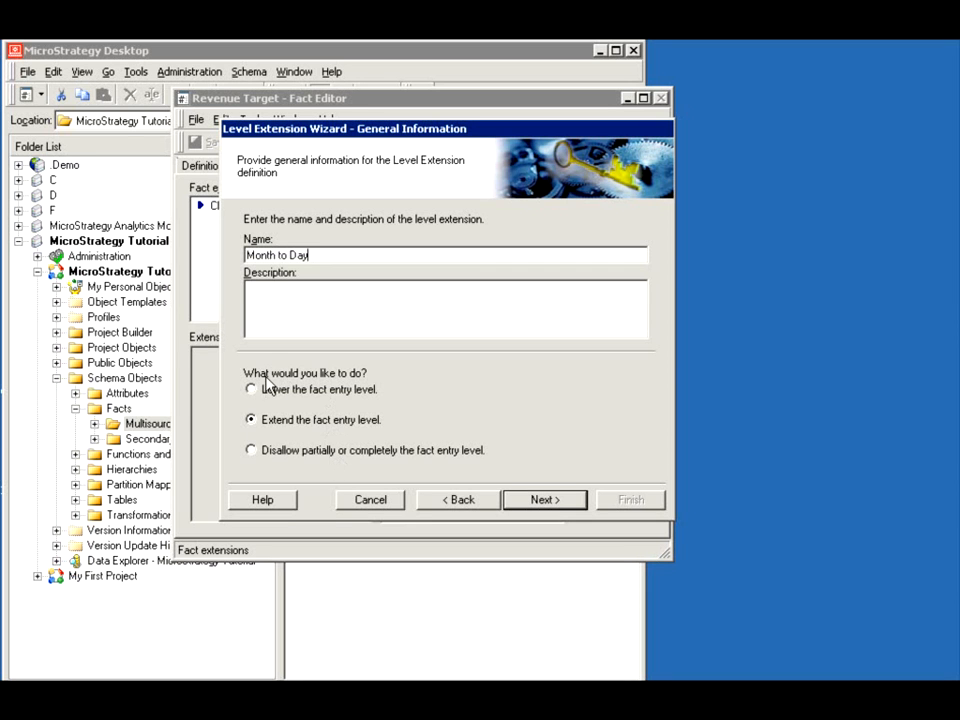
pyautogui.click(251, 452)
pyautogui.click(251, 391)
pyautogui.click(251, 419)
pyautogui.click(251, 389)
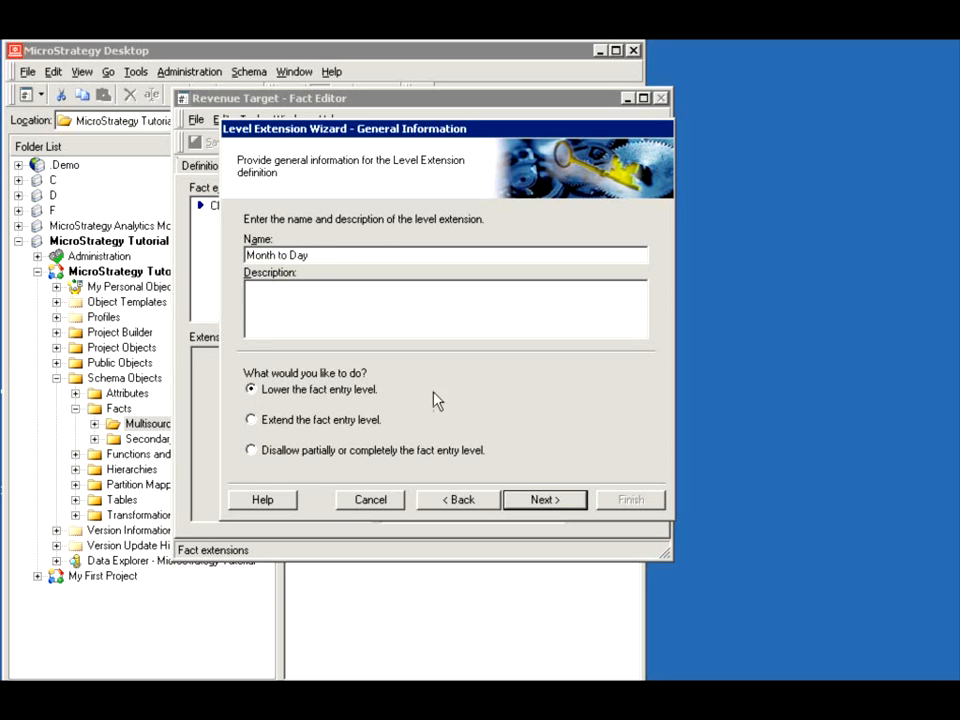
pyautogui.click(540, 499)
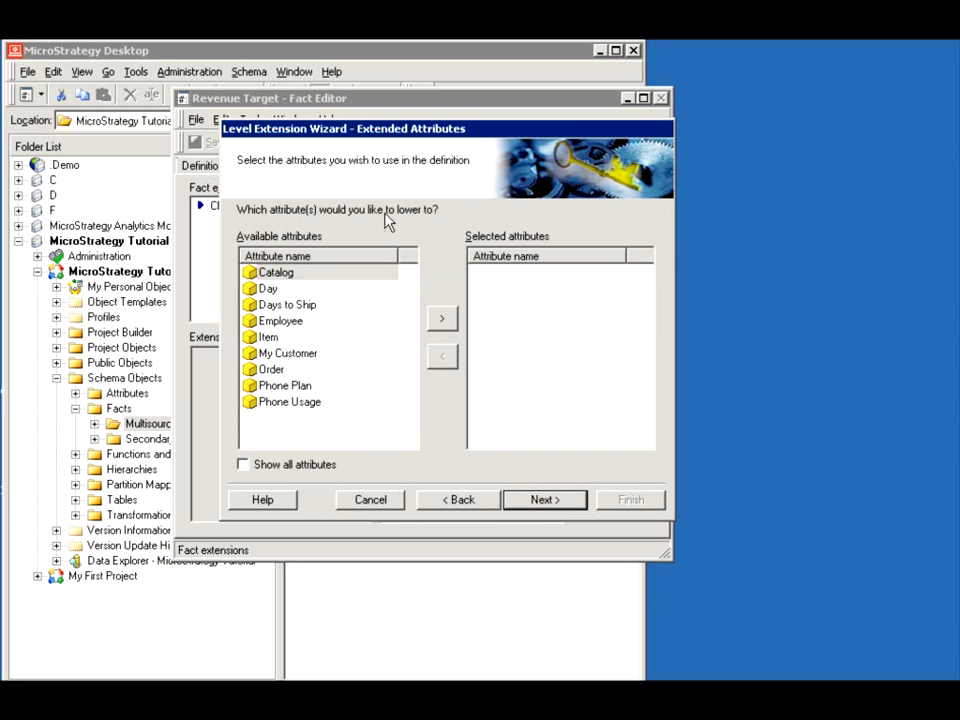
# Step: Select Day as the attribute to lower the fact to and Month as the join attribute
pyautogui.doubleClick(264, 289)
pyautogui.click(556, 505)
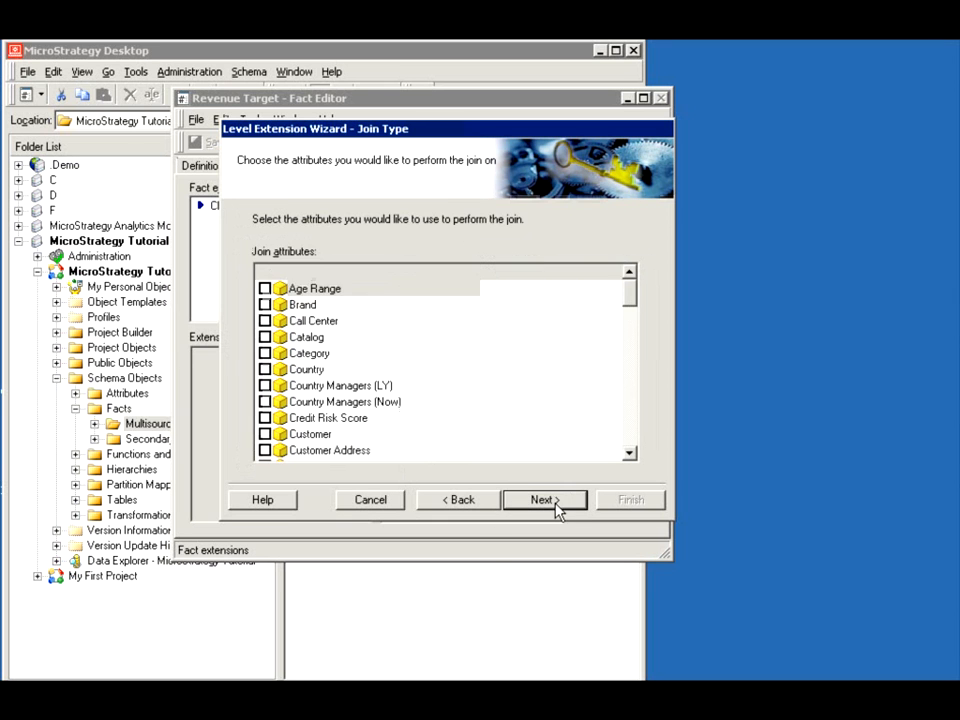
pyautogui.moveTo(630, 298); pyautogui.dragTo(628, 397)
pyautogui.click(266, 321)
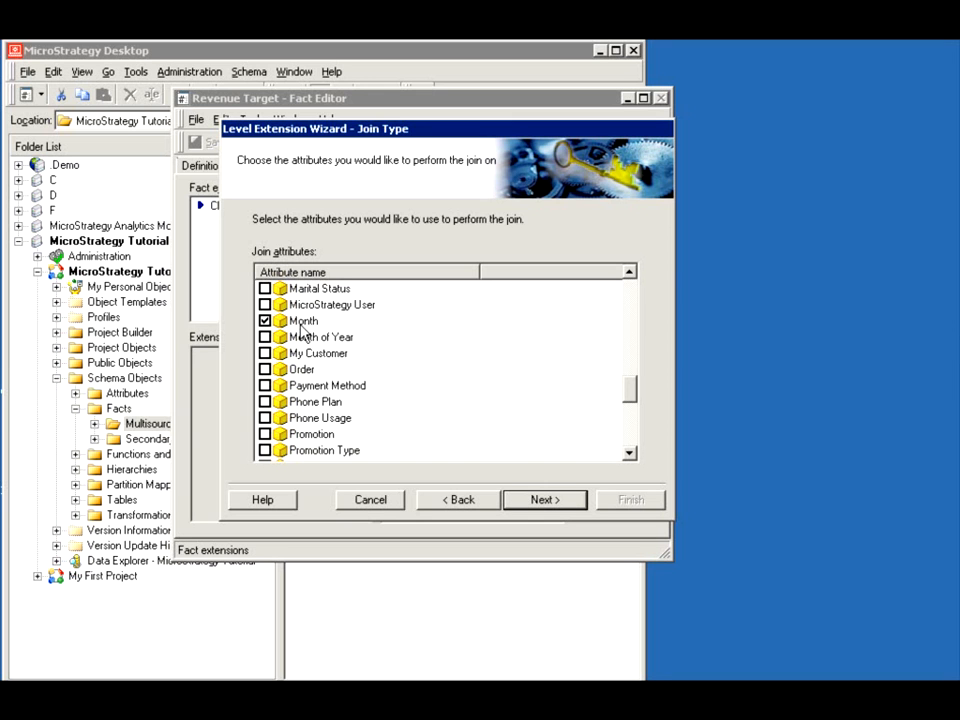
pyautogui.click(530, 500)
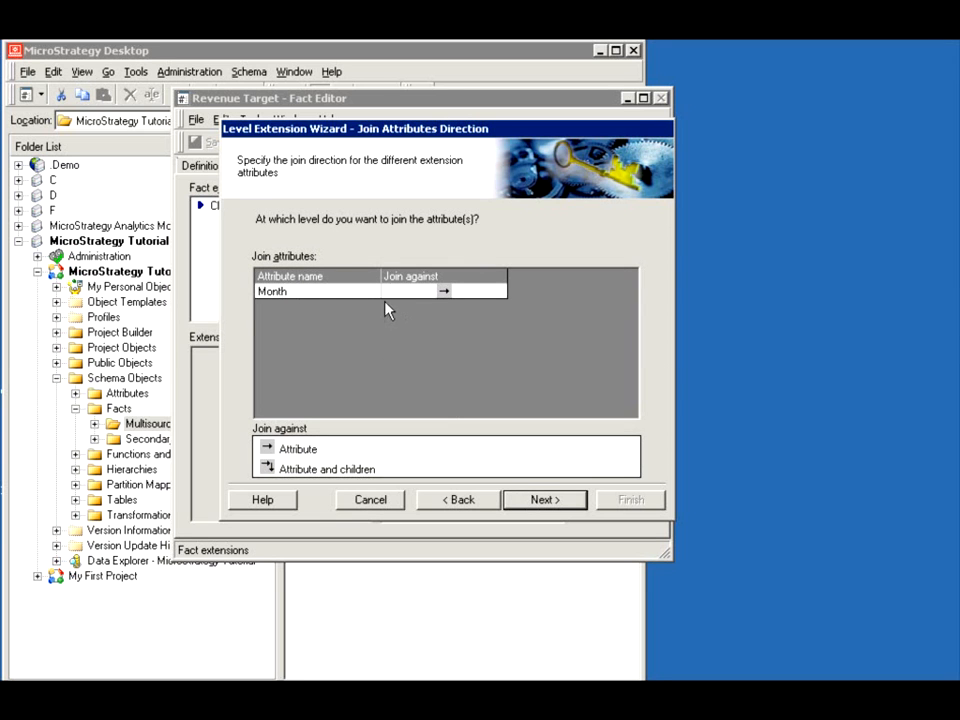
# Step: Finish the Month to Day extension without an allocation expression, and save and close the Revenue Target fact
pyautogui.click(445, 293)
pyautogui.click(544, 499)
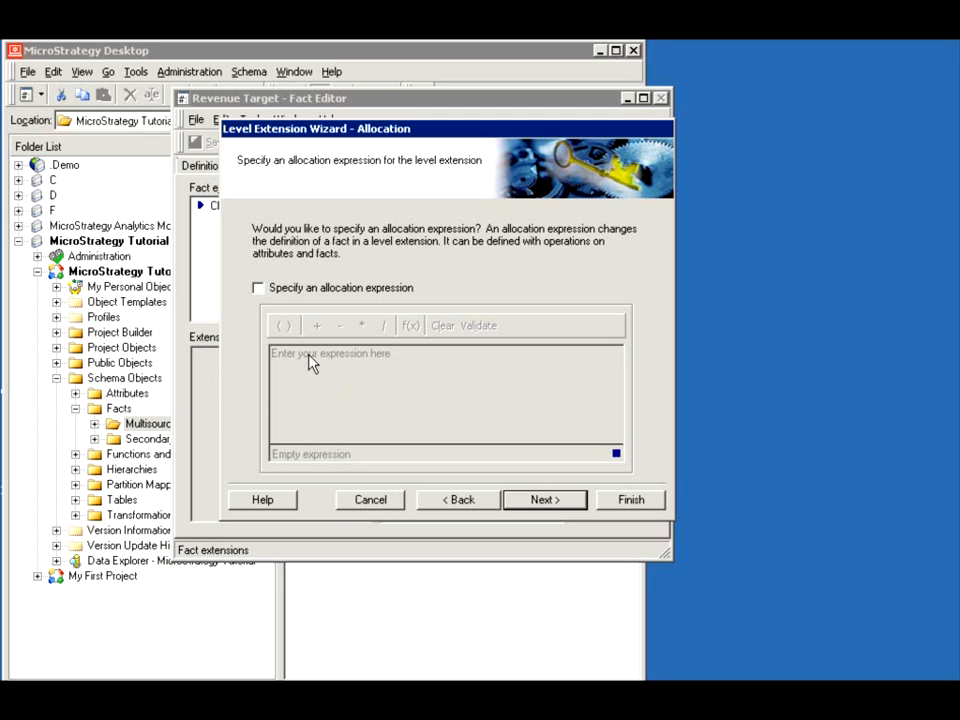
pyautogui.click(574, 507)
pyautogui.click(628, 500)
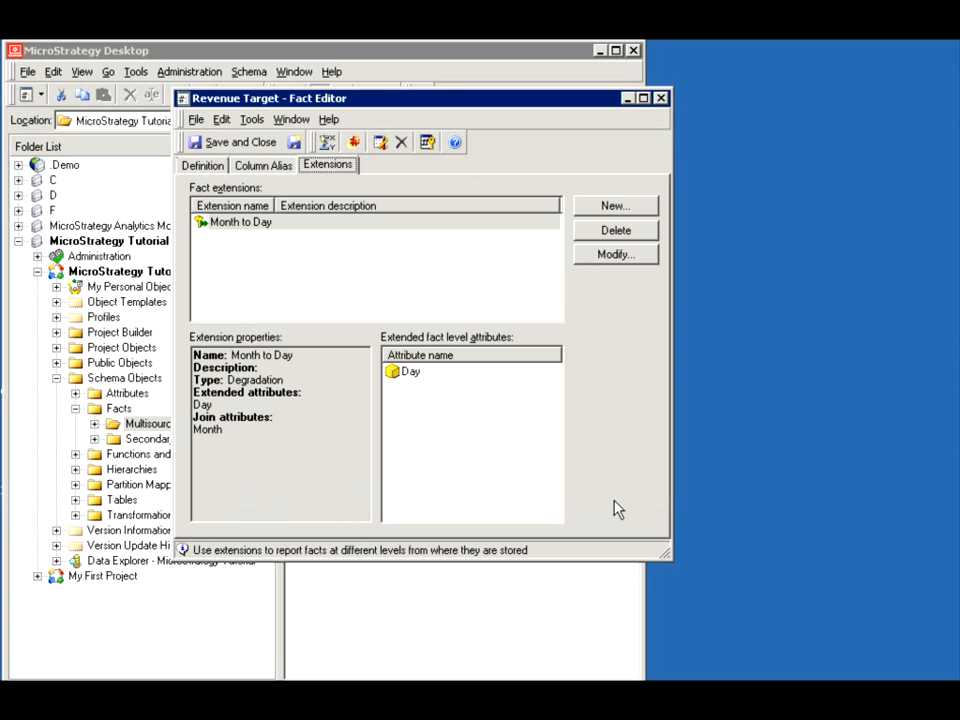
pyautogui.click(235, 143)
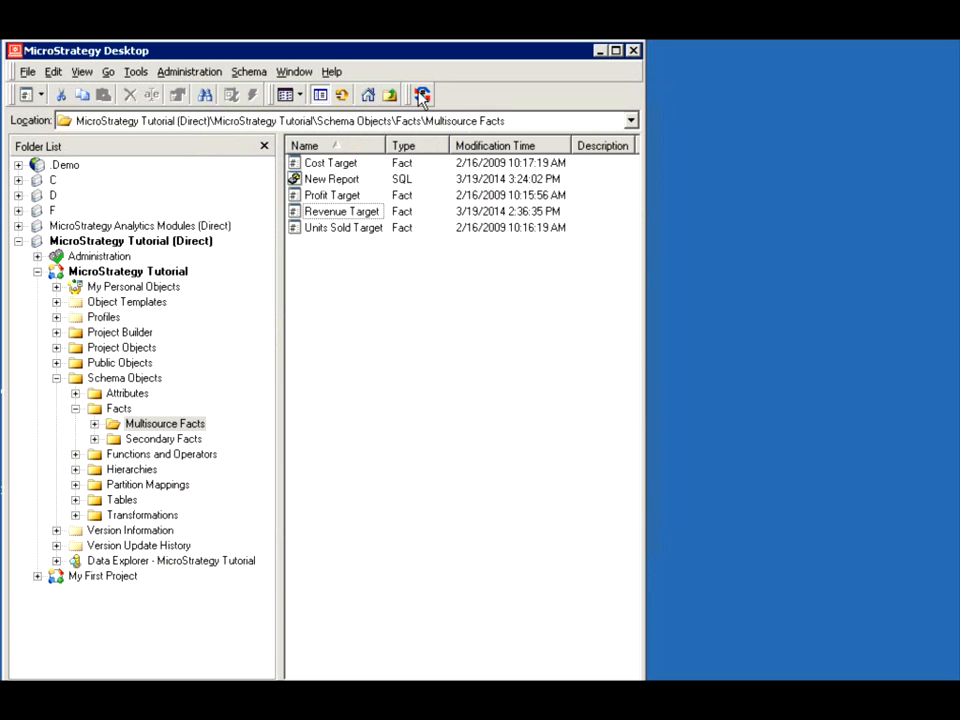
# Step: Update the project schema to apply the new fact extension
pyautogui.click(510, 410)
pyautogui.click(500, 440)
pyautogui.click(632, 482)
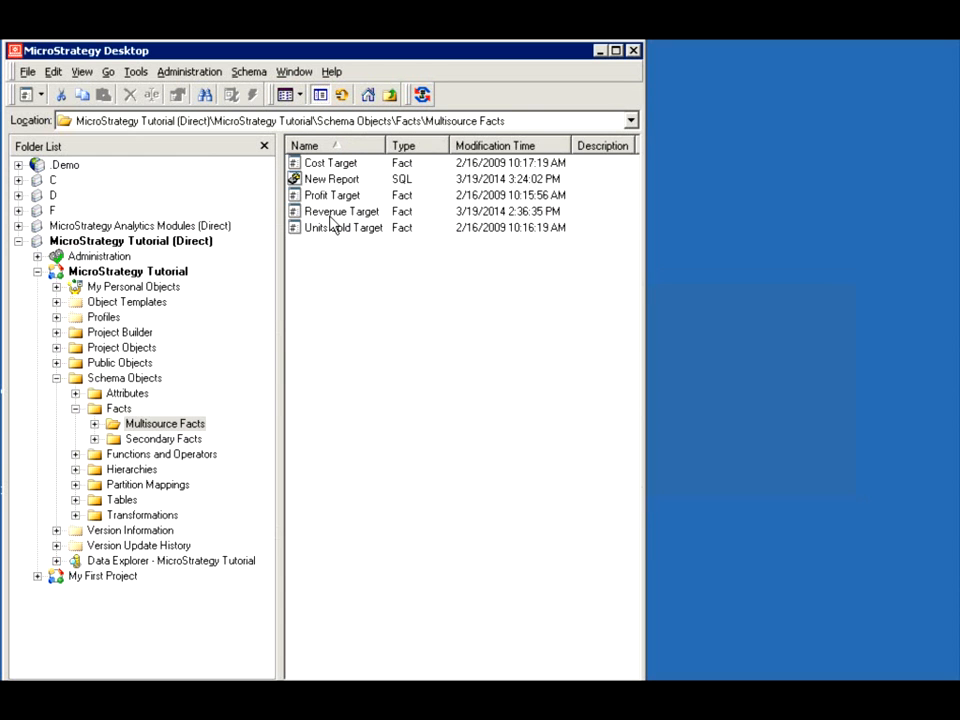
# Step: Open New Report, run it as a grid and bring its window to the front
pyautogui.click(322, 180)
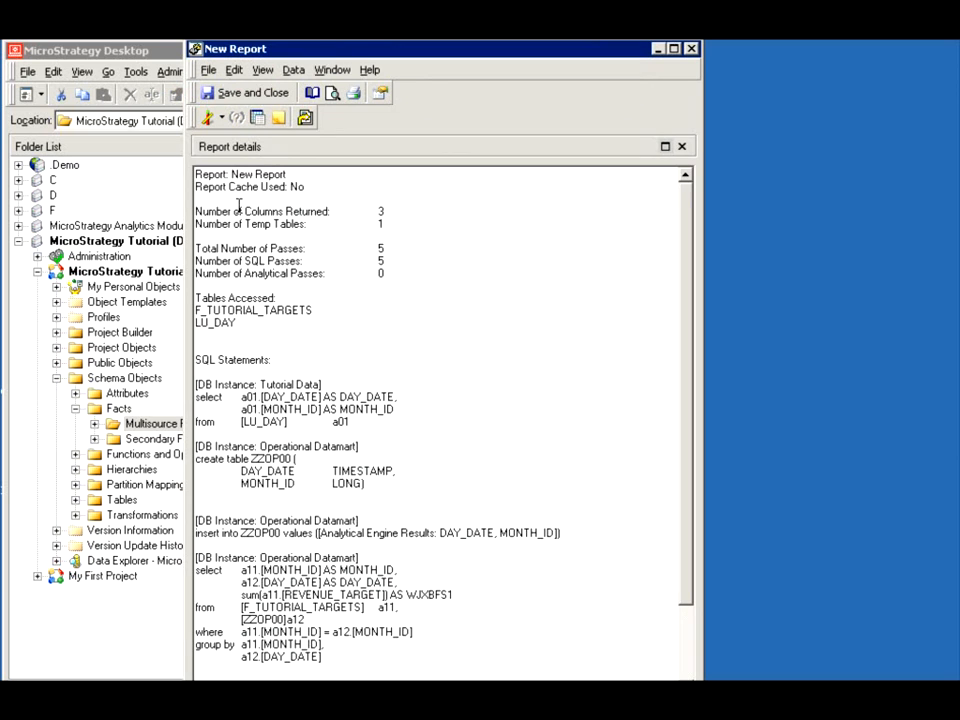
pyautogui.click(222, 117)
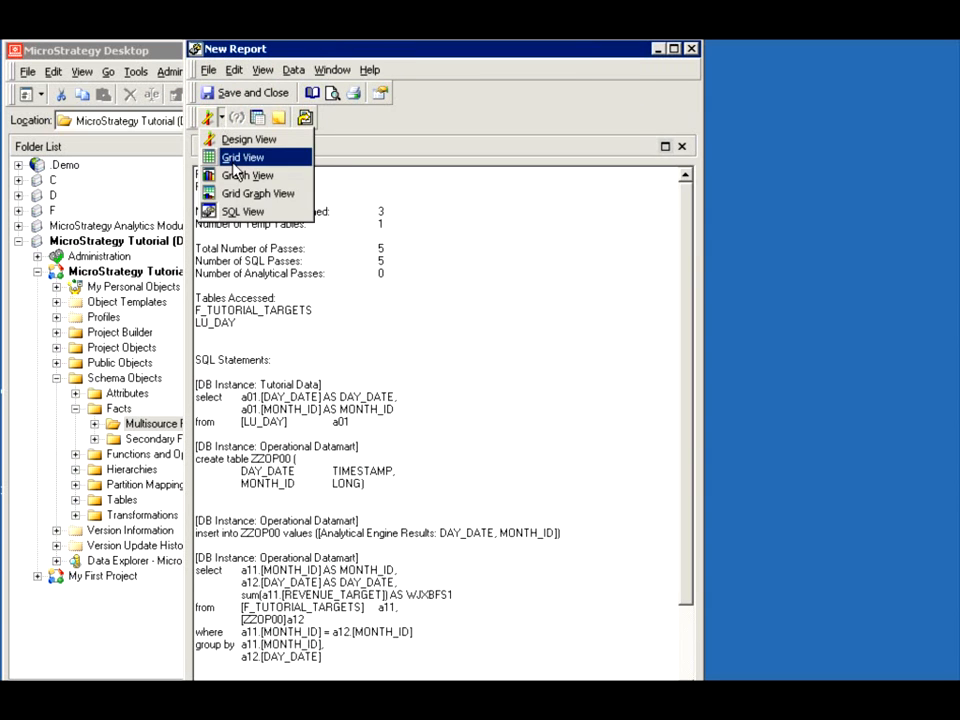
pyautogui.click(238, 156)
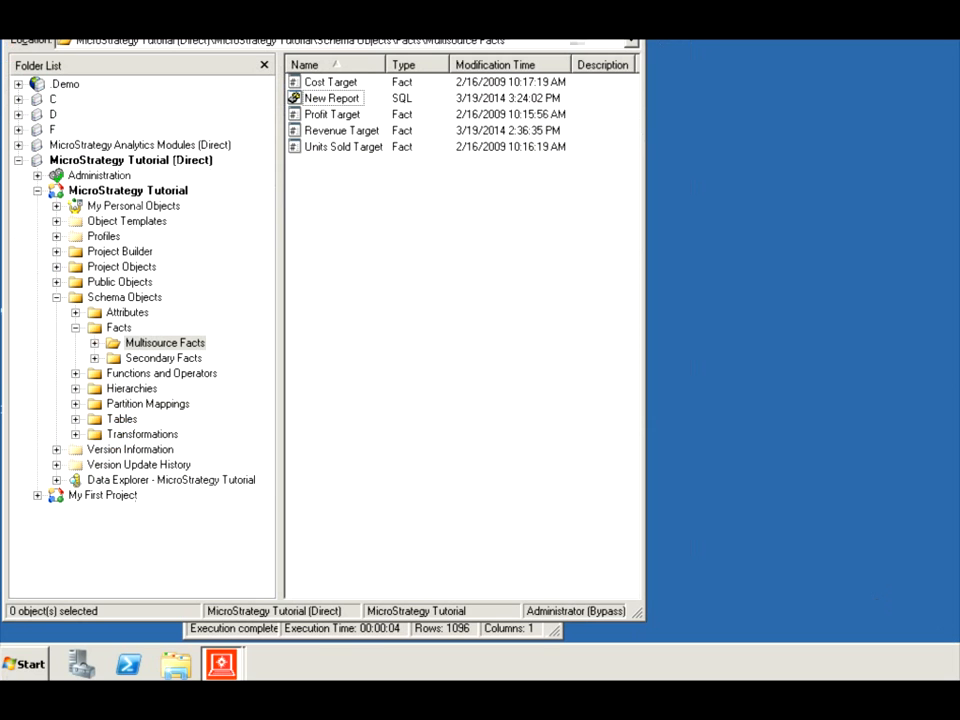
pyautogui.click(452, 626)
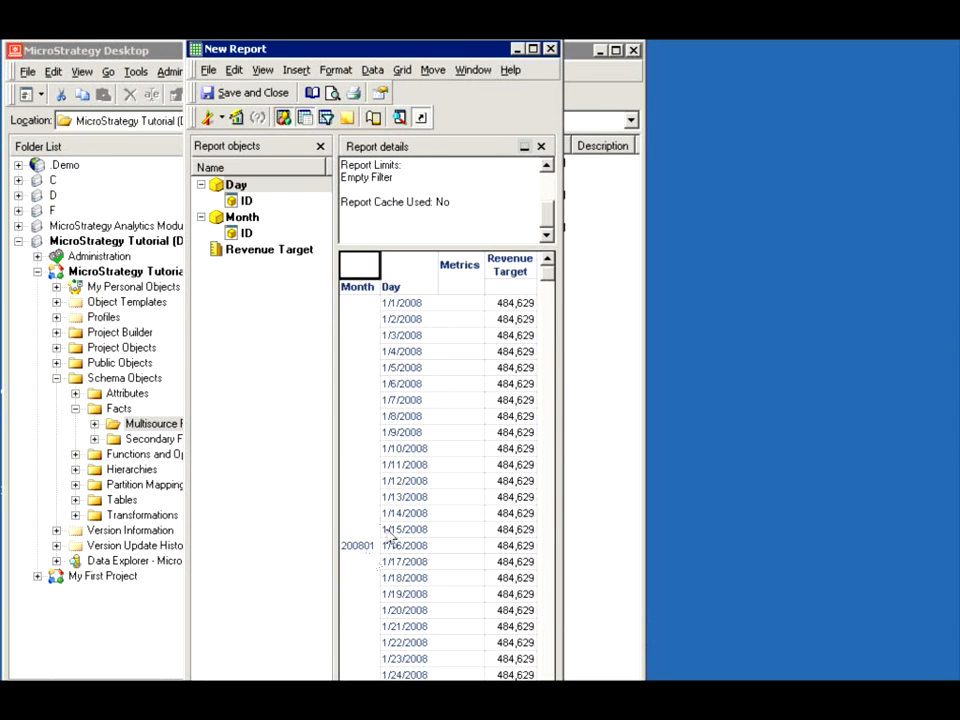
# Step: Examine the daily Revenue Target values within month 200801, and close the report
pyautogui.click(407, 304)
pyautogui.click(407, 319)
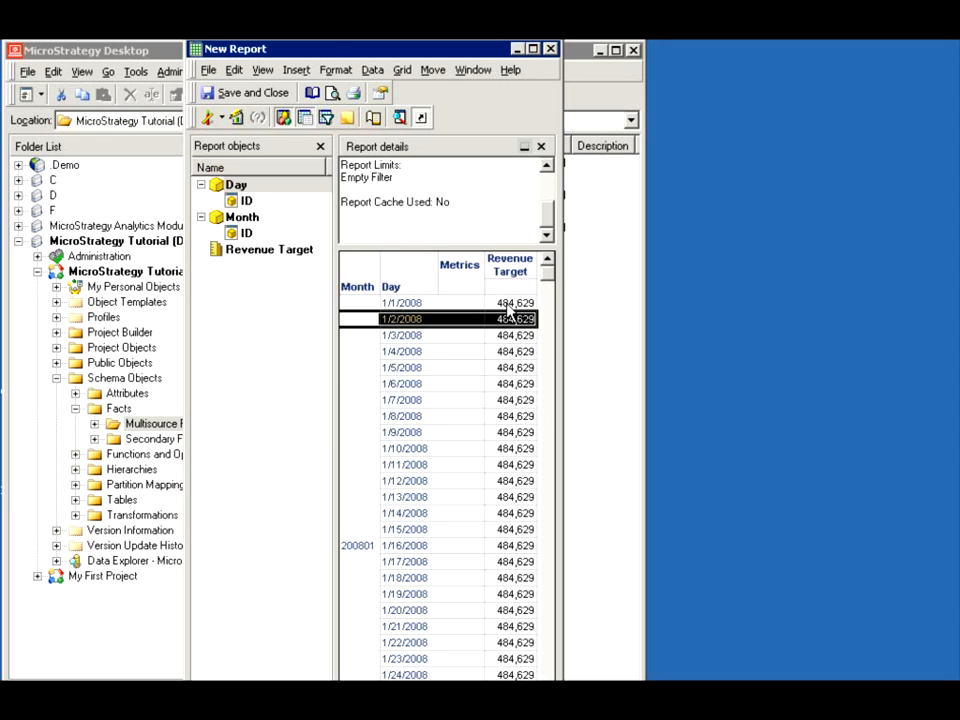
pyautogui.click(380, 546)
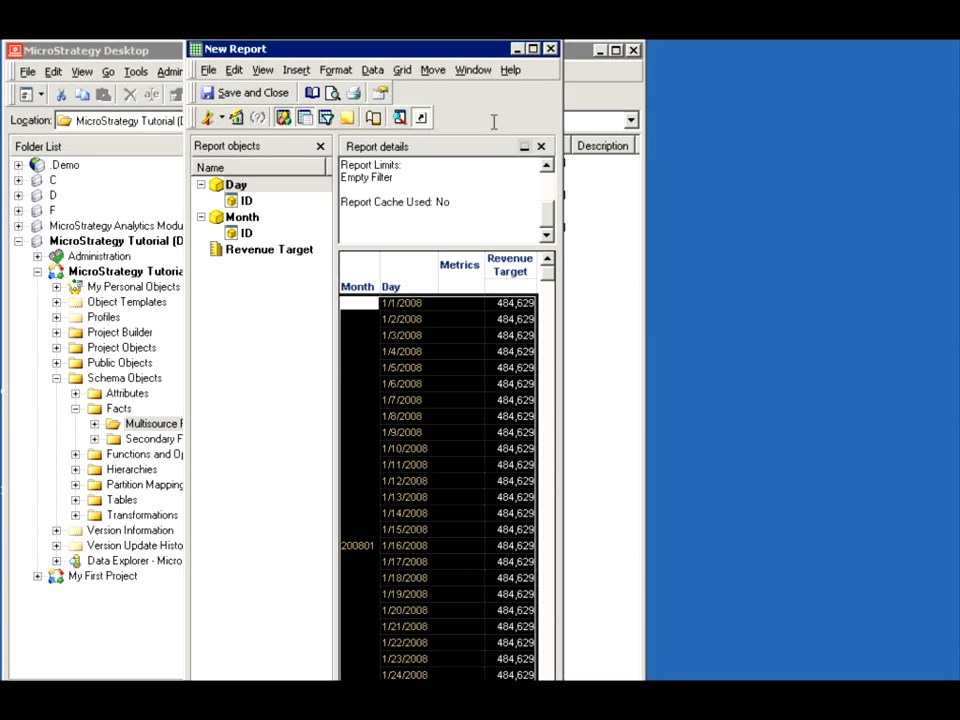
pyautogui.click(550, 49)
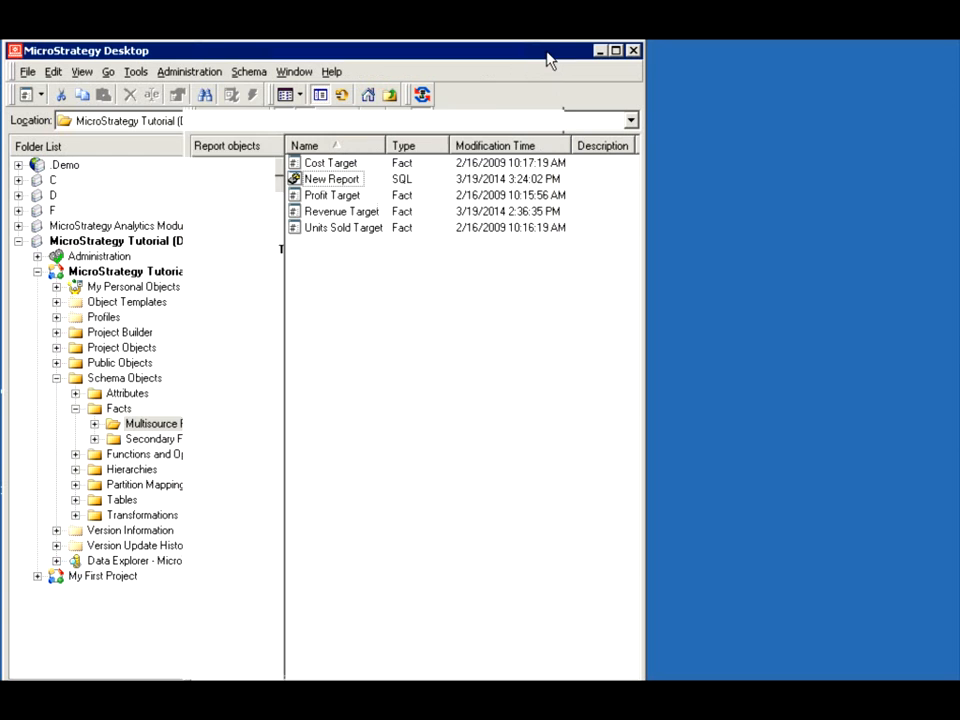
# Step: Reopen the Revenue Target fact's Month to Day extension for modification and advance to its allocation settings
pyautogui.doubleClick(336, 212)
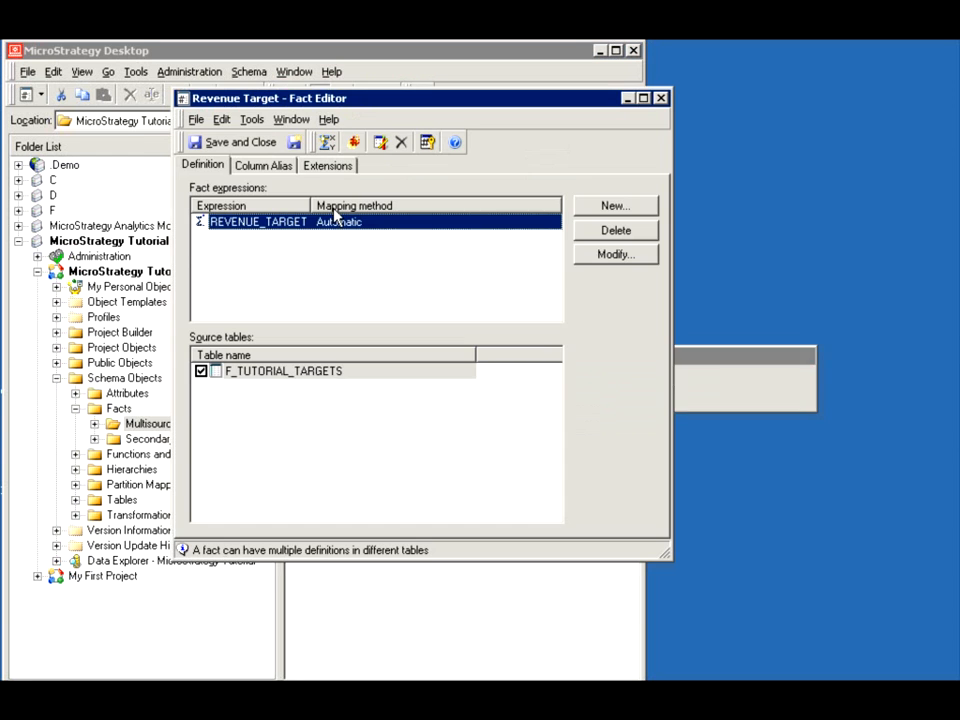
pyautogui.click(324, 168)
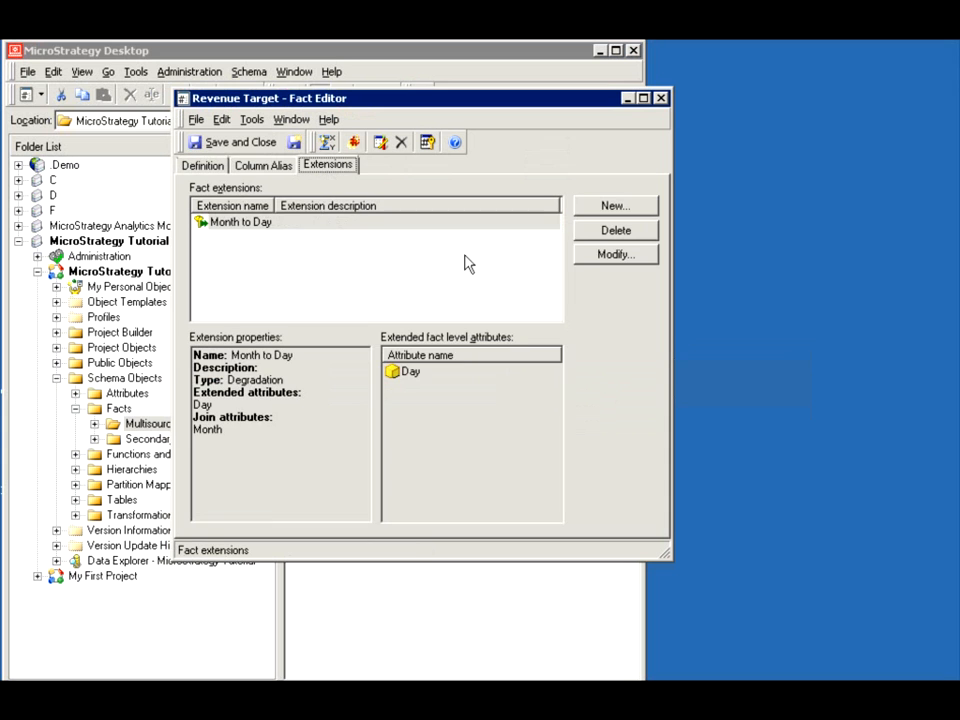
pyautogui.click(603, 257)
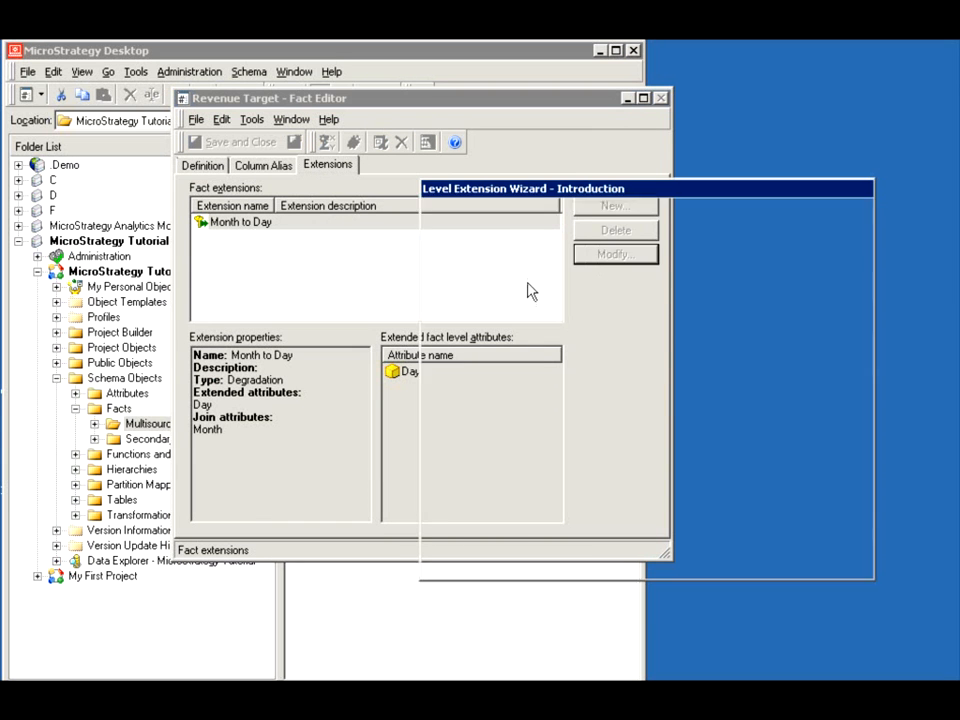
pyautogui.click(774, 561)
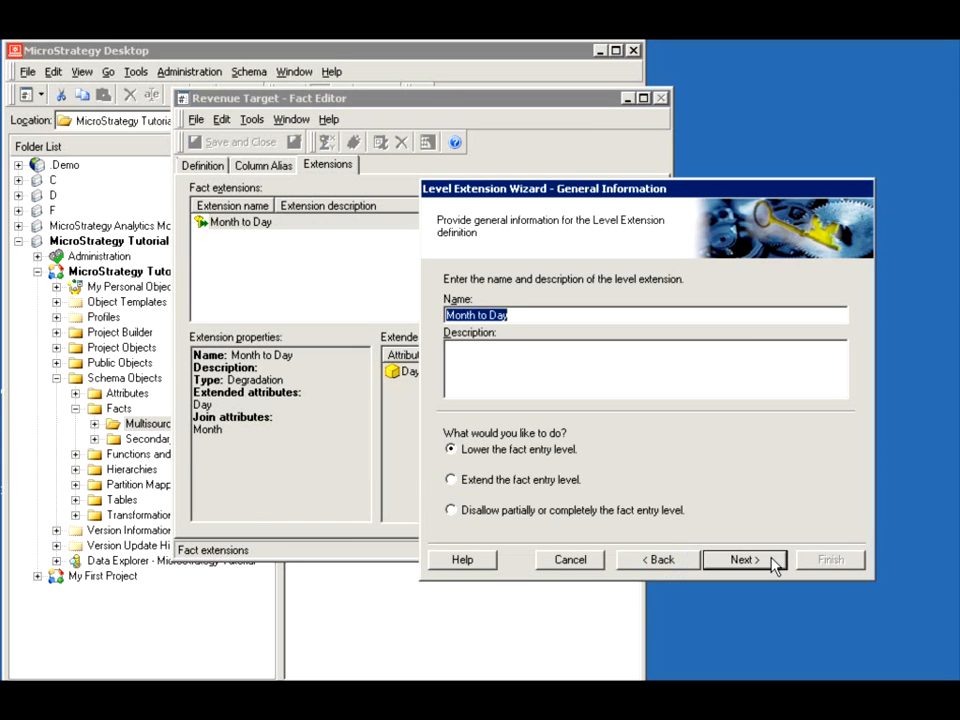
pyautogui.click(774, 561)
pyautogui.click(774, 561)
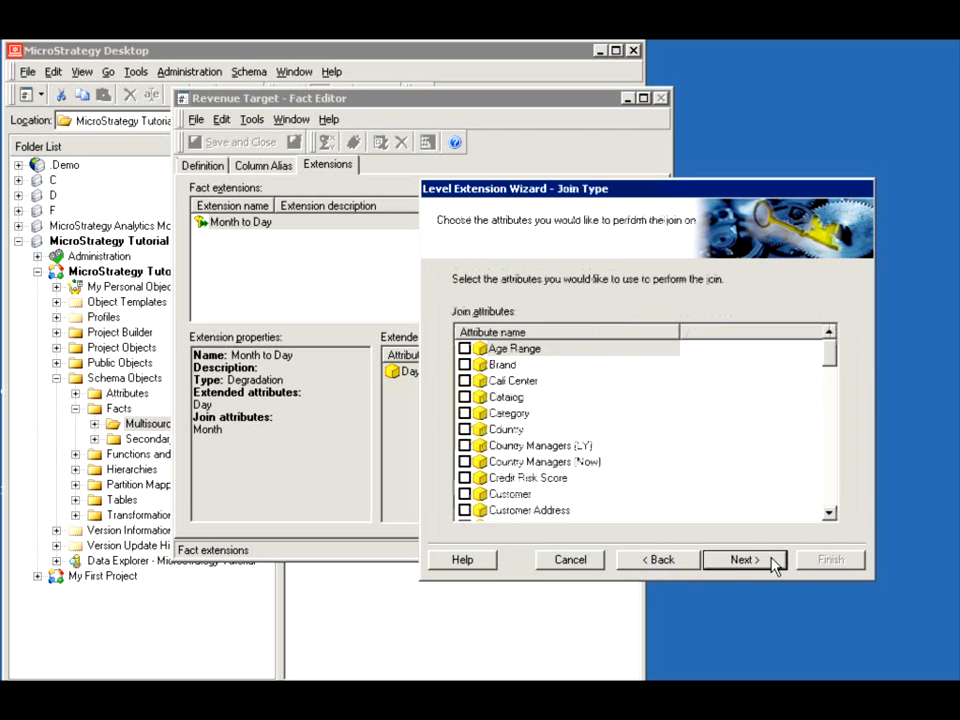
pyautogui.click(774, 561)
pyautogui.click(774, 561)
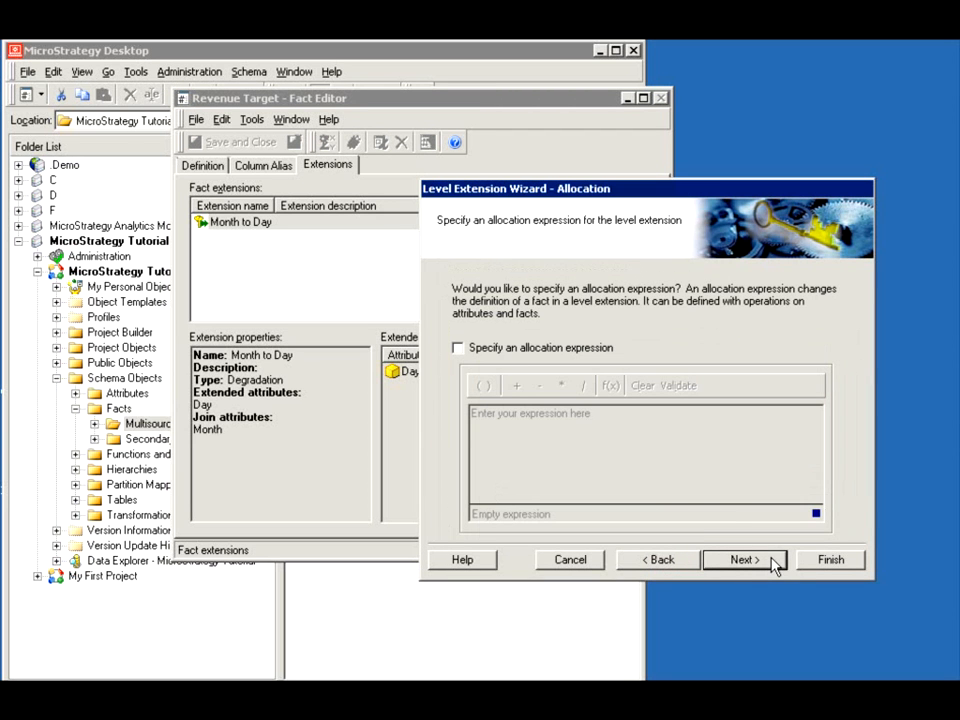
# Step: Enable an allocation expression for the extension and try to validate it as (Revenue Target)/30
pyautogui.click(516, 348)
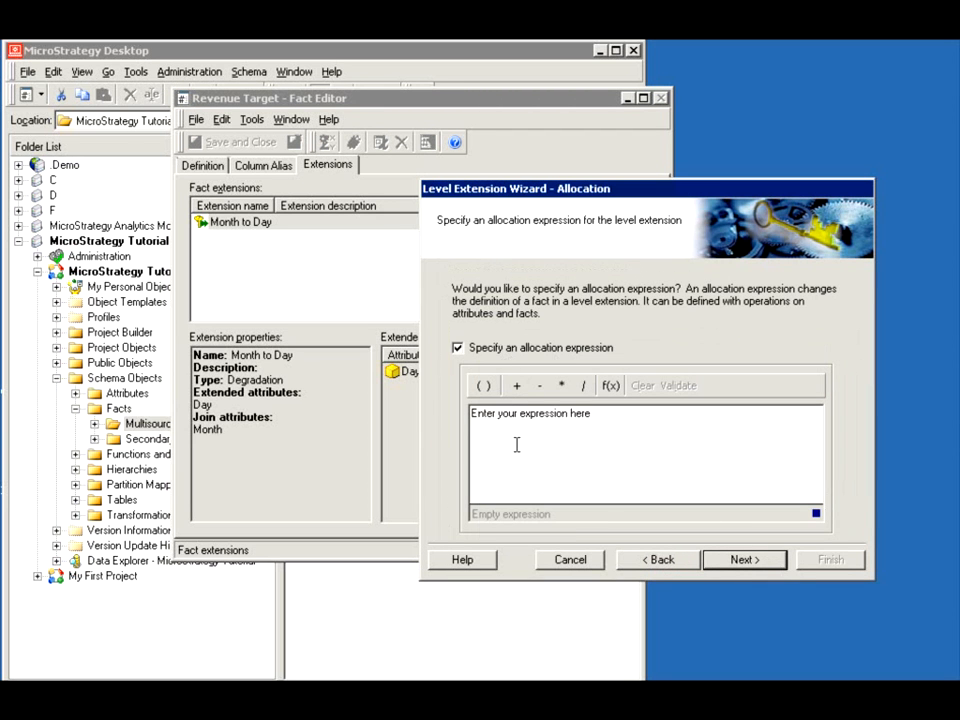
pyautogui.click(516, 445)
pyautogui.write('(')
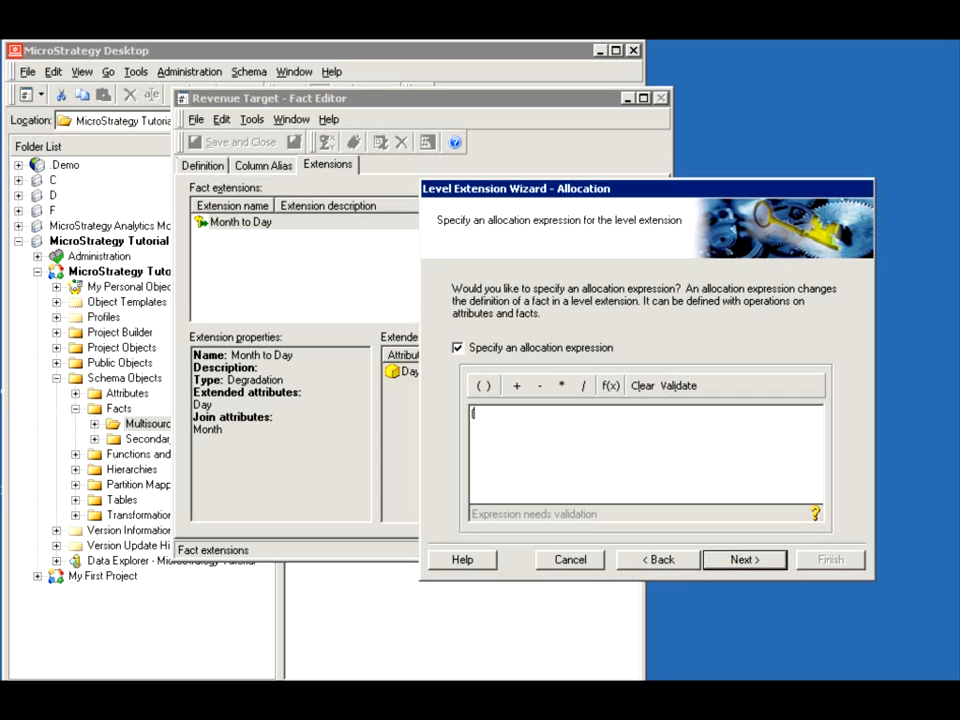
pyautogui.write('Revenue Tar')
pyautogui.write('30')
pyautogui.click(664, 386)
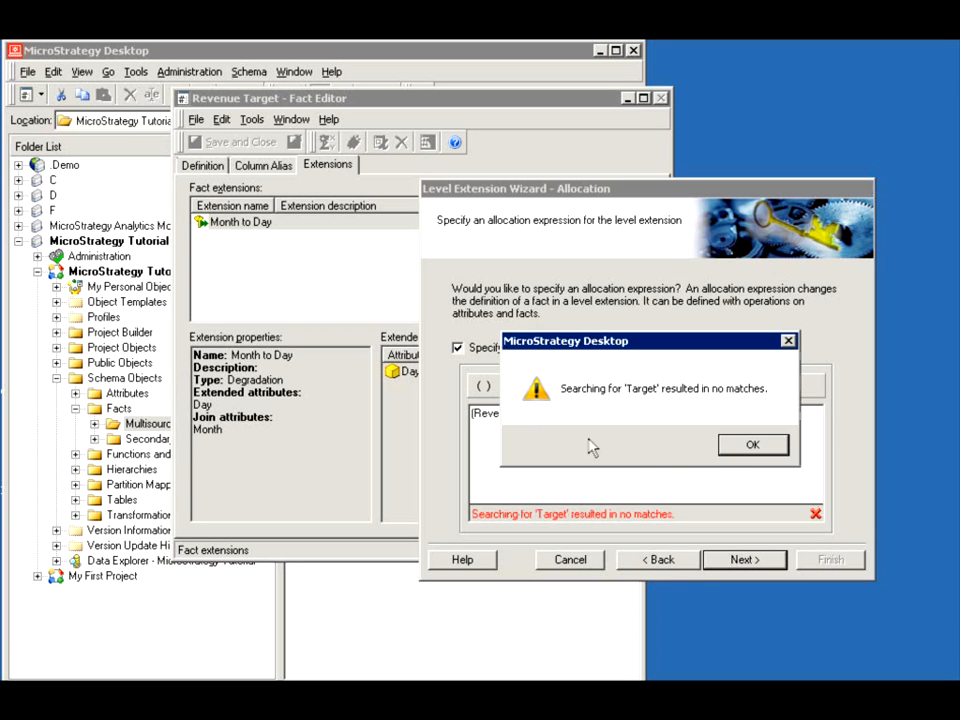
pyautogui.click(724, 452)
# Step: Change the fact name in the allocation expression to Revenue_Target and try to validate (Revenue_Target)/30
pyautogui.click(551, 413)
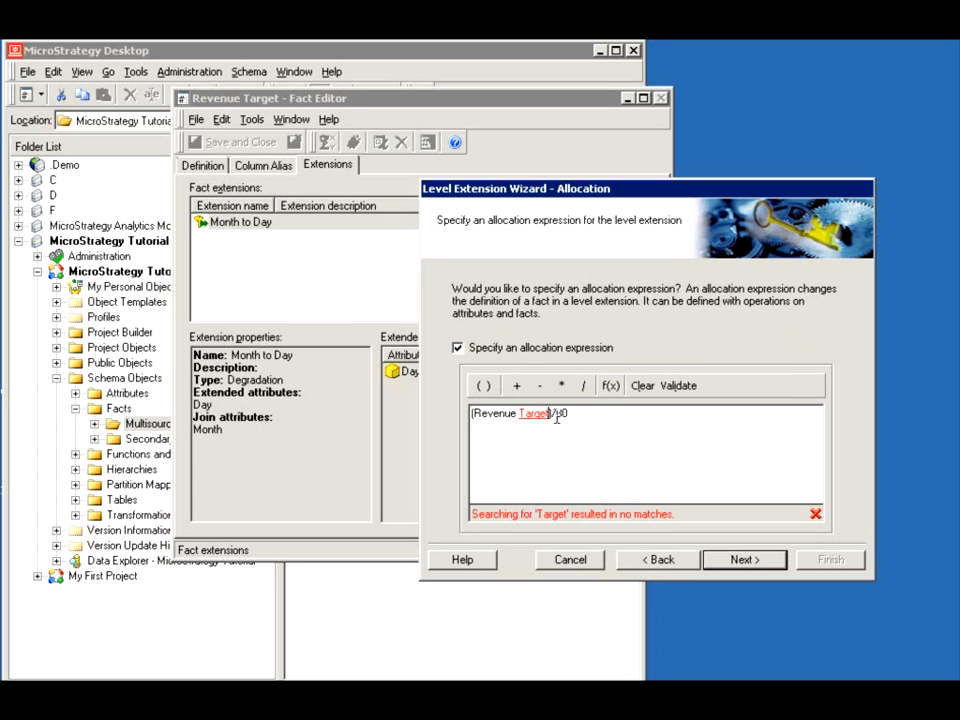
pyautogui.press('BackSpace')
pyautogui.press('BackSpace')
pyautogui.press('BackSpace')
pyautogui.press('BackSpace')
pyautogui.press('BackSpace')
pyautogui.press('BackSpace')
pyautogui.press('BackSpace')
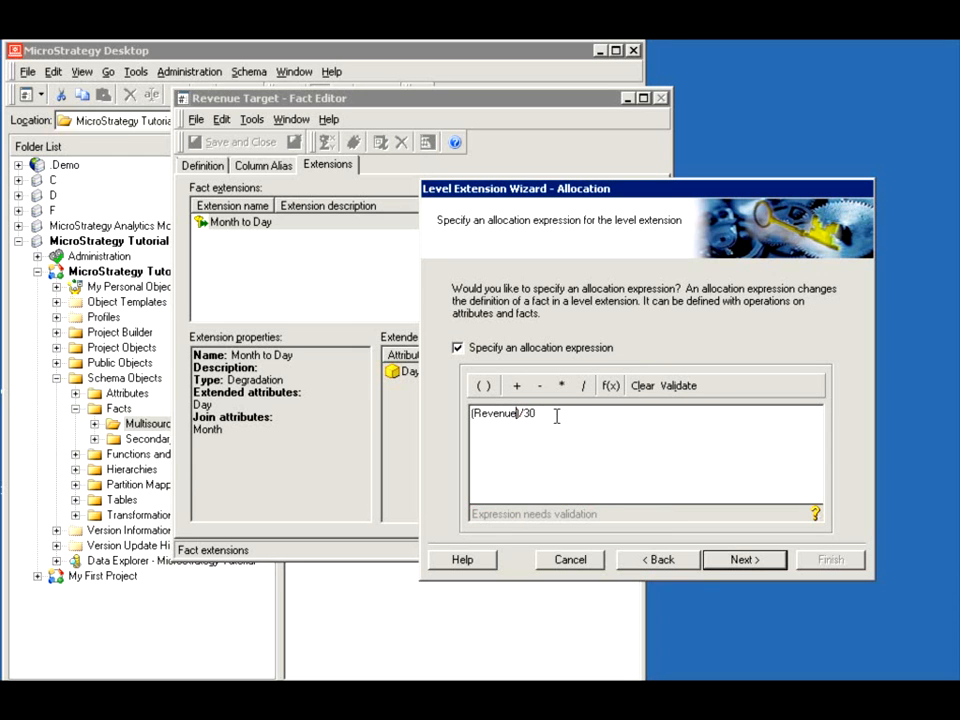
pyautogui.write('_Target')
pyautogui.click(680, 386)
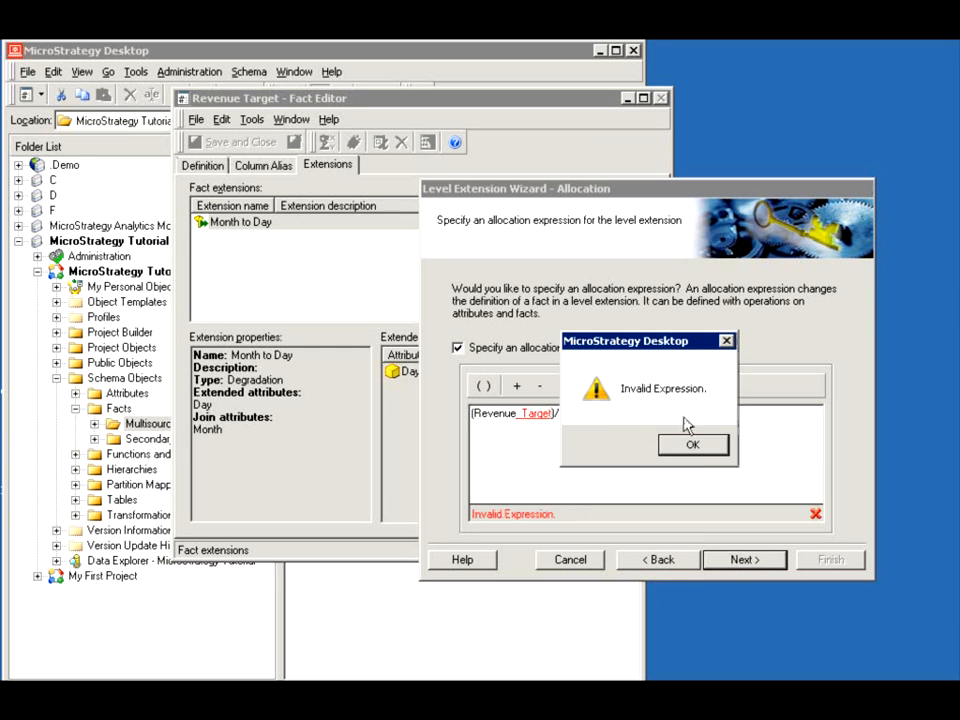
pyautogui.click(692, 445)
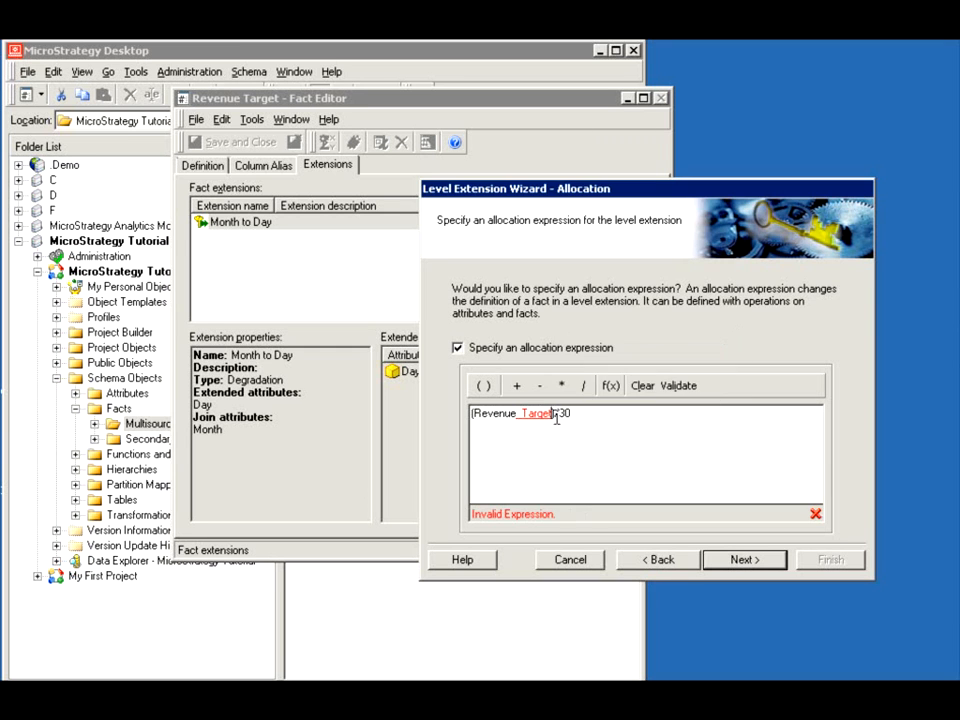
# Step: Replace the allocation expression with [Revenue Target]/30, validate it, and enclose the fact reference in parentheses
pyautogui.moveTo(554, 414); pyautogui.dragTo(473, 413)
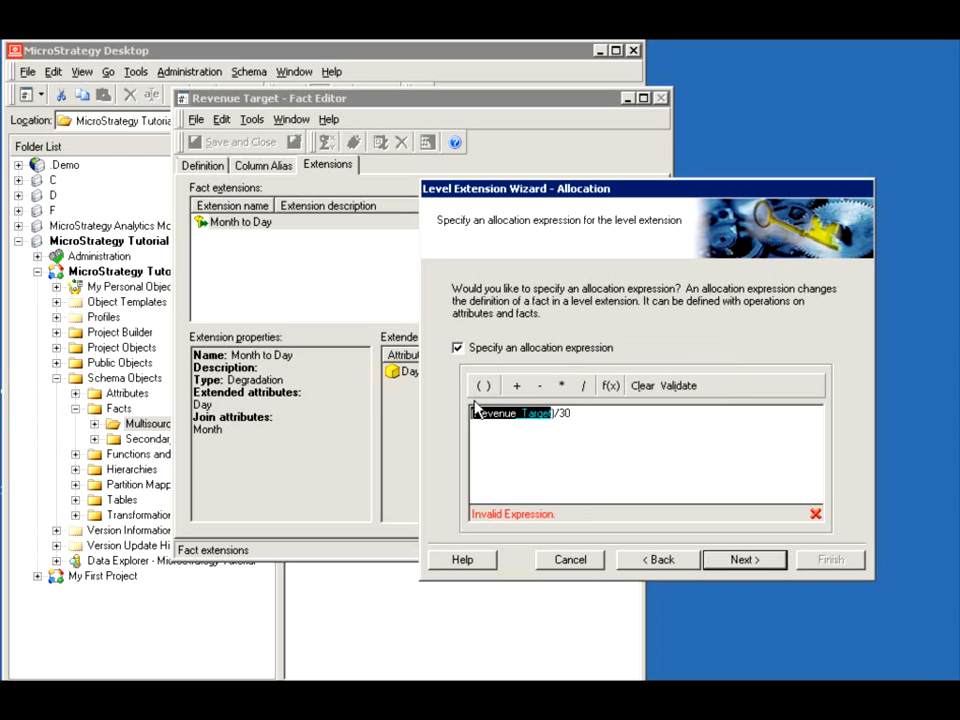
pyautogui.press('Delete')
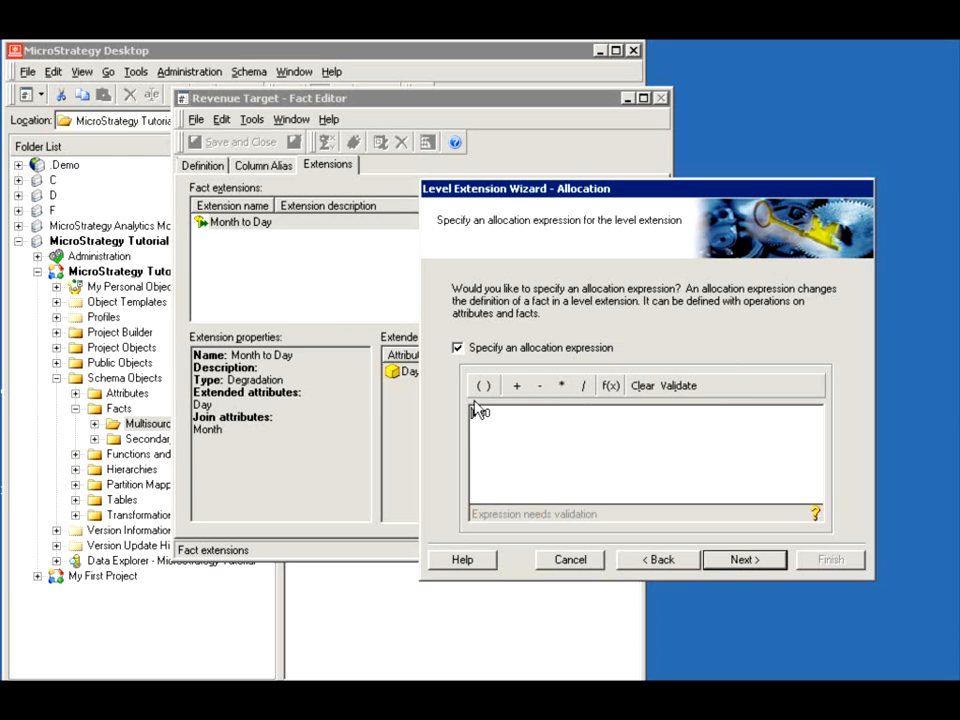
pyautogui.write('(')
pyautogui.write('[')
pyautogui.press('BackSpace')
pyautogui.write('[Revenue Target]/30')
pyautogui.click(678, 386)
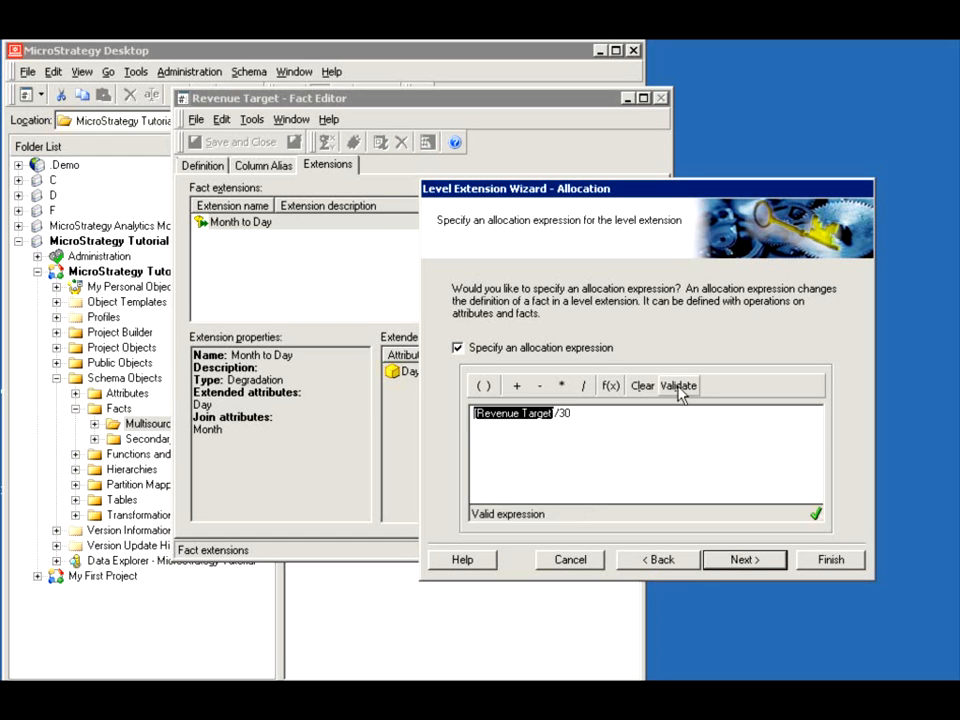
pyautogui.click(535, 414)
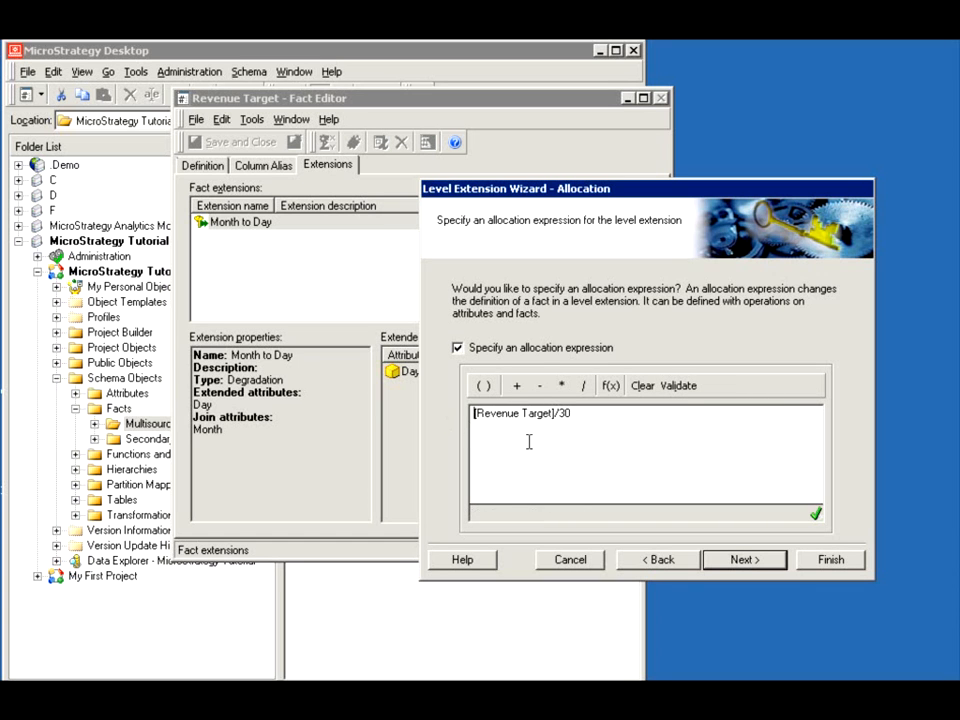
pyautogui.write('(')
pyautogui.click(556, 413)
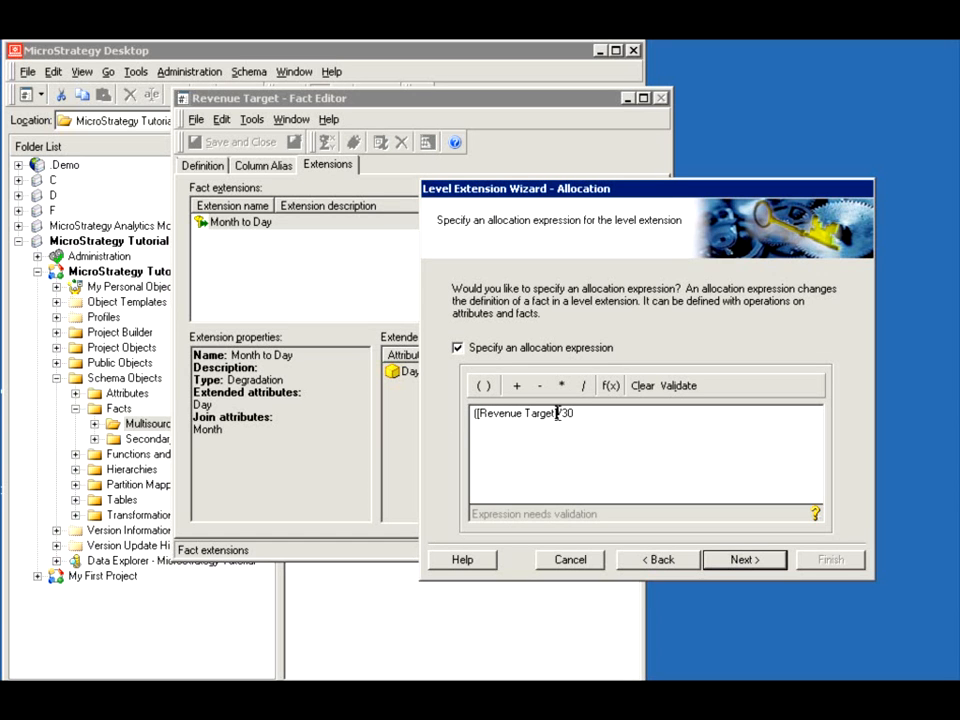
pyautogui.write(')')
# Step: Complete the Month to Day level extension, and save and close the Revenue Target fact
pyautogui.click(741, 560)
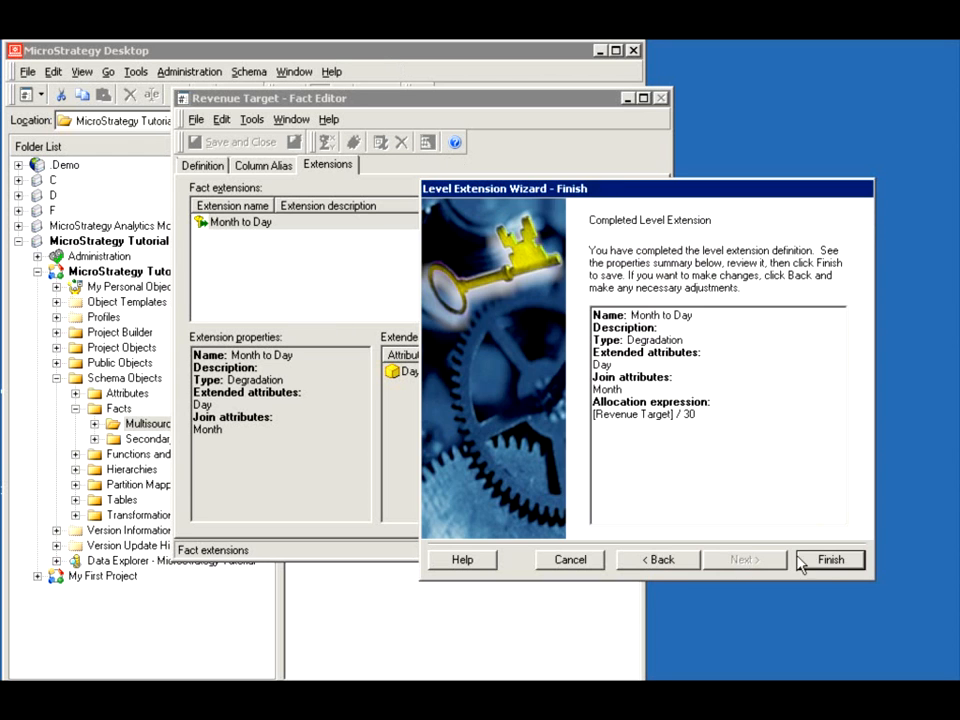
pyautogui.click(828, 561)
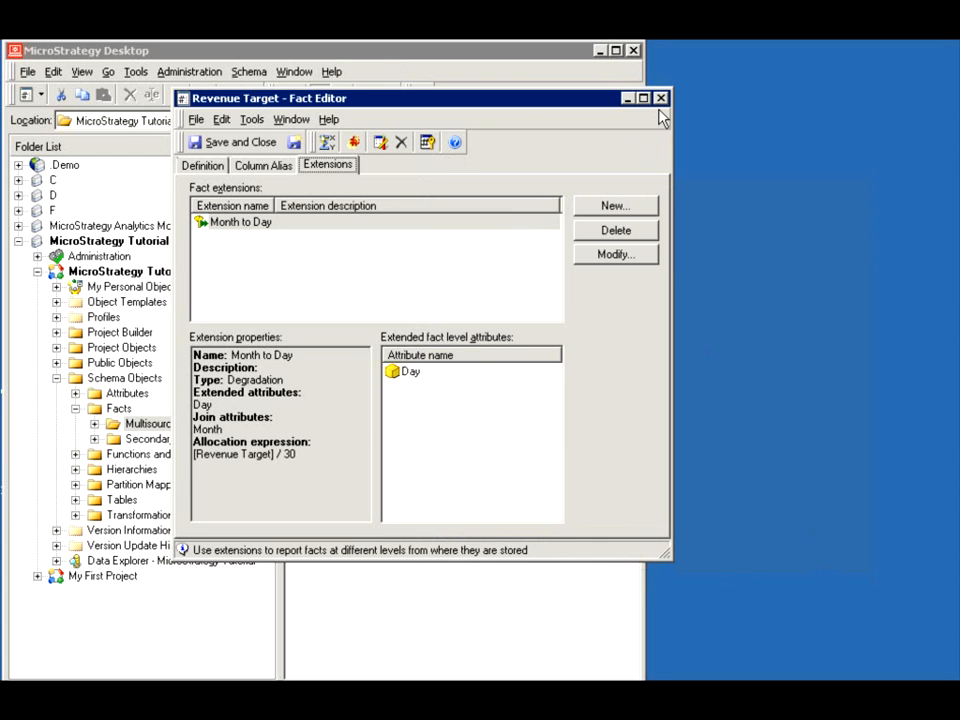
pyautogui.click(255, 142)
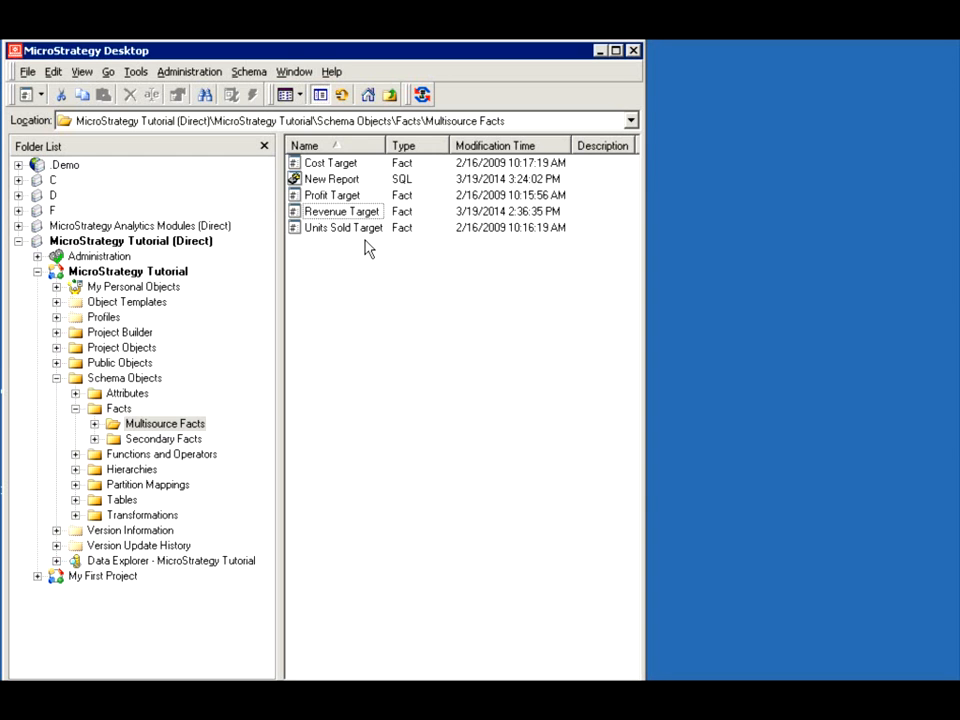
# Step: Update the project schema and open New Report from the Multisource Facts folder
pyautogui.click(422, 95)
pyautogui.click(600, 410)
pyautogui.click(555, 438)
pyautogui.click(647, 480)
pyautogui.click(318, 182)
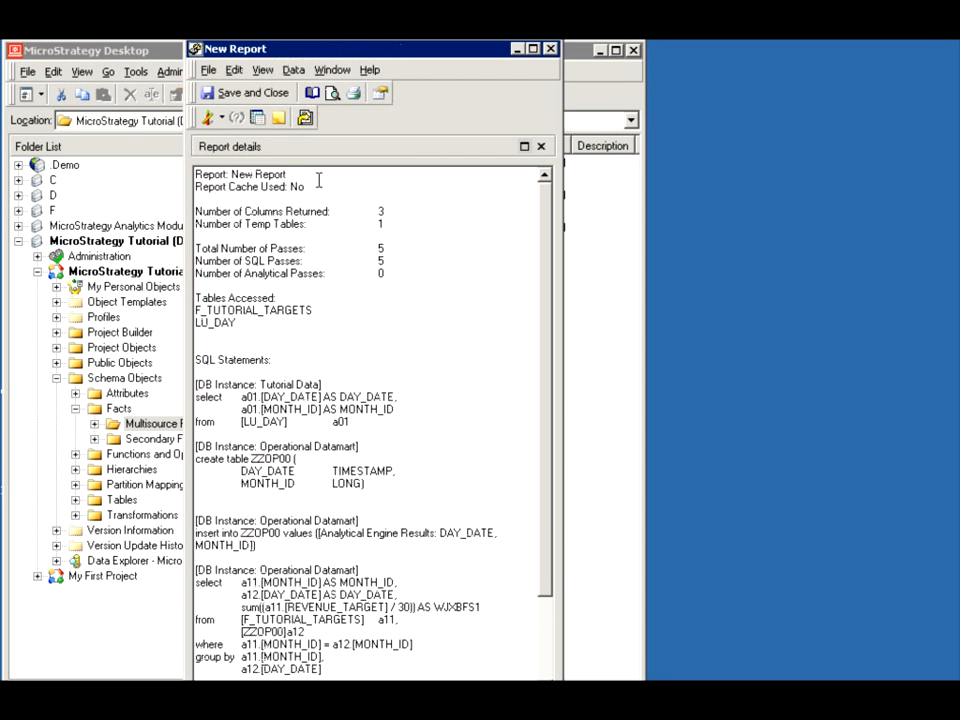
# Step: Compare the report's monthly and daily Revenue Target values in Grid View, restore Day to the grid, and close the report
pyautogui.click(221, 117)
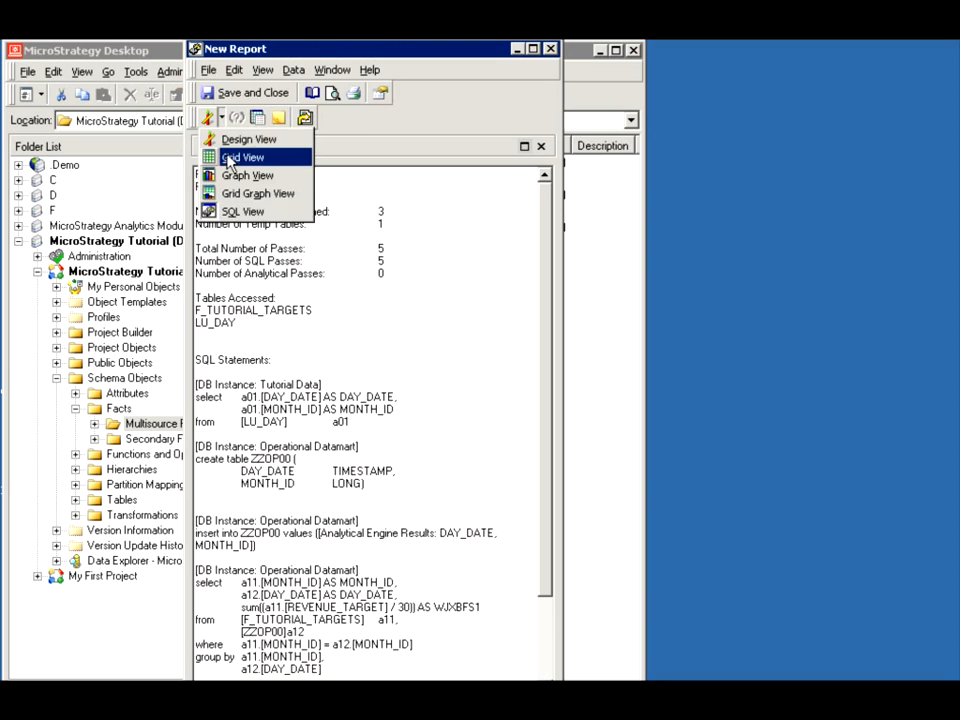
pyautogui.click(227, 155)
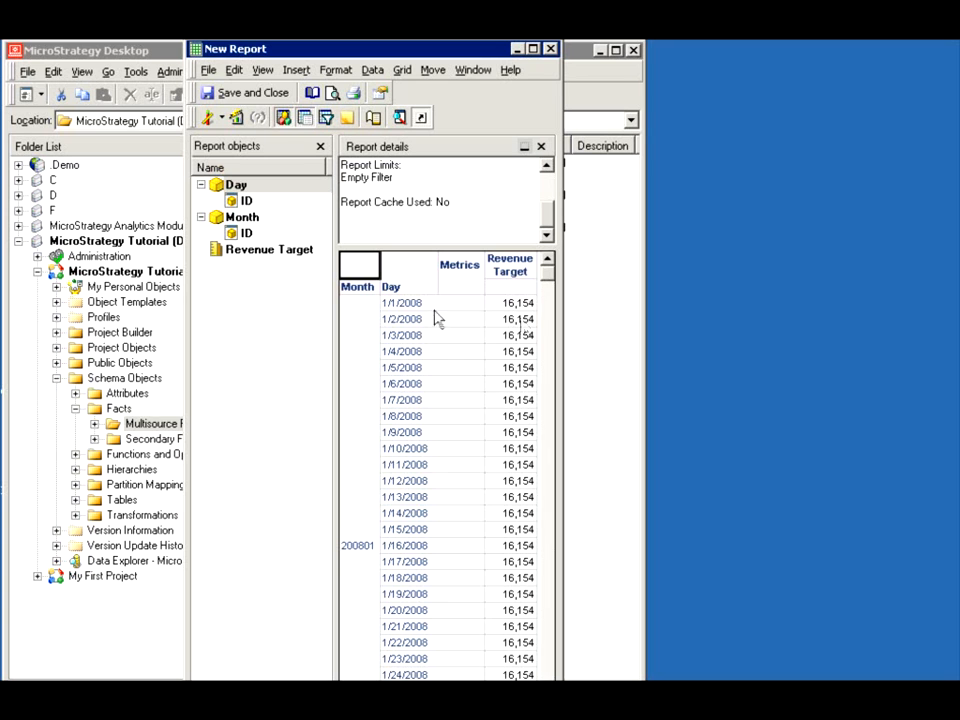
pyautogui.moveTo(308, 379); pyautogui.dragTo(291, 366)
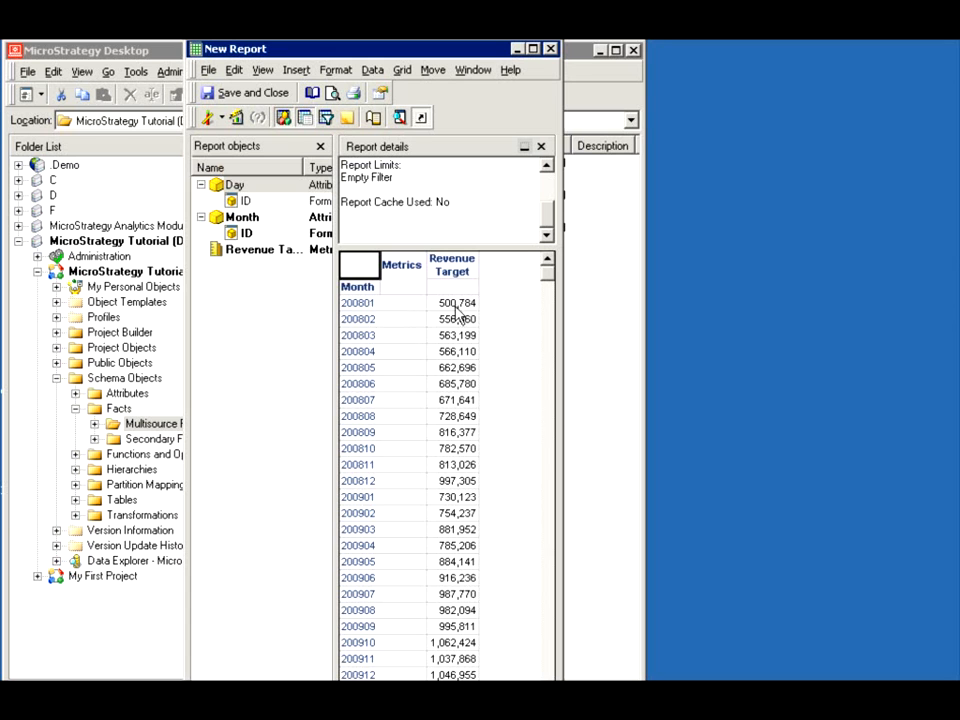
pyautogui.click(232, 186)
pyautogui.doubleClick(232, 185)
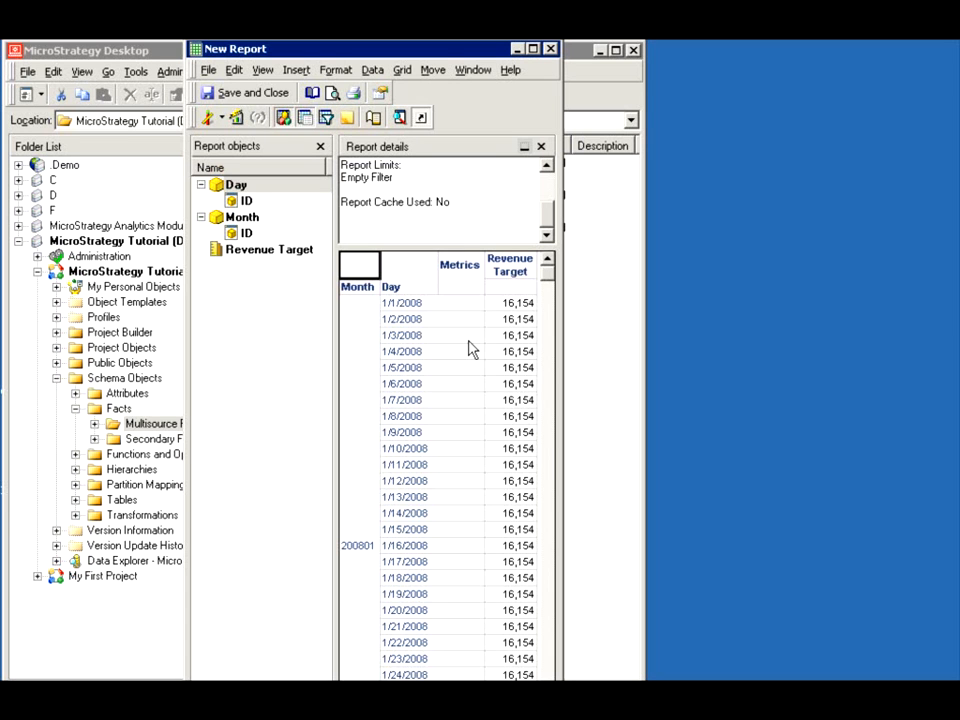
pyautogui.click(550, 49)
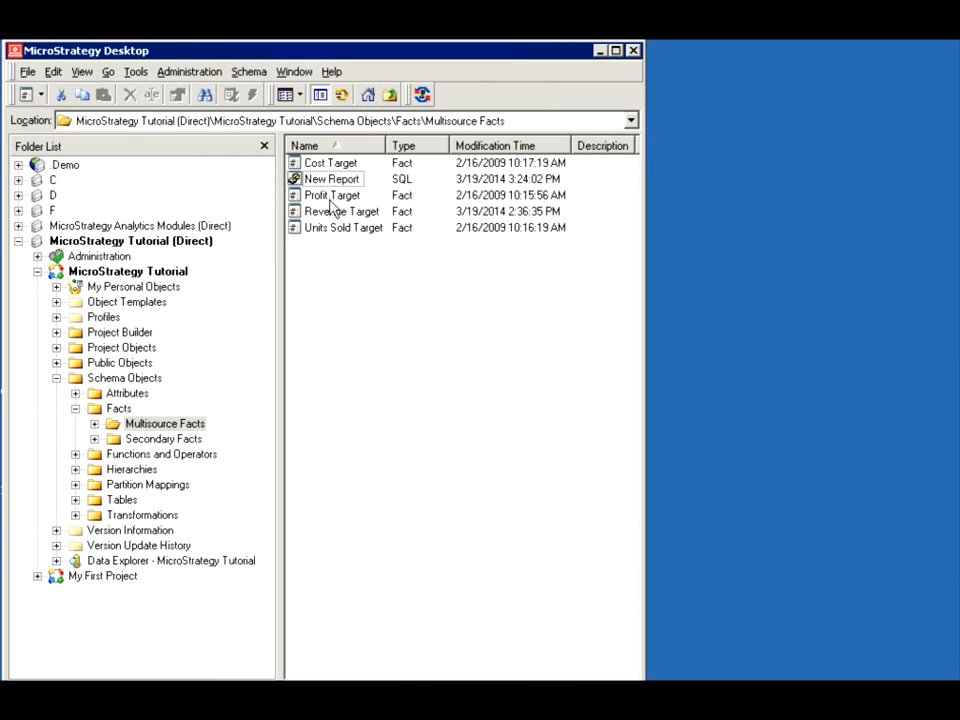
# Step: Open the Revenue Target fact and delete its Month to Day extension
pyautogui.doubleClick(330, 211)
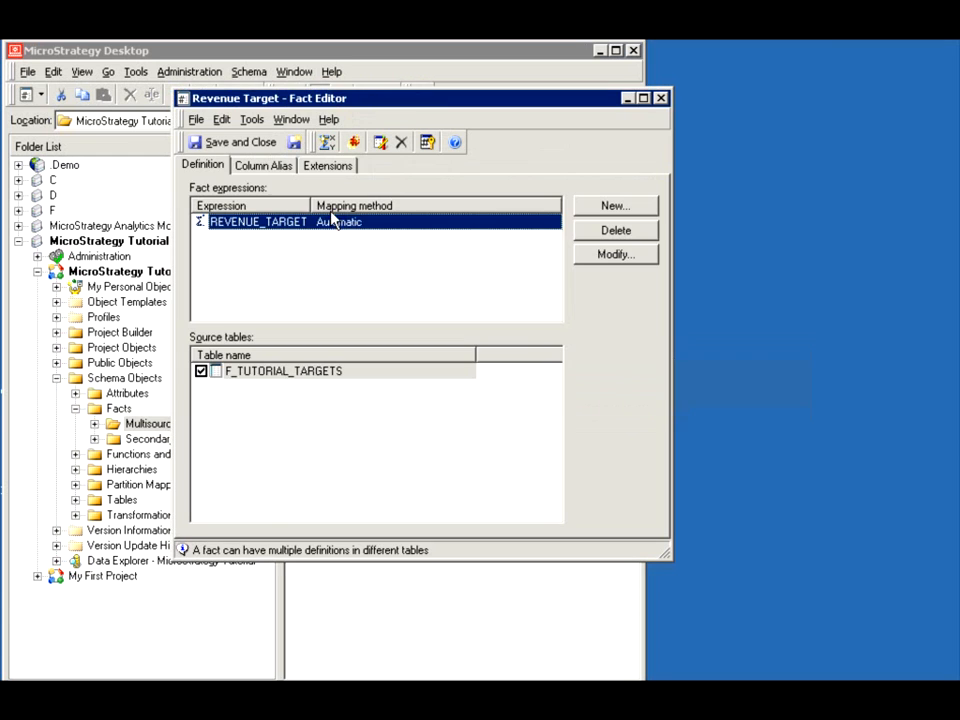
pyautogui.click(323, 165)
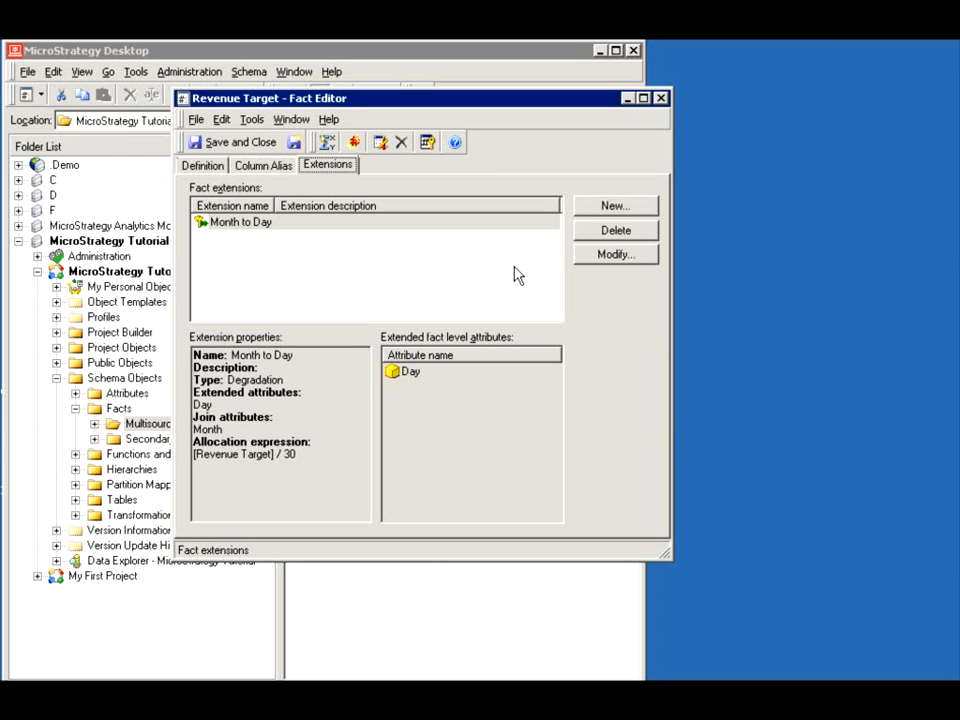
pyautogui.click(606, 231)
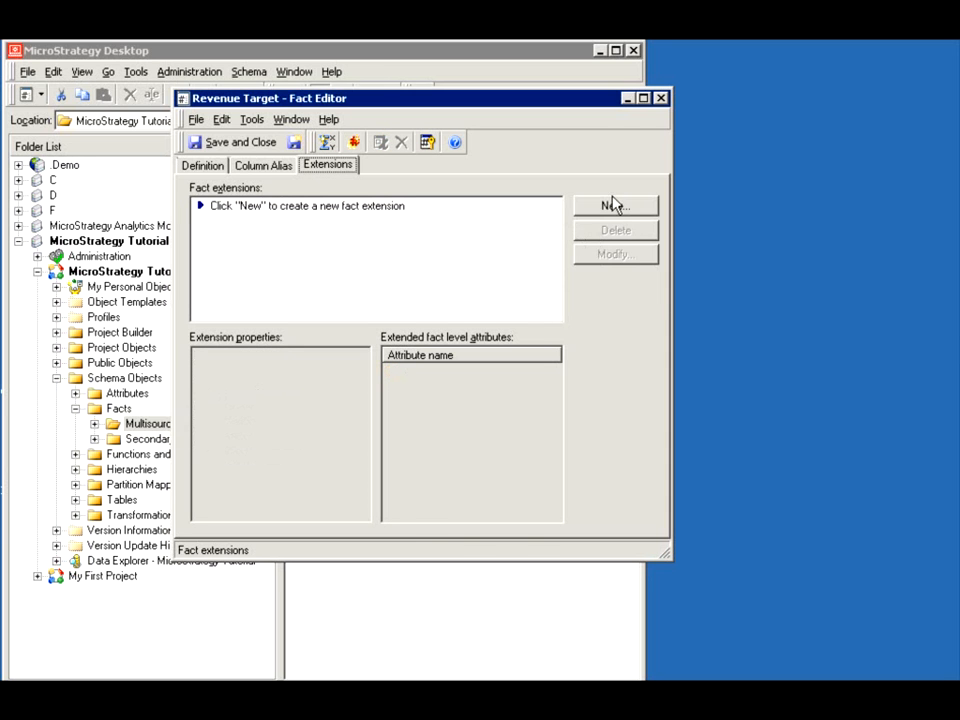
# Step: Start a new level extension named Month to Item that extends the fact entry level to the Item attribute
pyautogui.click(595, 205)
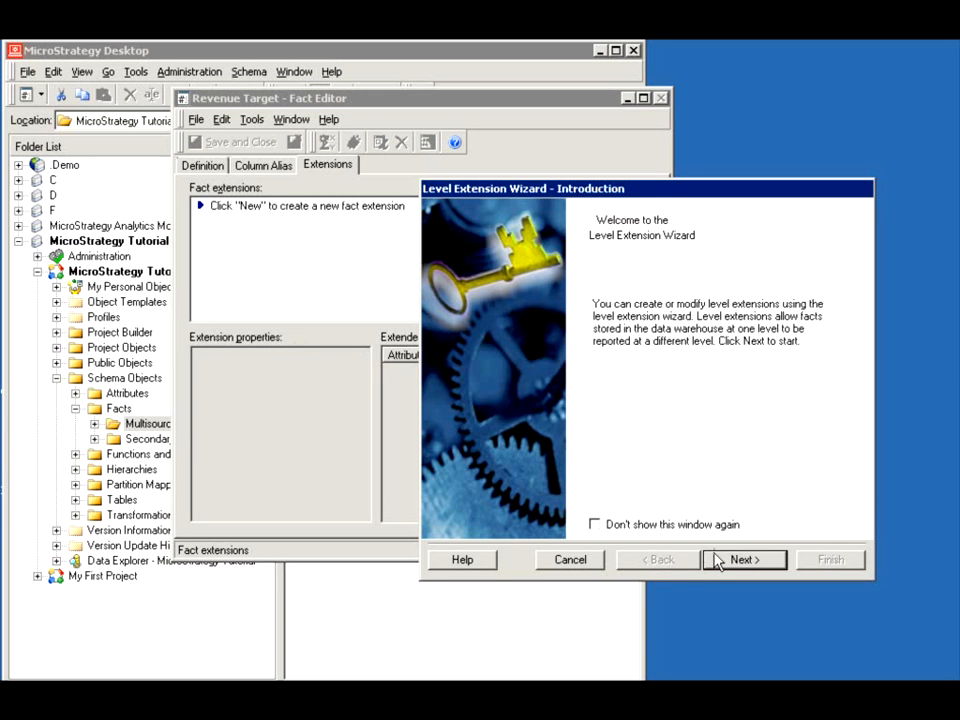
pyautogui.click(739, 559)
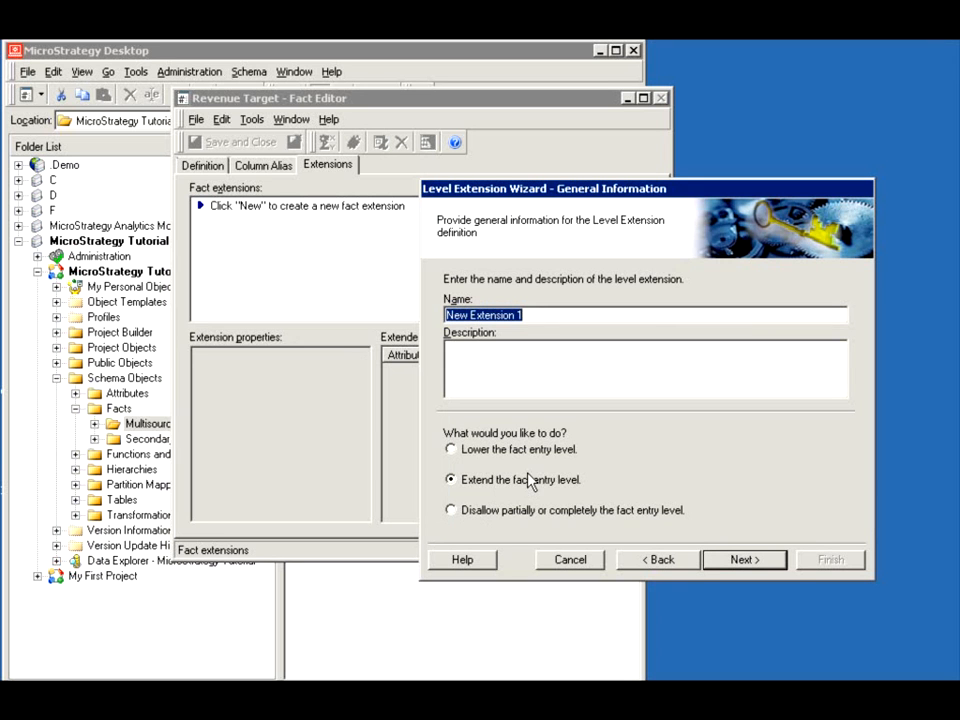
pyautogui.write('Month to Item')
pyautogui.click(740, 560)
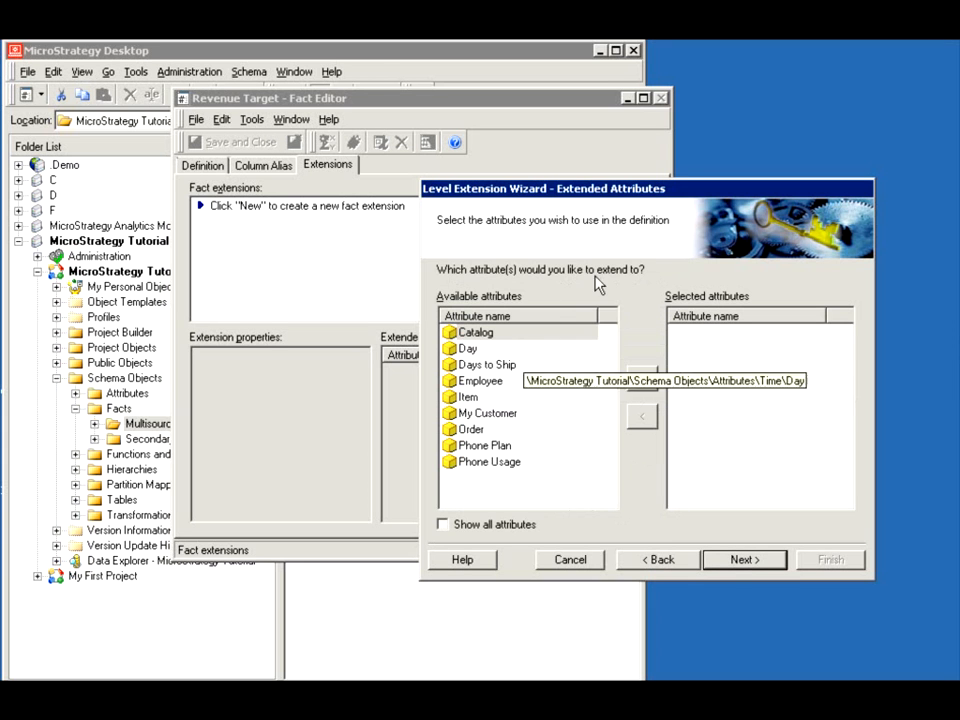
pyautogui.doubleClick(467, 397)
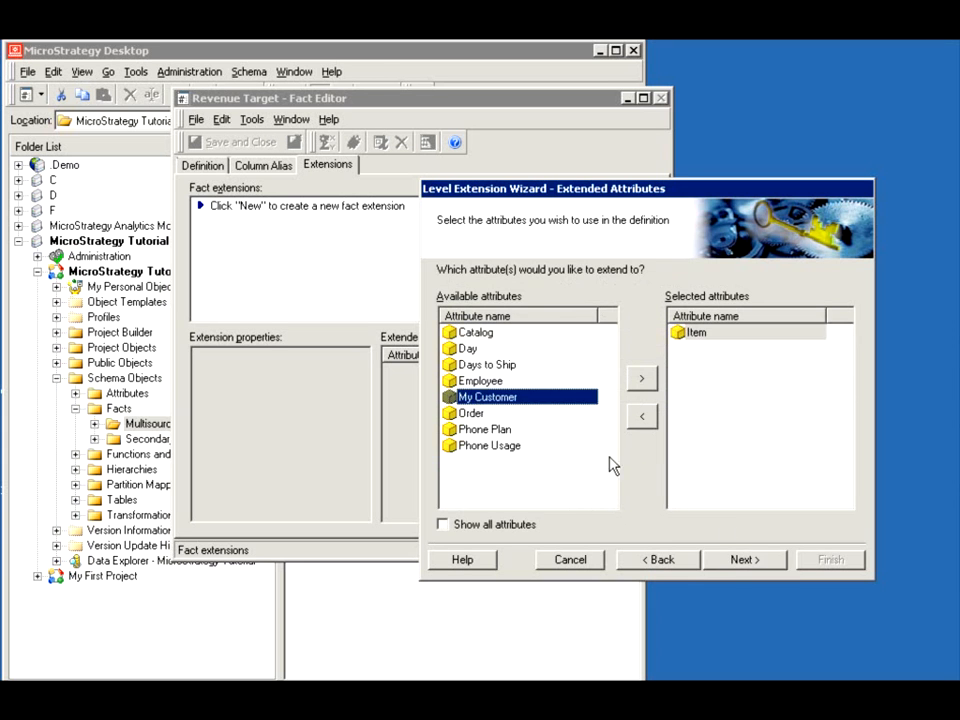
pyautogui.click(743, 560)
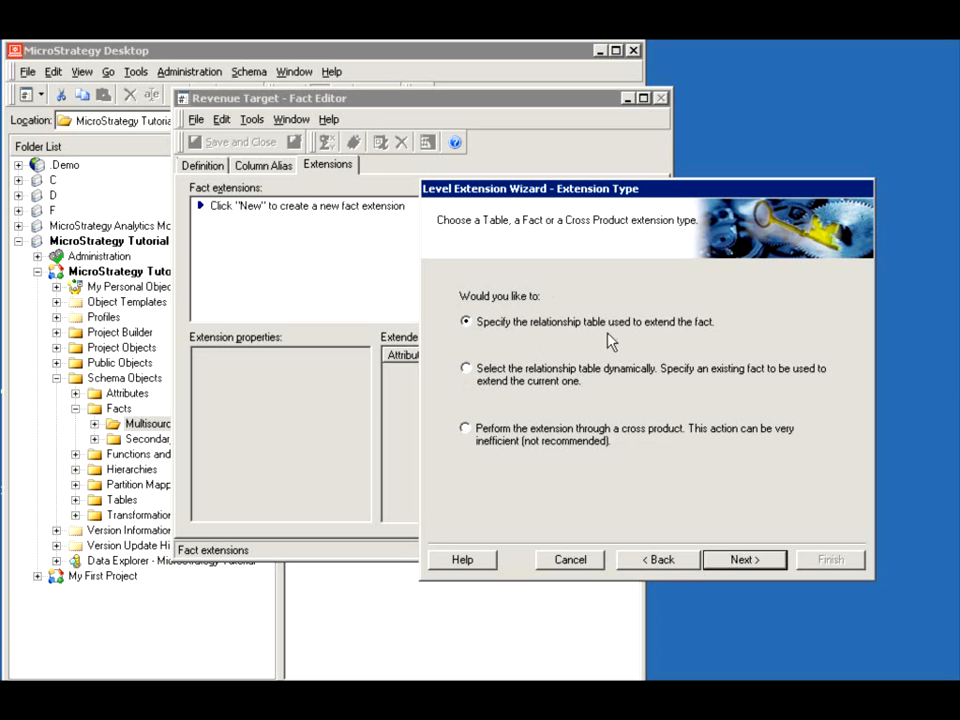
# Step: Specify ITEM_MNTH_SLS as the relationship table used to extend the fact
pyautogui.click(745, 561)
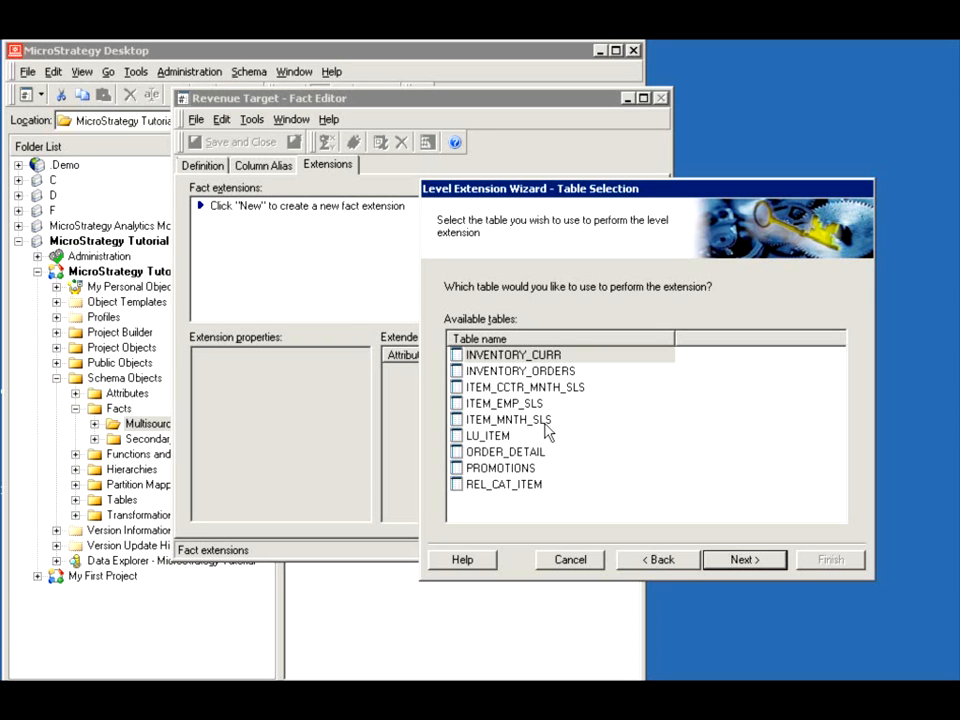
pyautogui.click(490, 419)
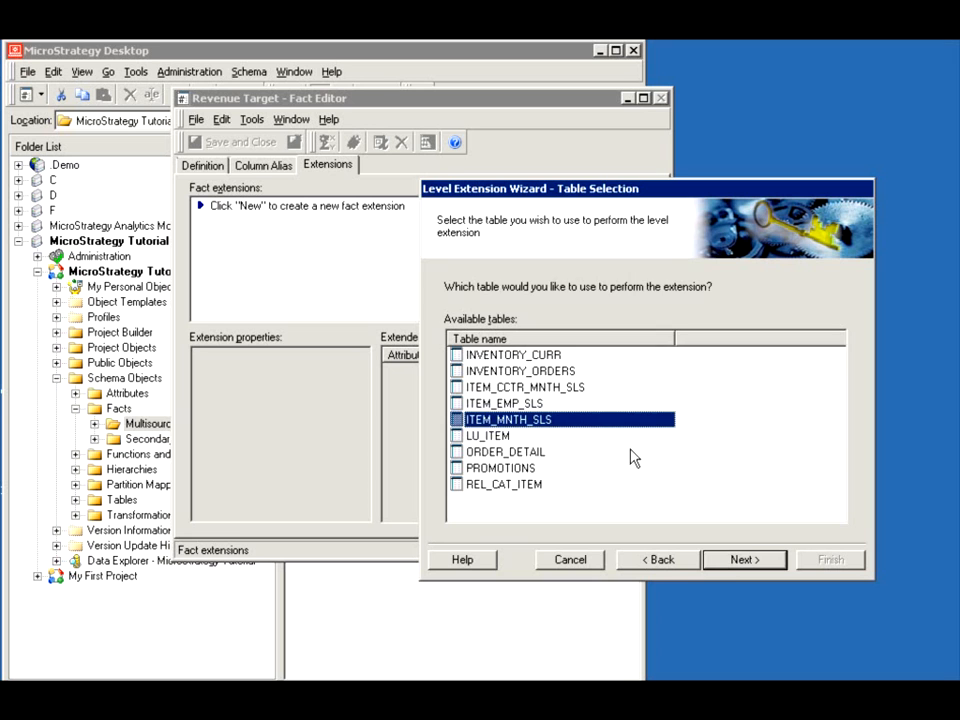
pyautogui.click(734, 561)
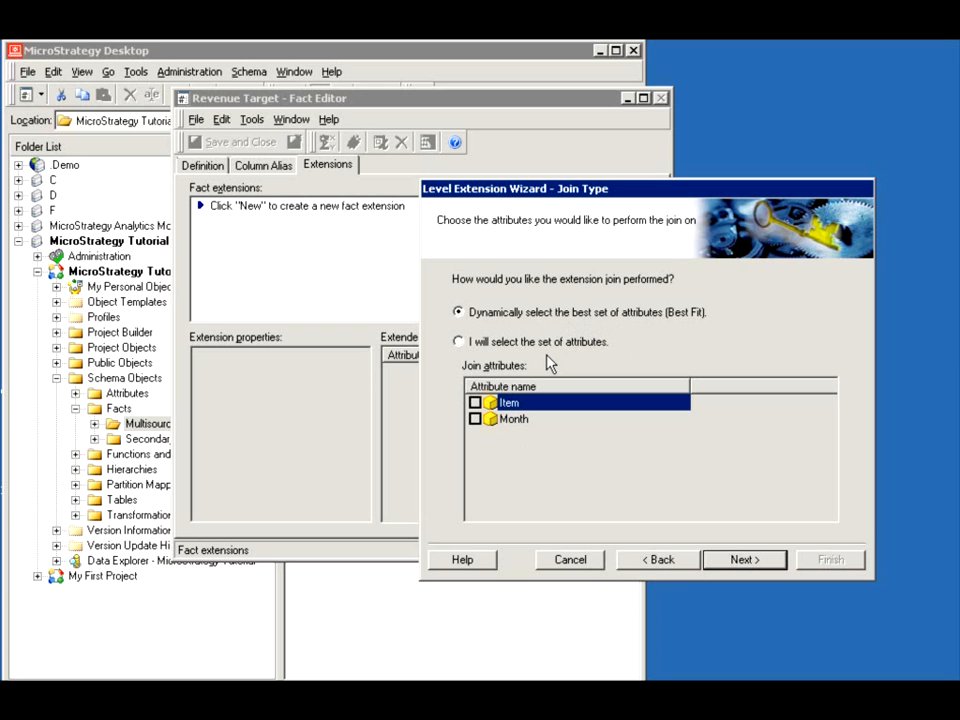
# Step: Choose the join attributes manually and include both Item and Month
pyautogui.click(501, 342)
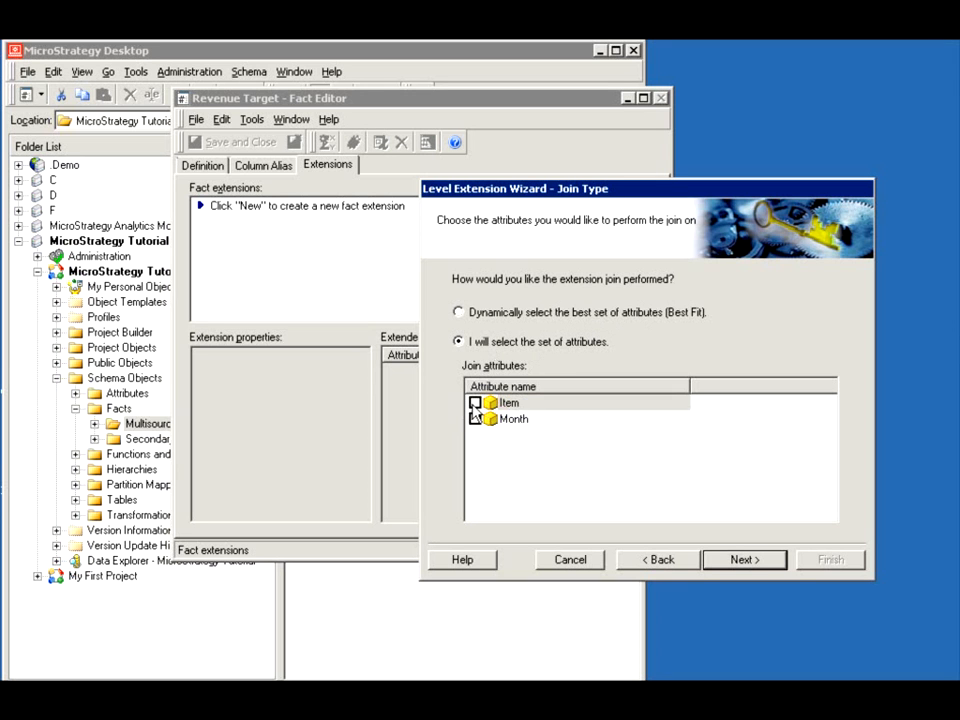
pyautogui.click(475, 403)
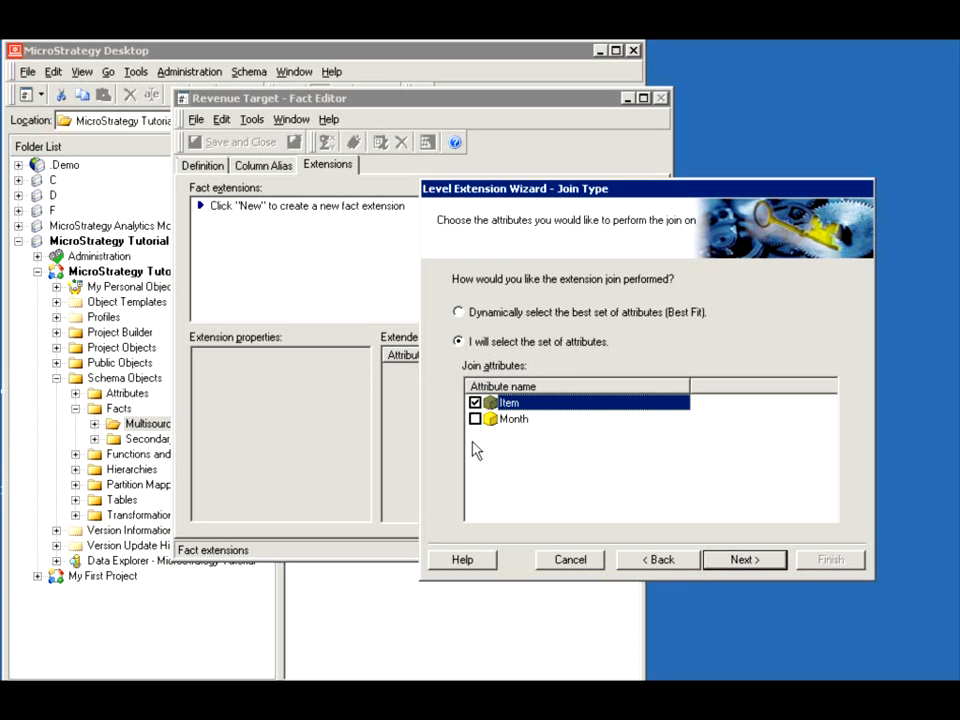
pyautogui.click(475, 419)
pyautogui.click(475, 418)
pyautogui.click(475, 403)
pyautogui.click(475, 418)
pyautogui.click(475, 403)
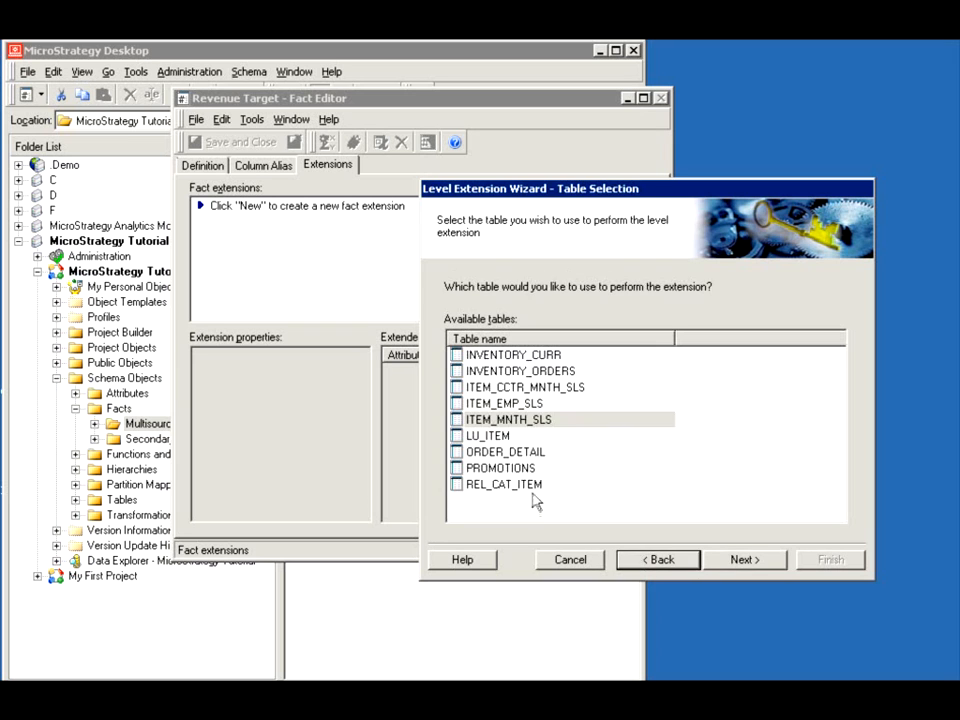
# Step: Review the ITEM_MNTH_SLS table selection and the join direction settings for Item and Month, and return to the join type
pyautogui.click(500, 420)
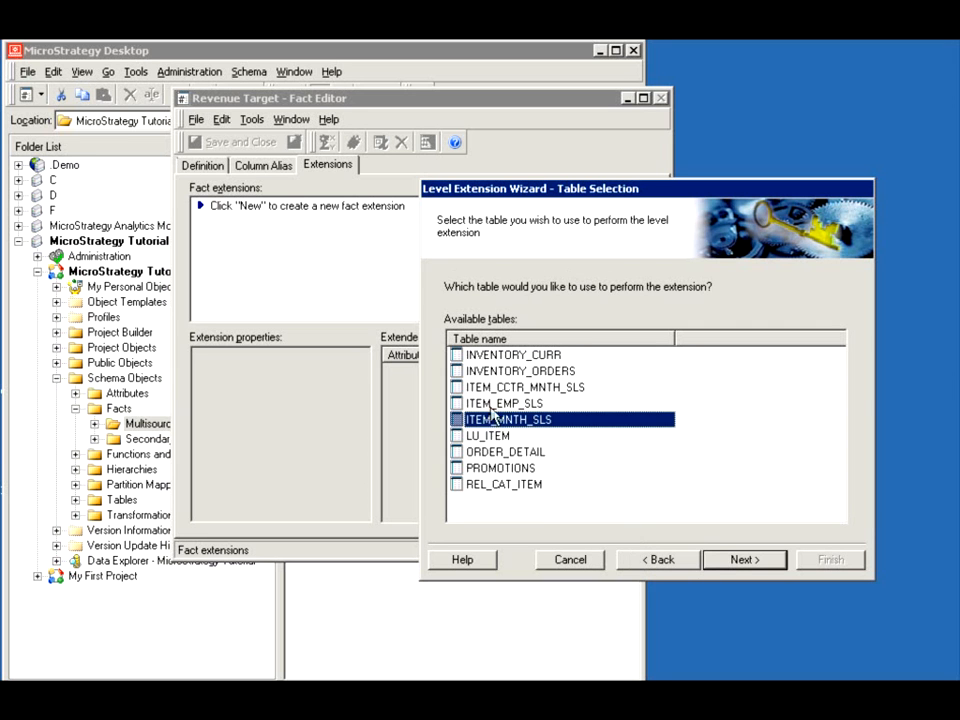
pyautogui.click(746, 561)
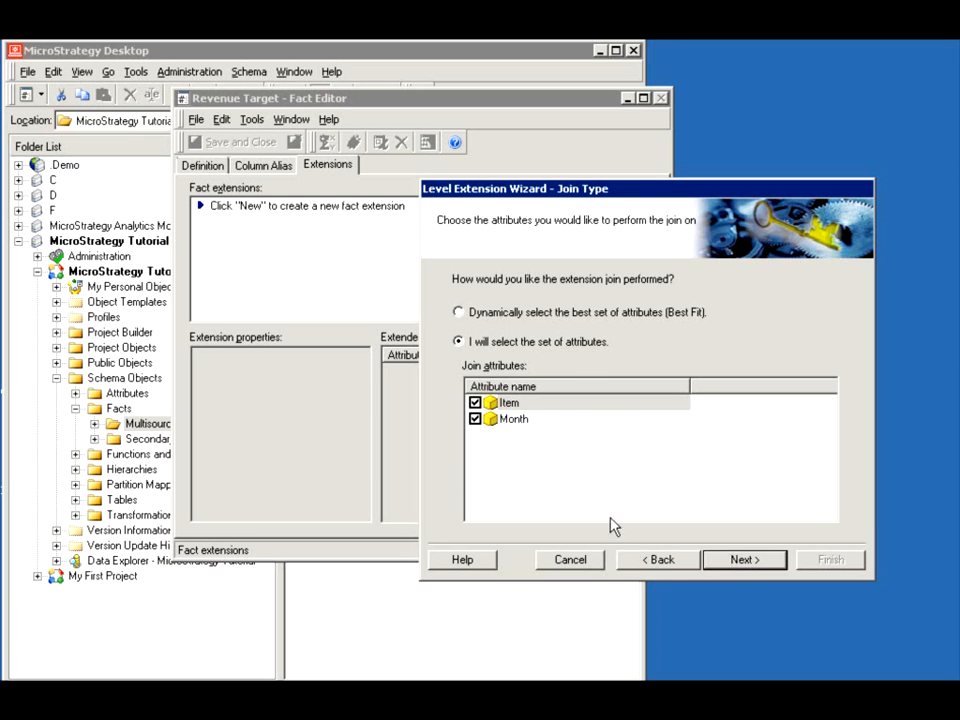
pyautogui.click(663, 560)
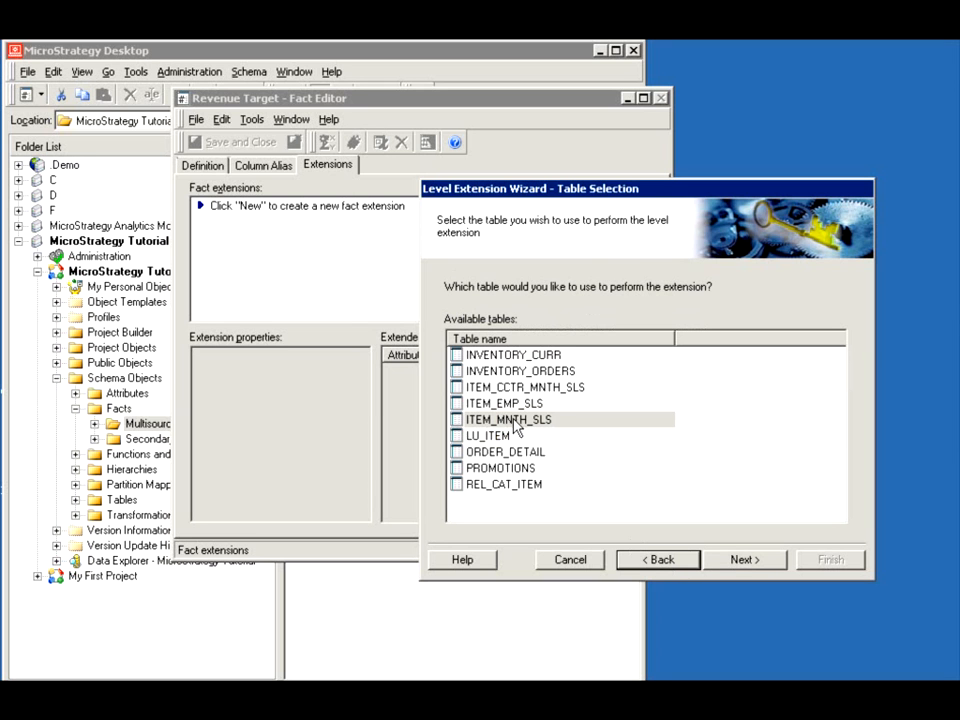
pyautogui.click(459, 421)
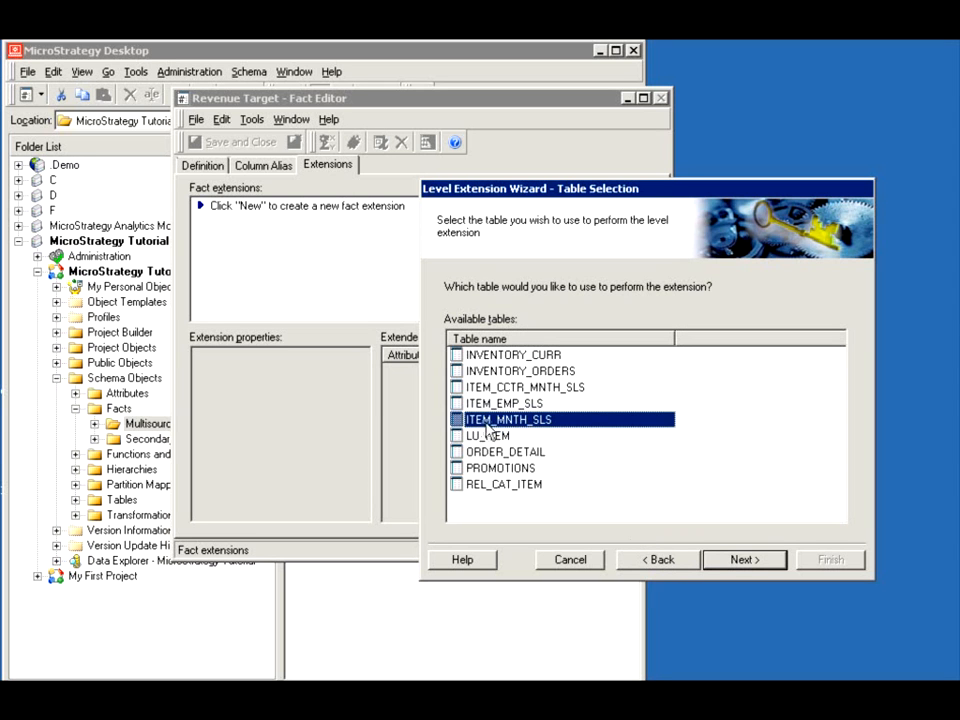
pyautogui.click(744, 559)
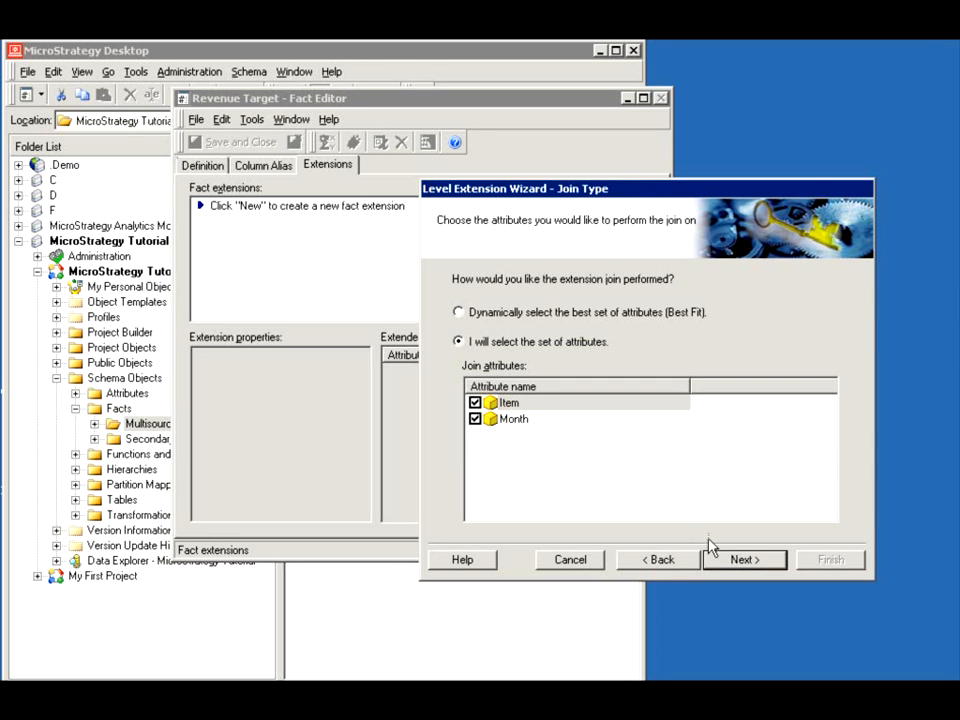
pyautogui.click(744, 561)
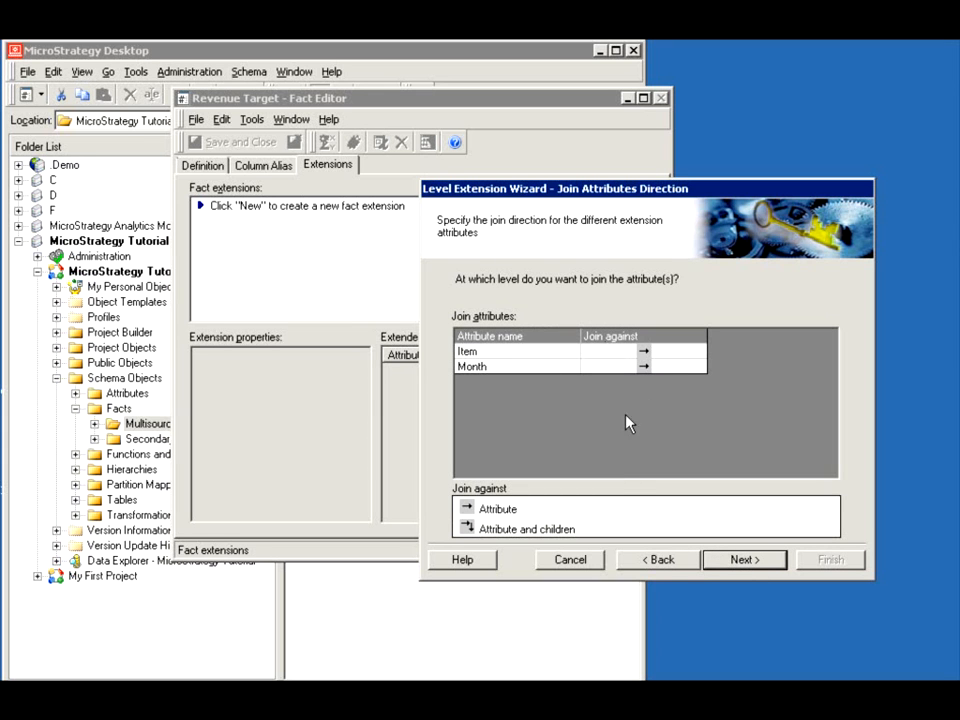
pyautogui.click(660, 561)
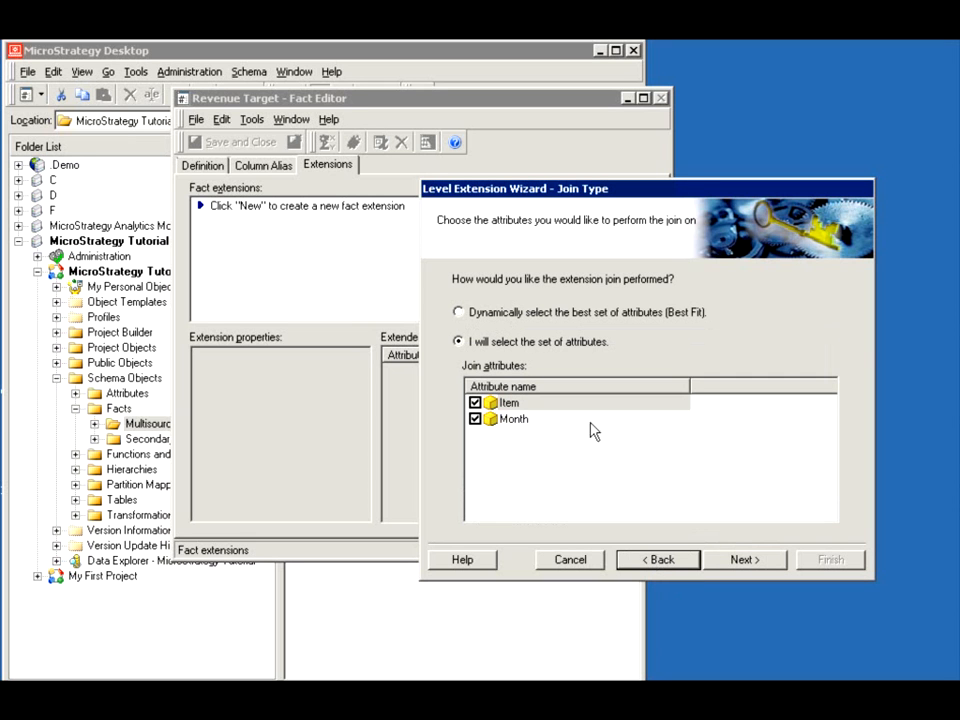
# Step: Complete the Month to Item extension with the best-fit join and no allocation expression, and save and close the Revenue Target fact
pyautogui.click(458, 312)
pyautogui.click(742, 562)
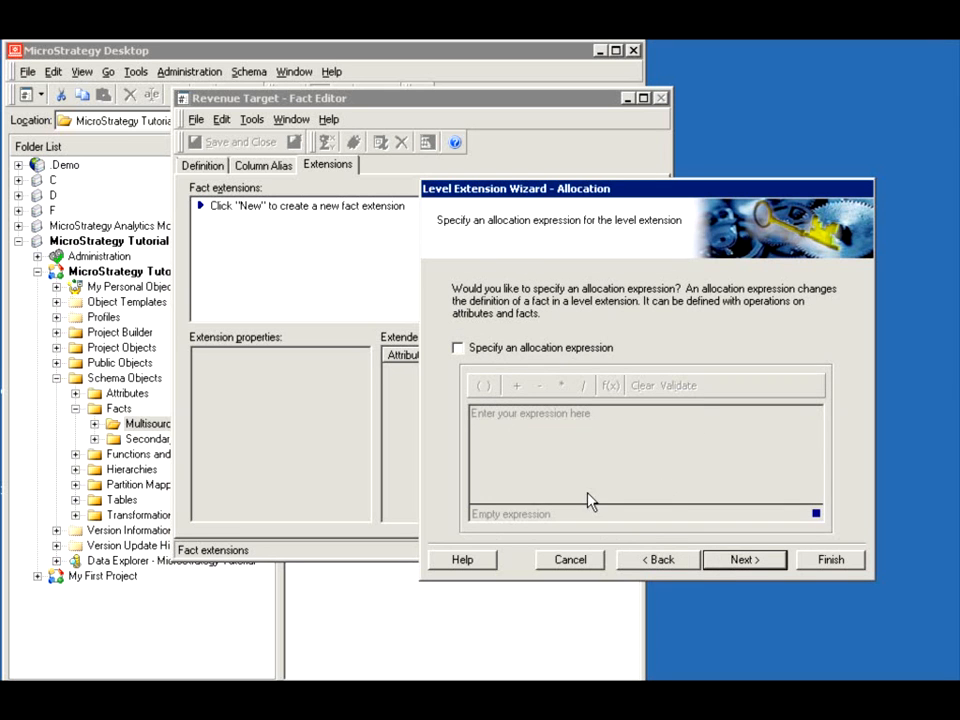
pyautogui.click(731, 559)
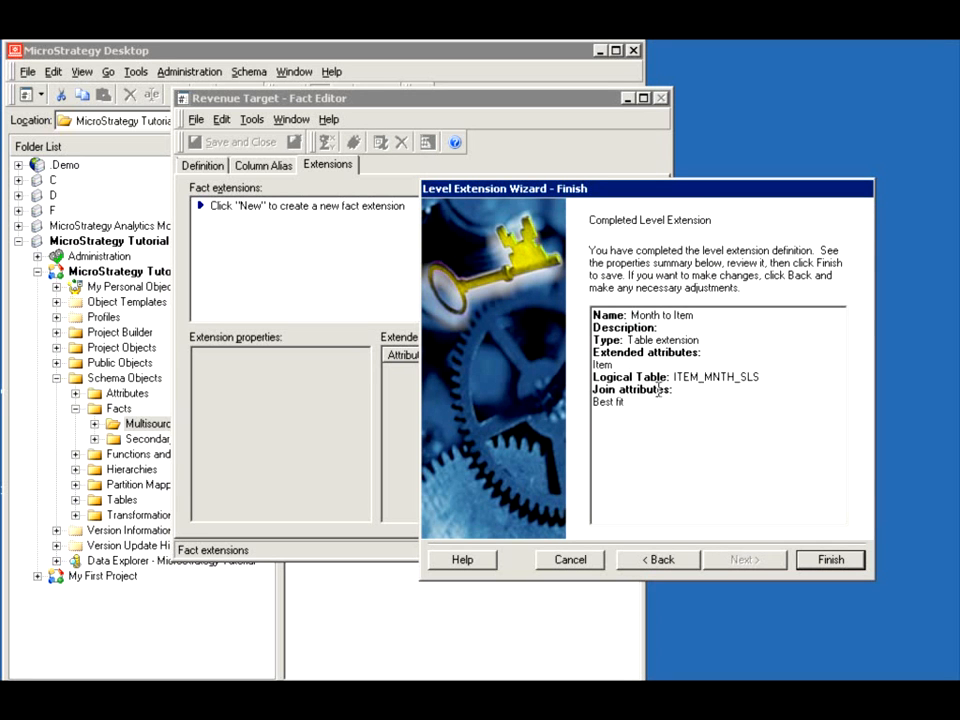
pyautogui.click(823, 568)
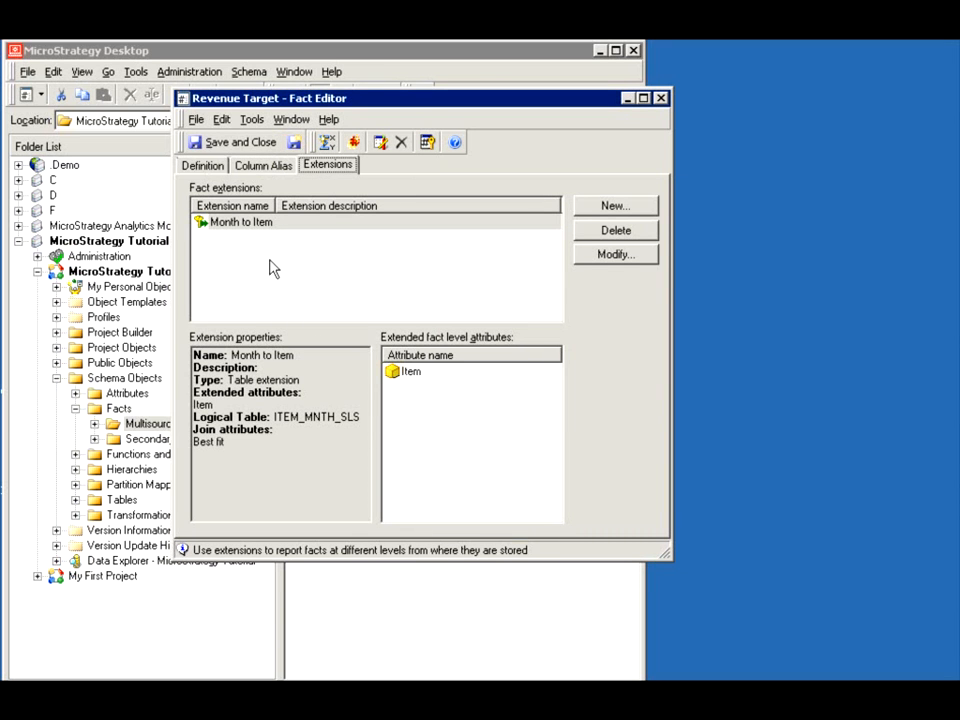
pyautogui.click(230, 142)
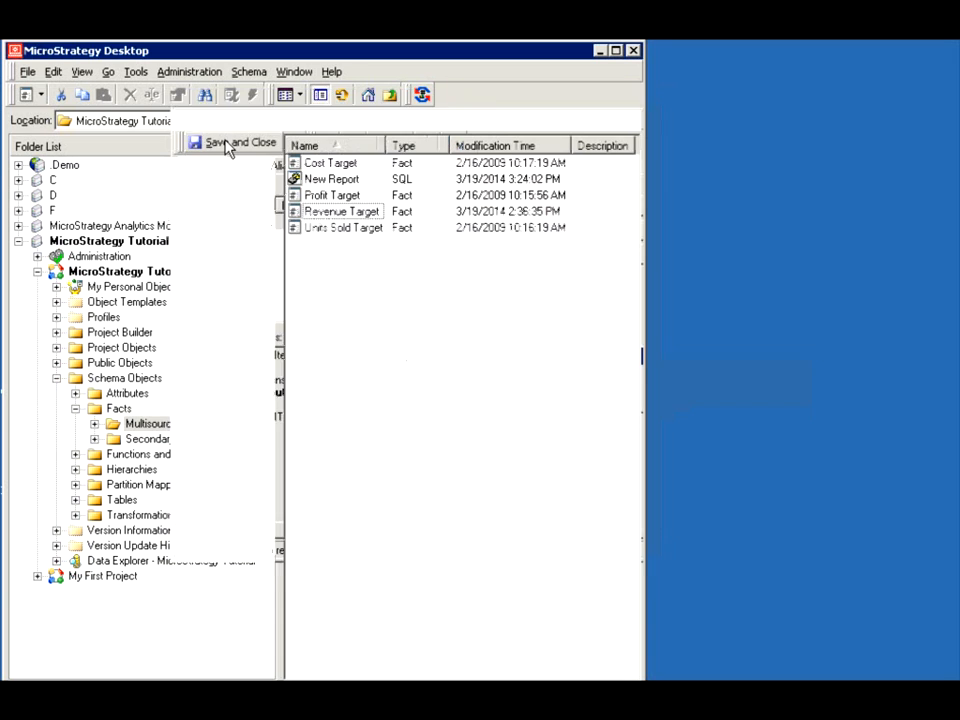
pyautogui.rightClick(328, 183)
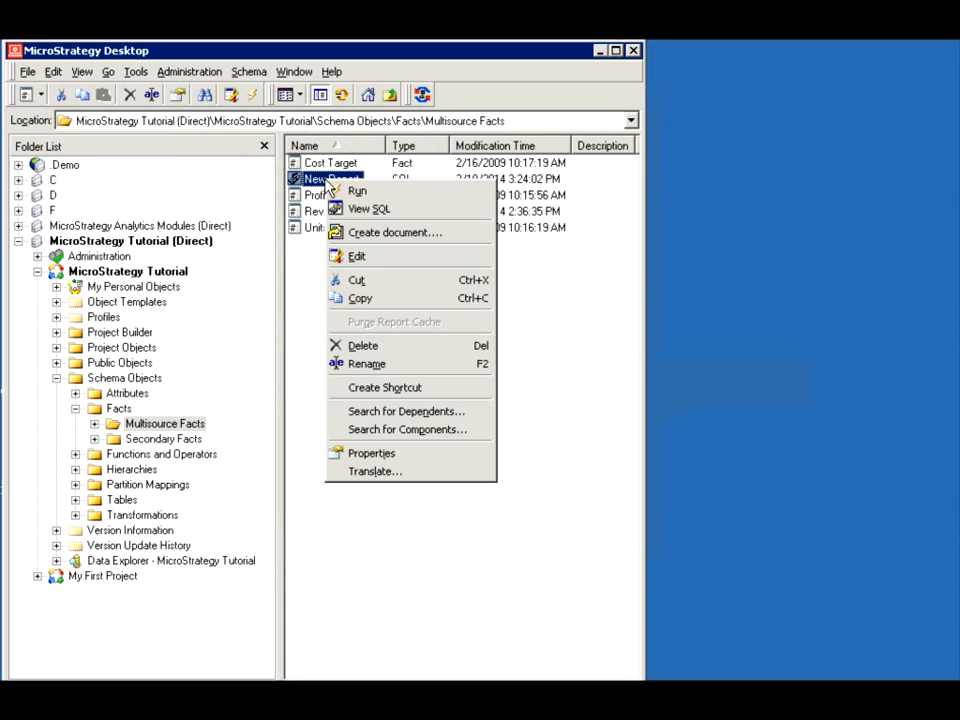
pyautogui.click(358, 257)
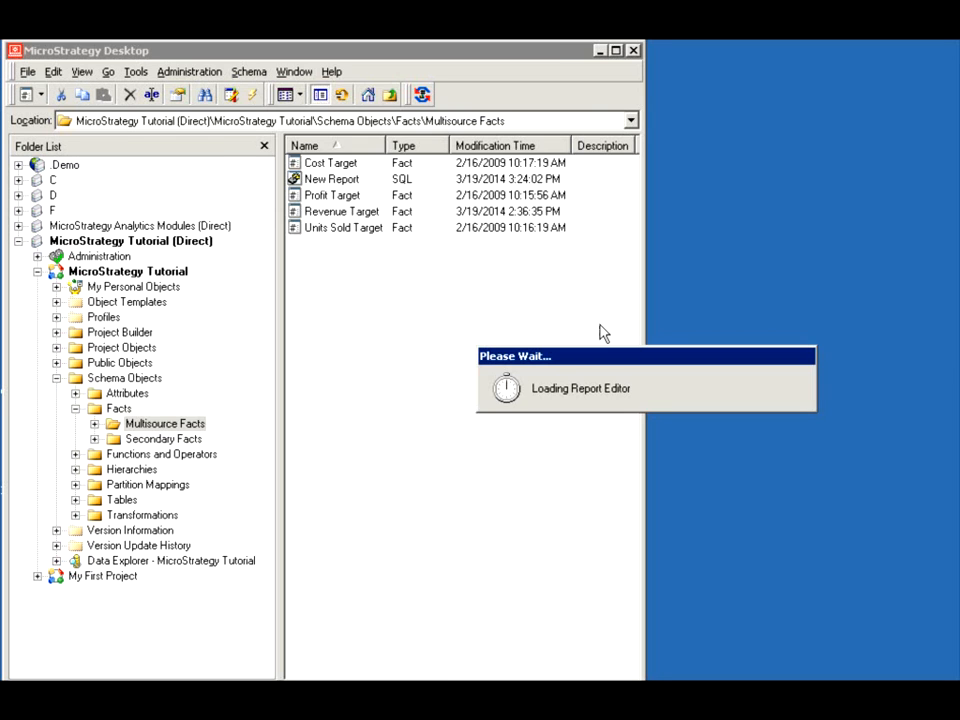
pyautogui.click(551, 49)
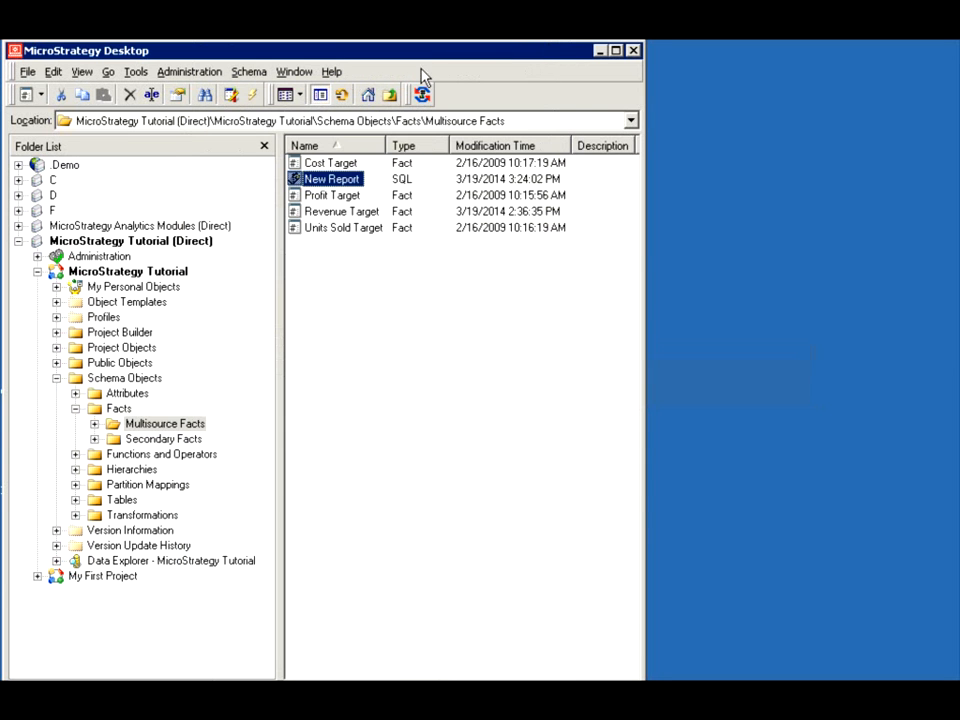
# Step: Update the project schema to apply the changed Revenue Target fact
pyautogui.click(423, 95)
pyautogui.click(535, 441)
pyautogui.click(619, 480)
# Step: Remove the Day attribute from New Report and view the SQL generated for Month and Revenue Target
pyautogui.rightClick(332, 183)
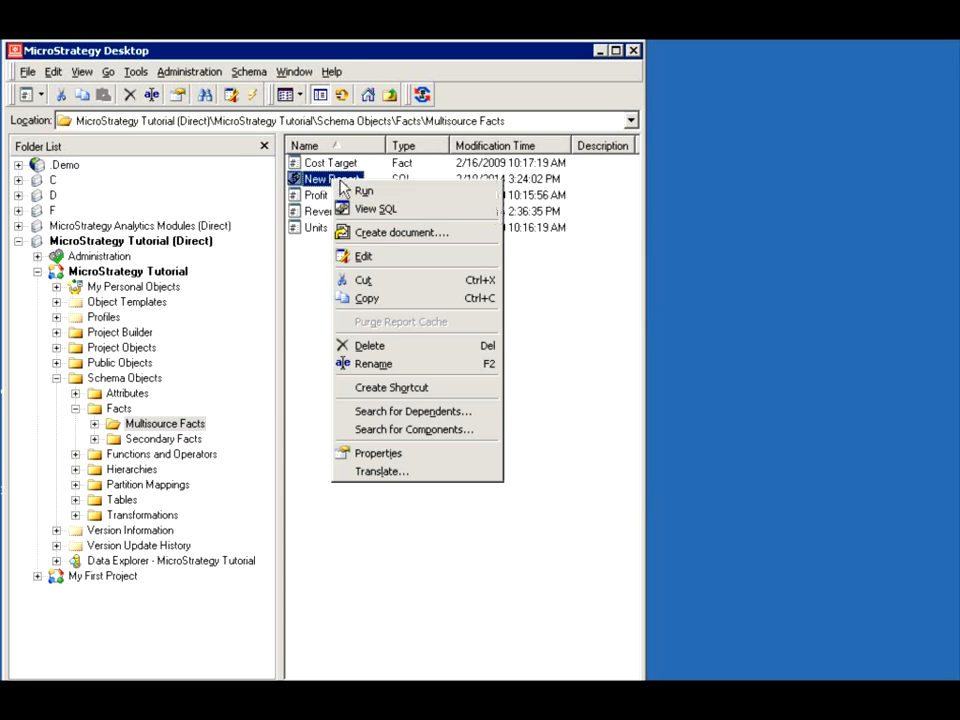
pyautogui.click(368, 260)
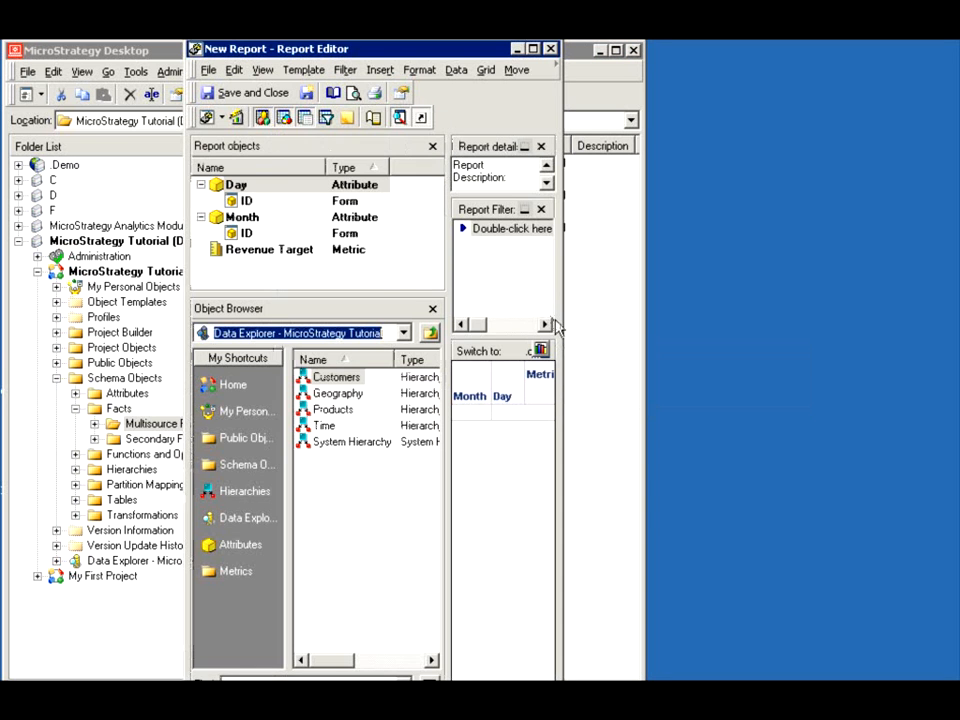
pyautogui.press('Delete')
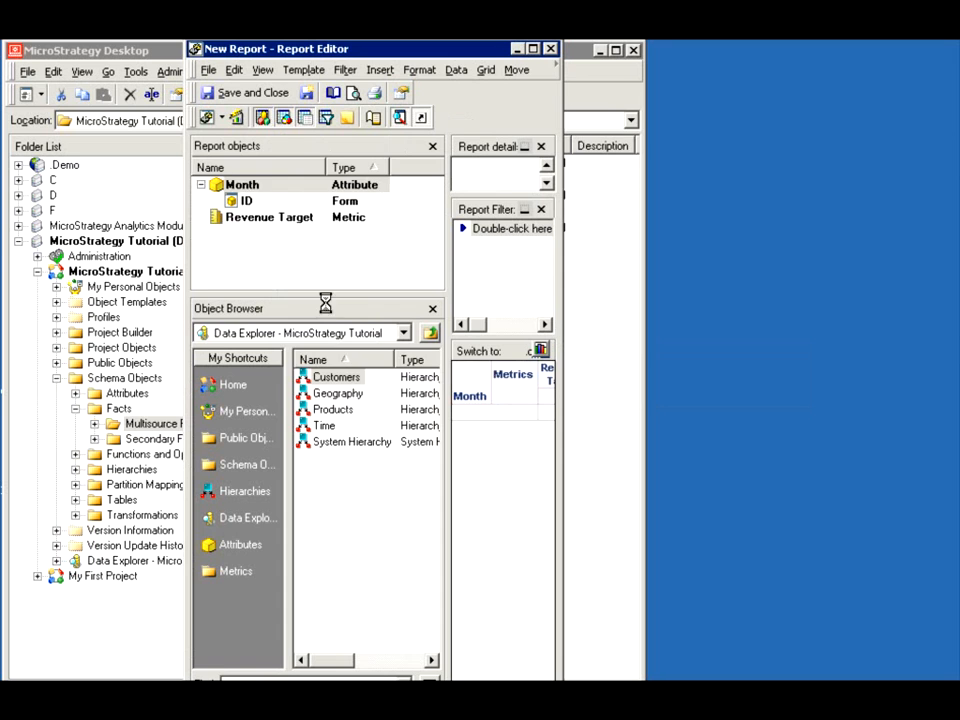
pyautogui.click(207, 118)
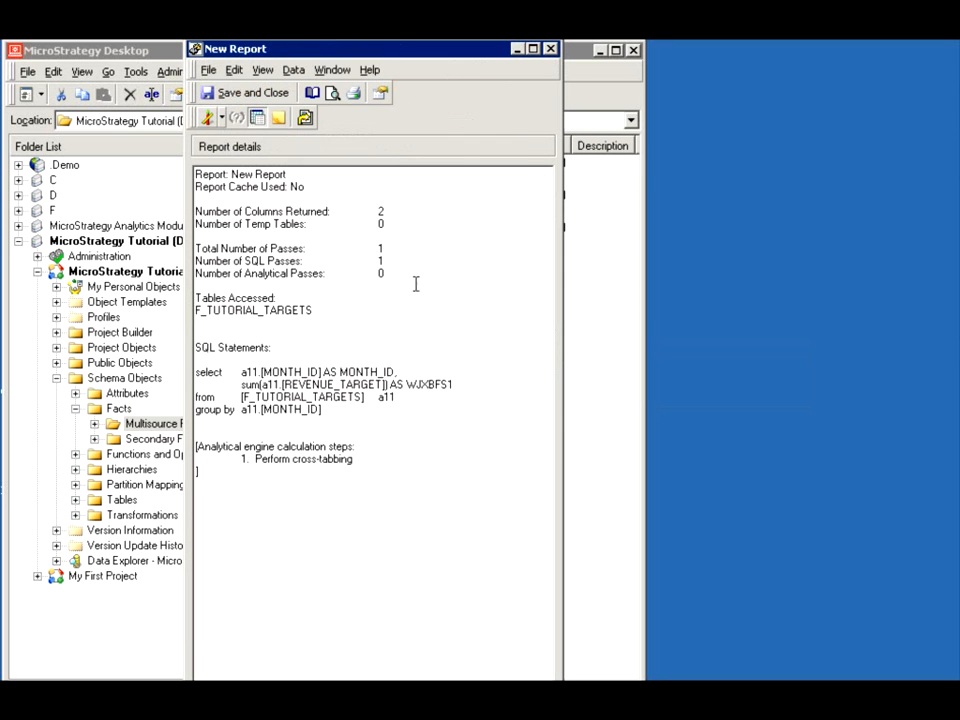
# Step: Return to the report design and add the Item attribute from the Products attribute folder
pyautogui.click(208, 116)
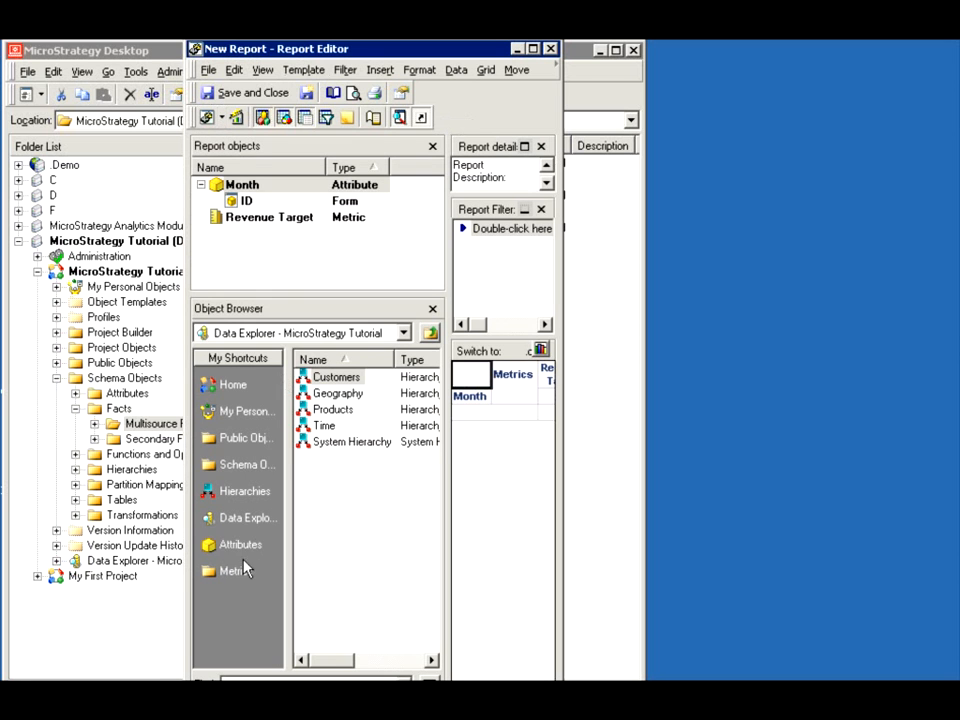
pyautogui.click(228, 544)
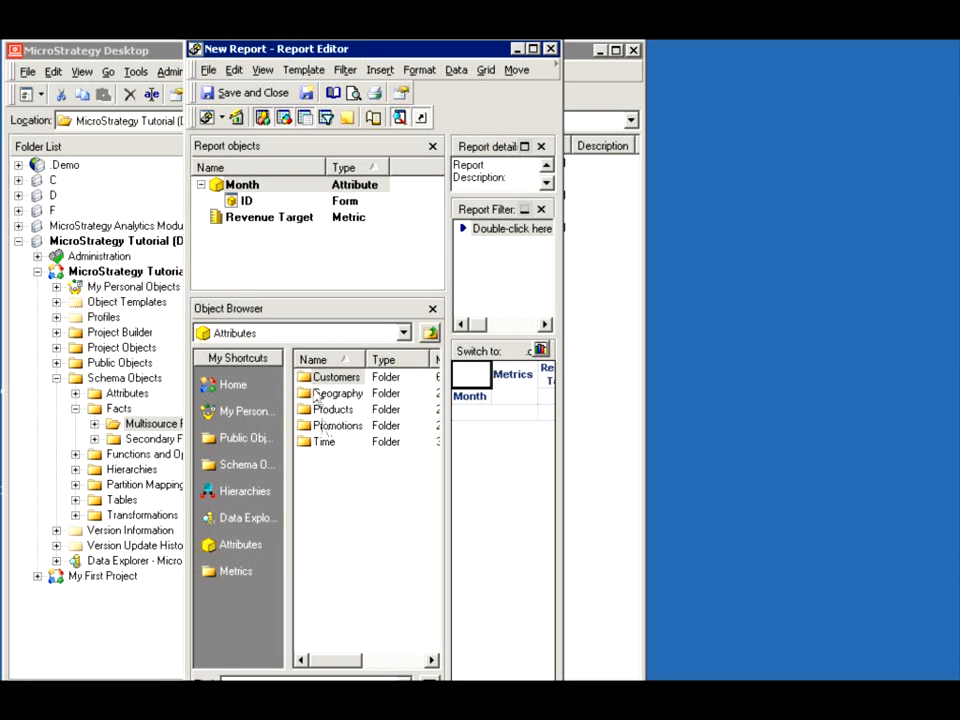
pyautogui.doubleClick(321, 408)
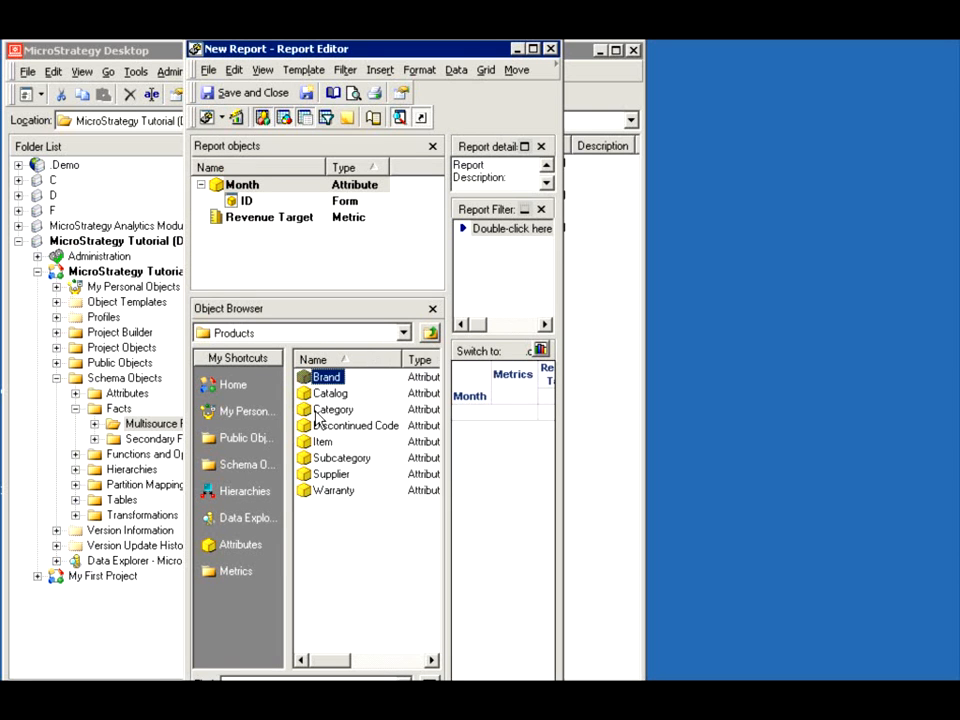
pyautogui.doubleClick(324, 441)
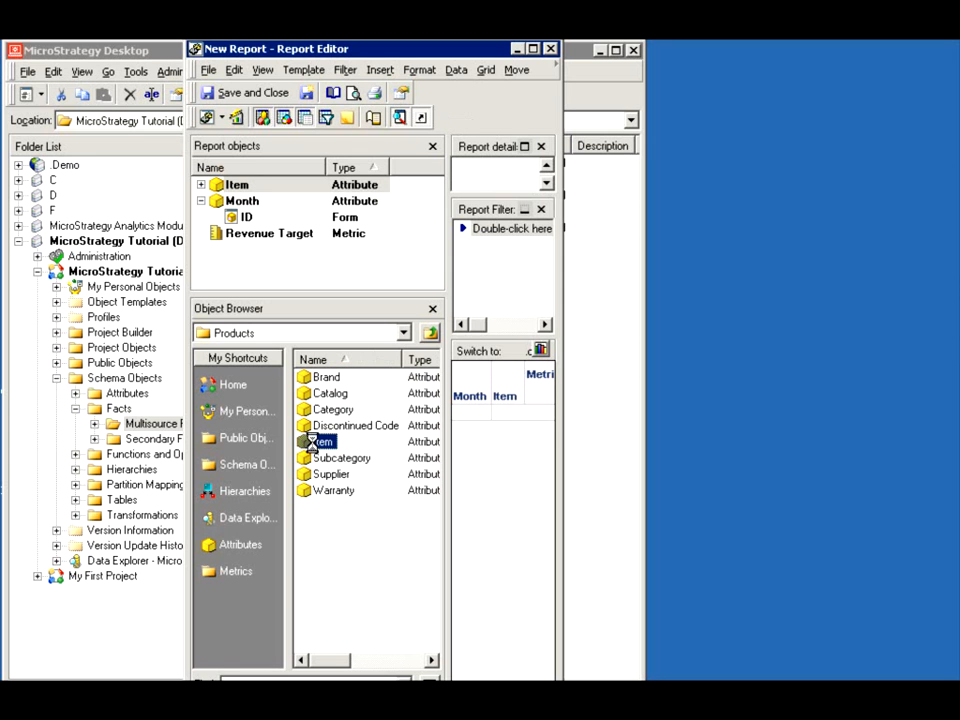
# Step: Examine the SQL for the Month and Item report, covering the selected columns, source tables, join conditions and grouping of the final pass
pyautogui.moveTo(564, 417); pyautogui.dragTo(784, 441)
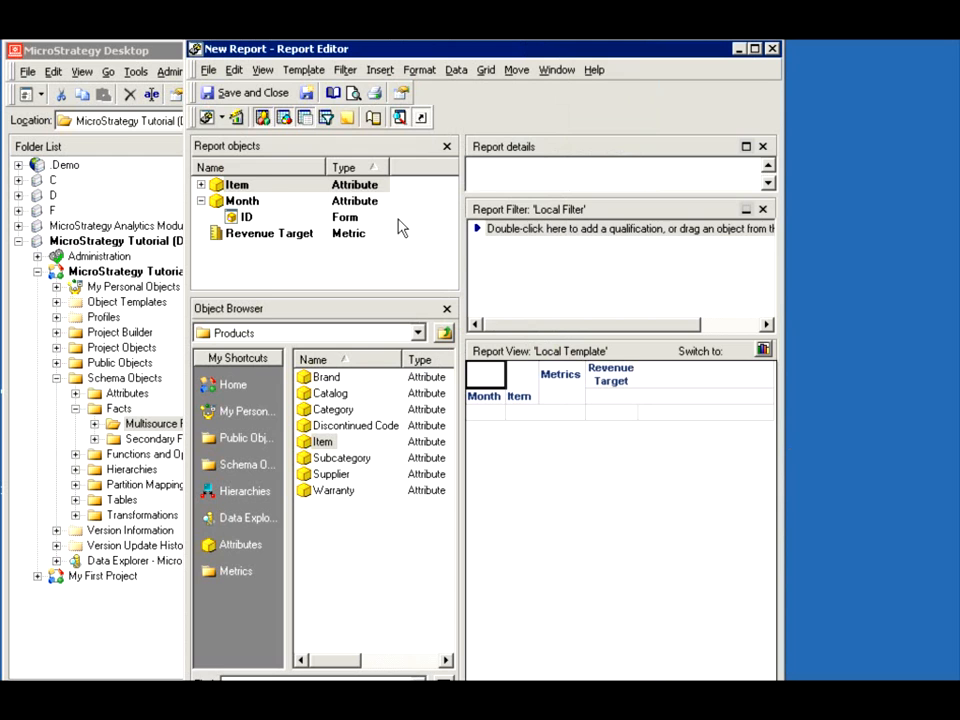
pyautogui.click(206, 117)
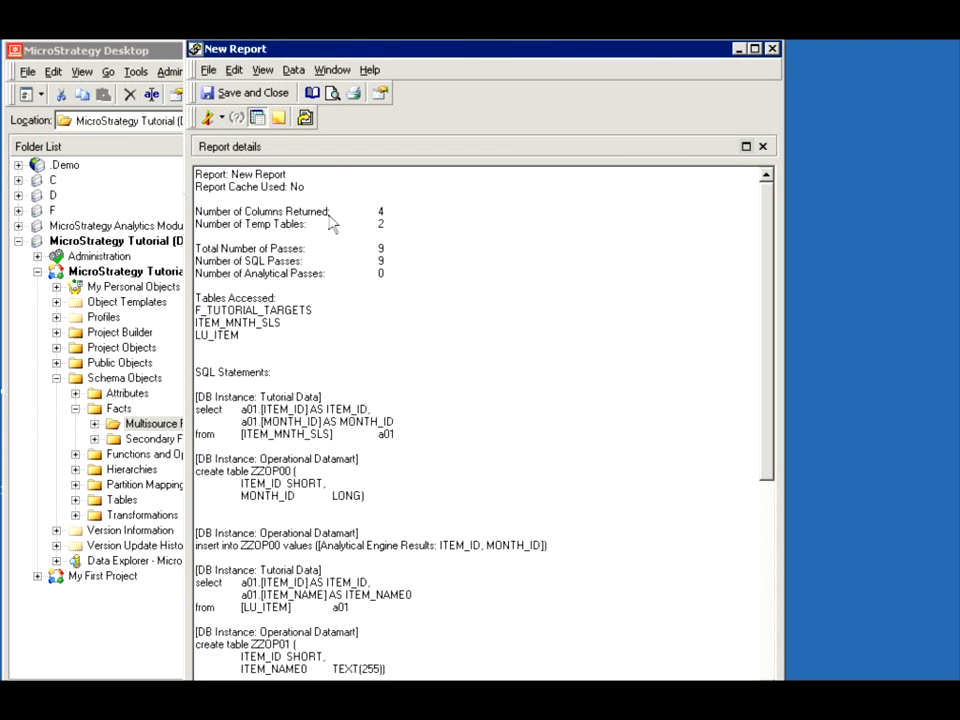
pyautogui.moveTo(767, 362); pyautogui.dragTo(770, 556)
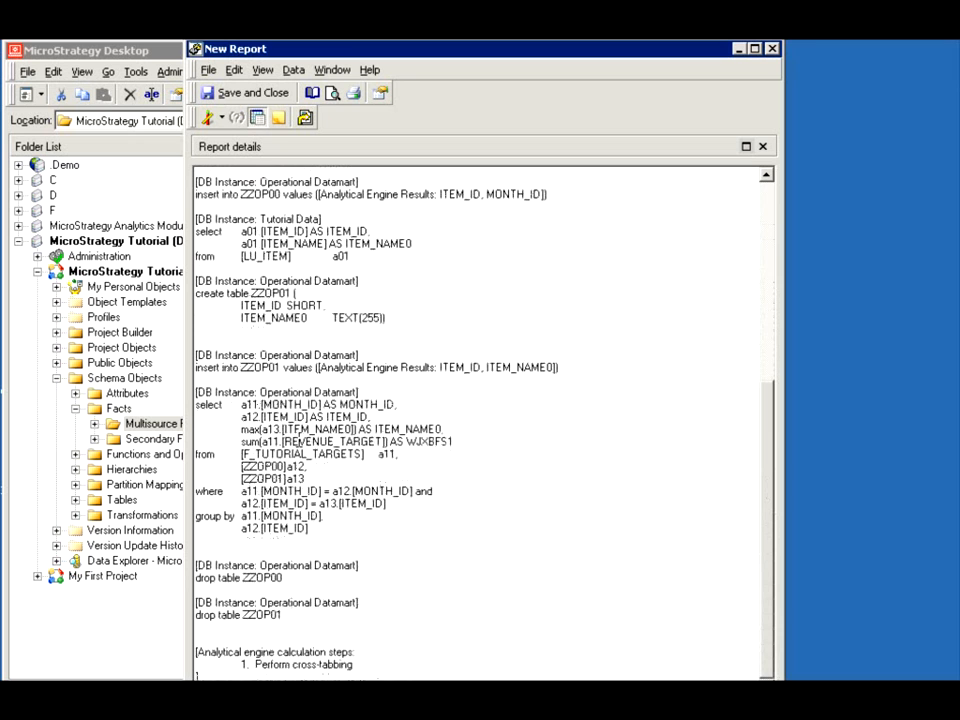
pyautogui.moveTo(241, 404); pyautogui.dragTo(372, 418)
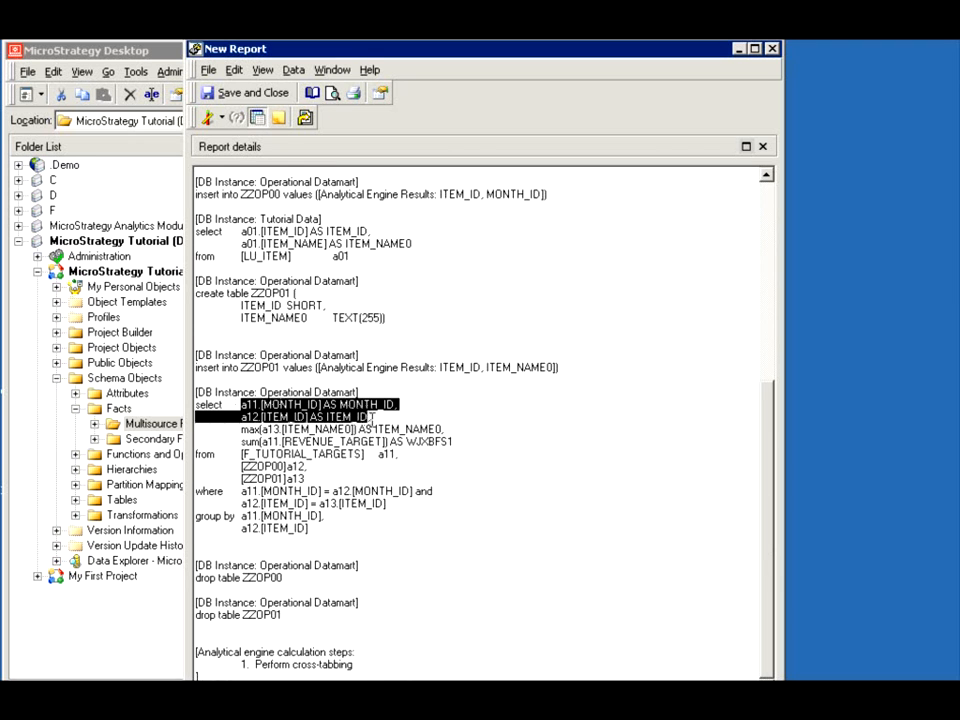
pyautogui.click(366, 417)
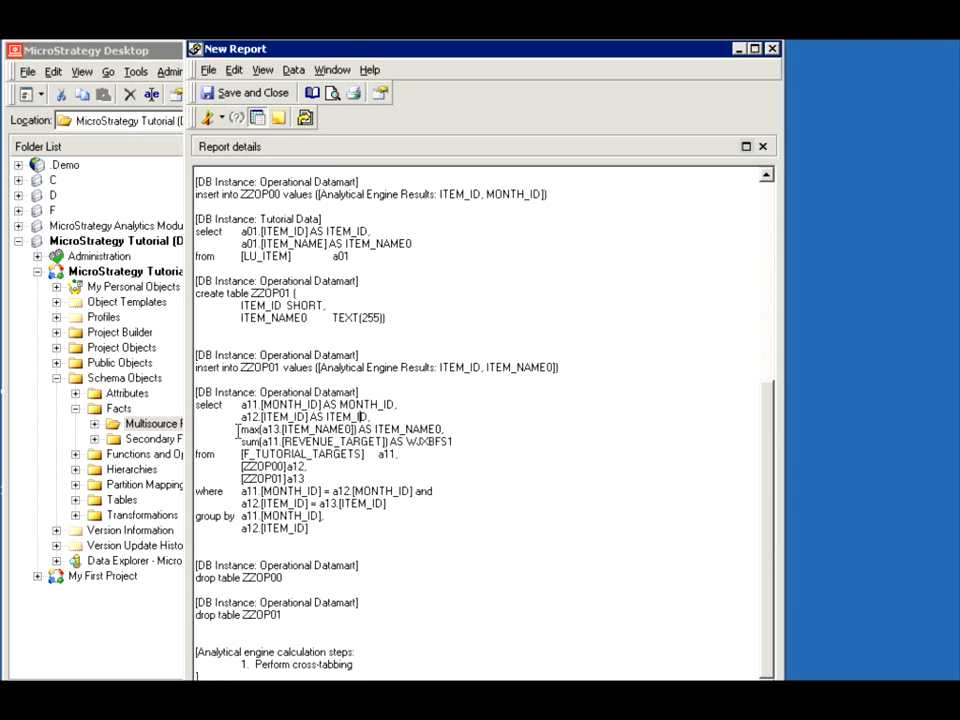
pyautogui.moveTo(239, 442); pyautogui.dragTo(420, 441)
pyautogui.moveTo(242, 455); pyautogui.dragTo(306, 479)
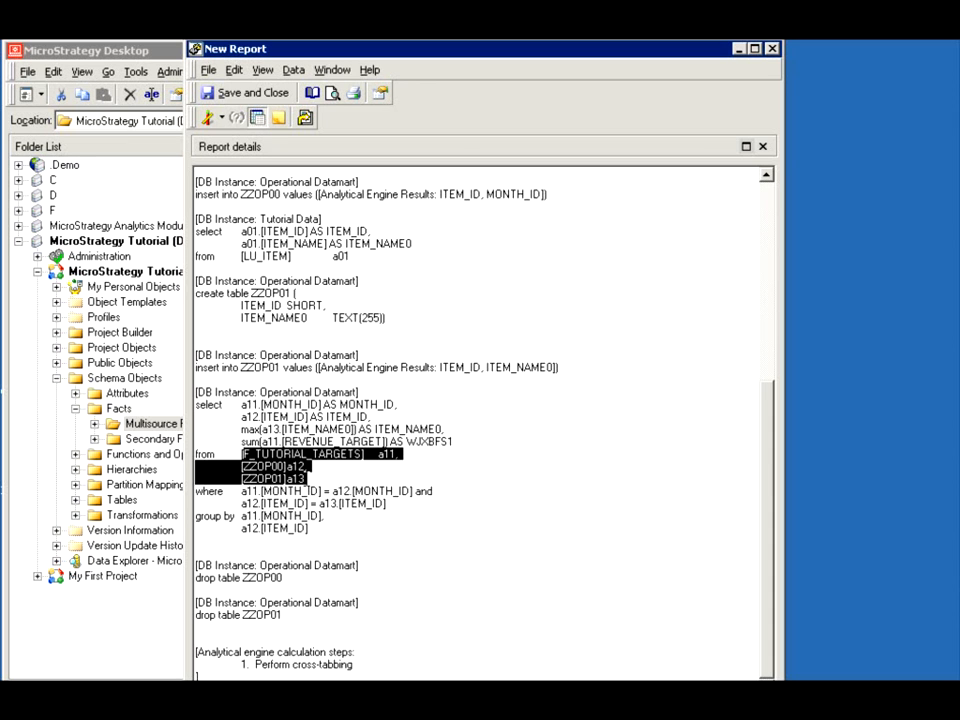
pyautogui.click(241, 491)
pyautogui.moveTo(241, 491); pyautogui.dragTo(432, 489)
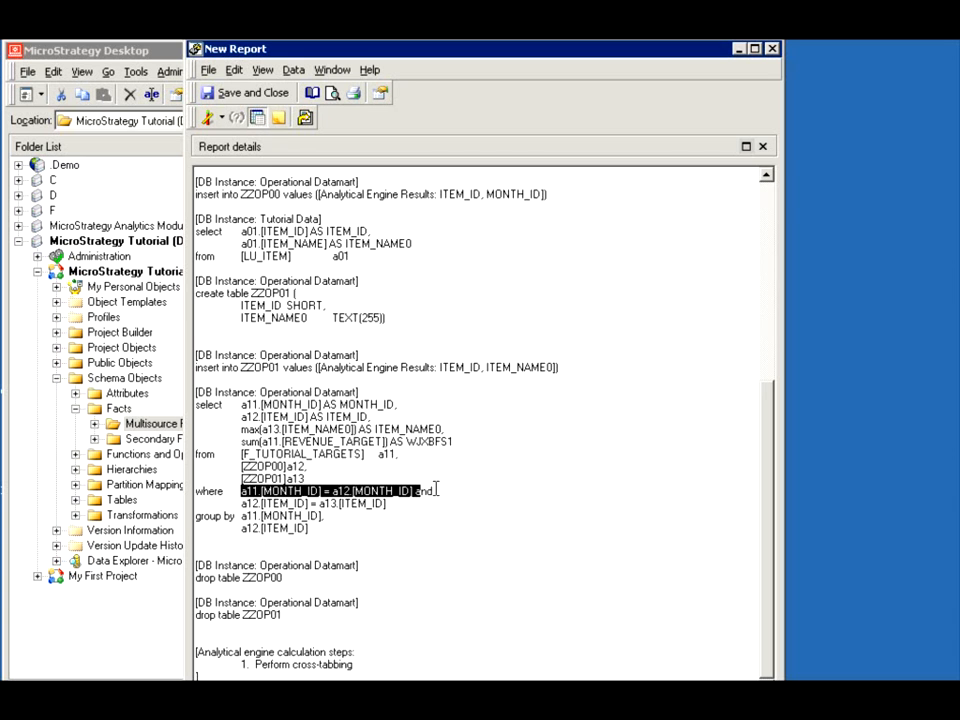
pyautogui.click(432, 489)
pyautogui.moveTo(233, 517); pyautogui.dragTo(339, 514)
pyautogui.click(334, 527)
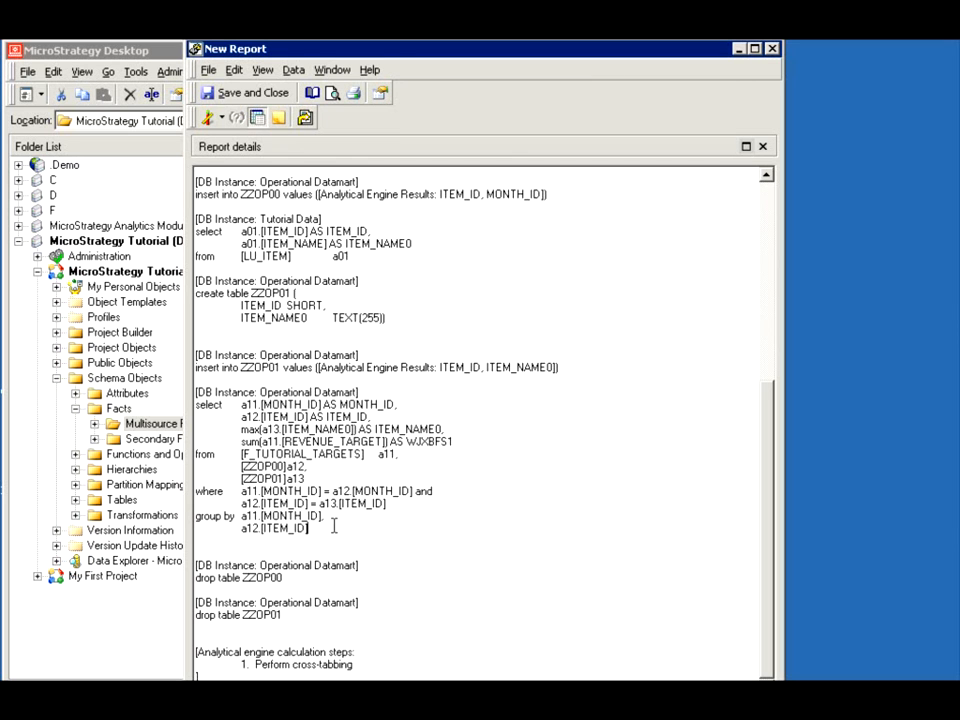
# Step: Run the report as a grid and examine the Revenue Target values listed for each item within the month
pyautogui.click(222, 119)
pyautogui.click(229, 156)
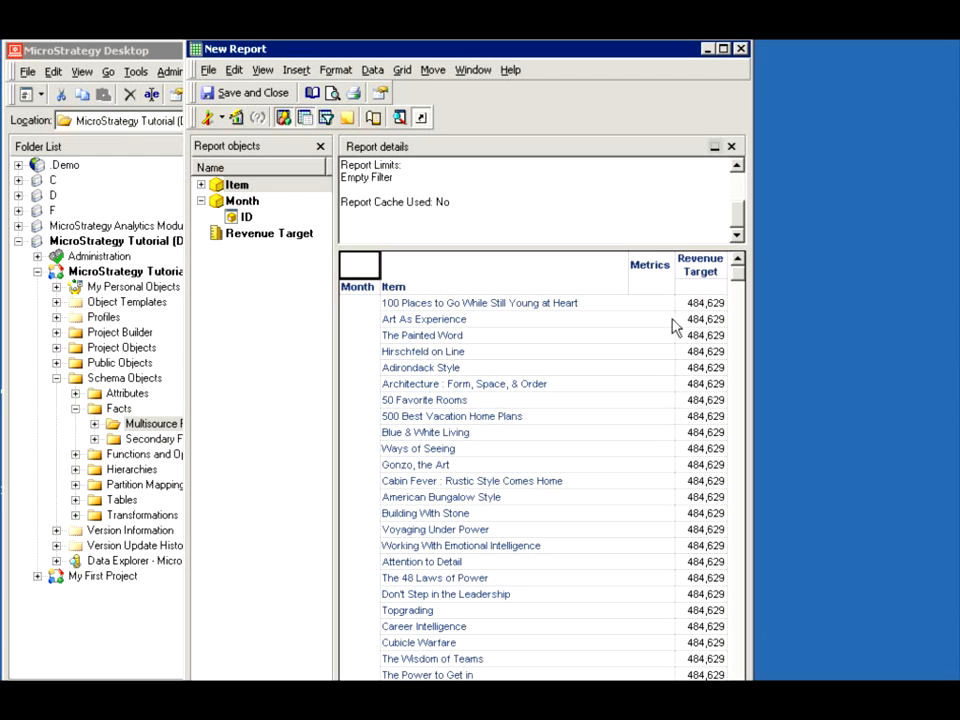
pyautogui.click(711, 303)
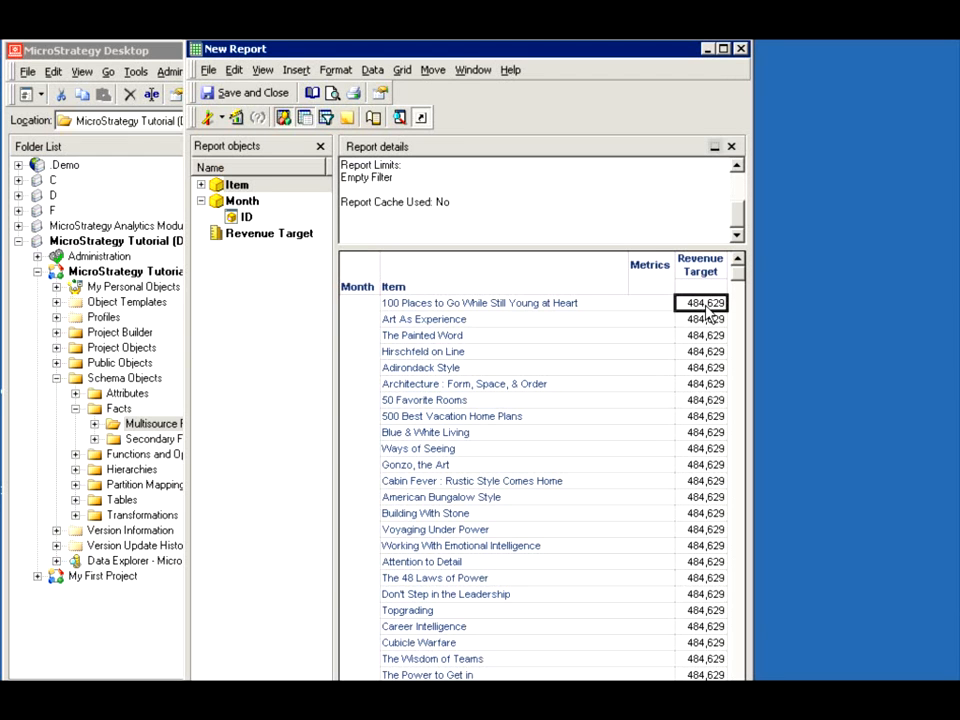
pyautogui.click(702, 320)
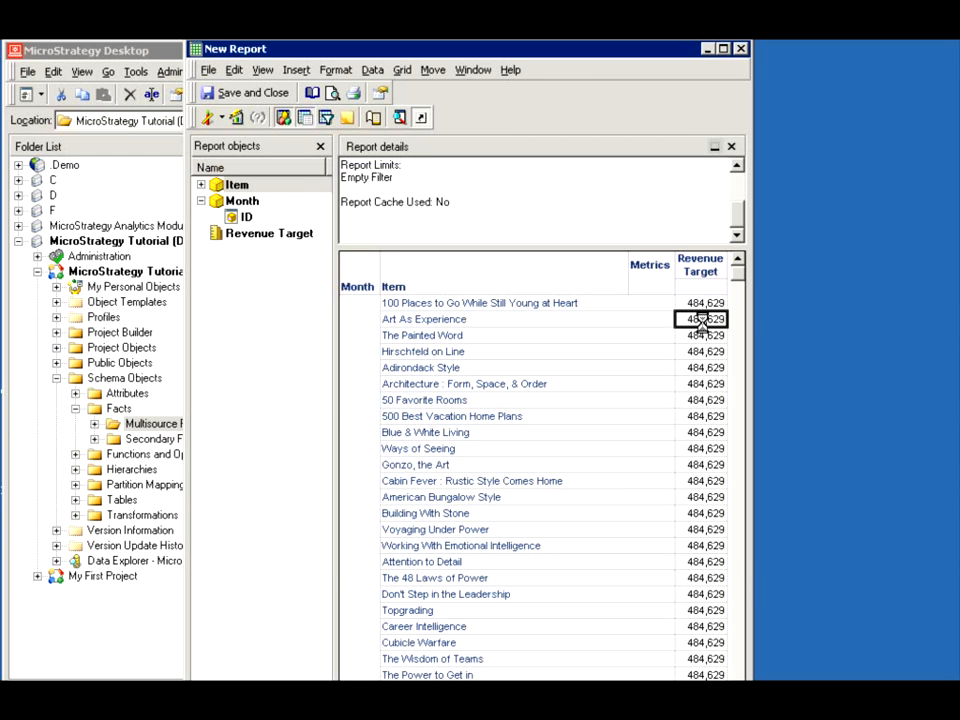
pyautogui.click(360, 288)
pyautogui.click(697, 305)
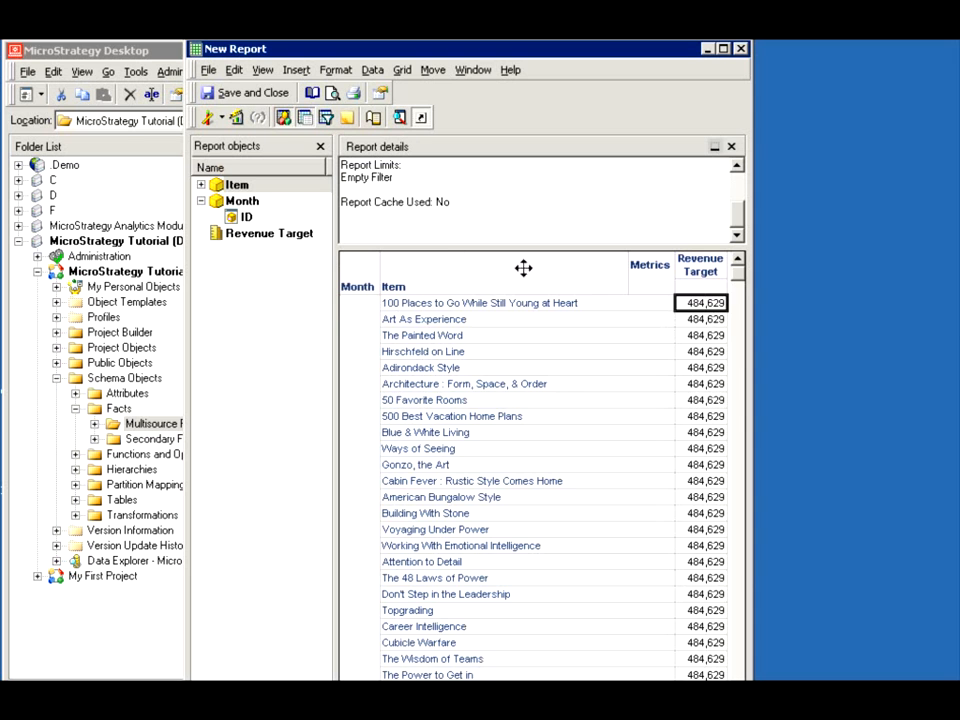
pyautogui.click(351, 301)
pyautogui.click(417, 299)
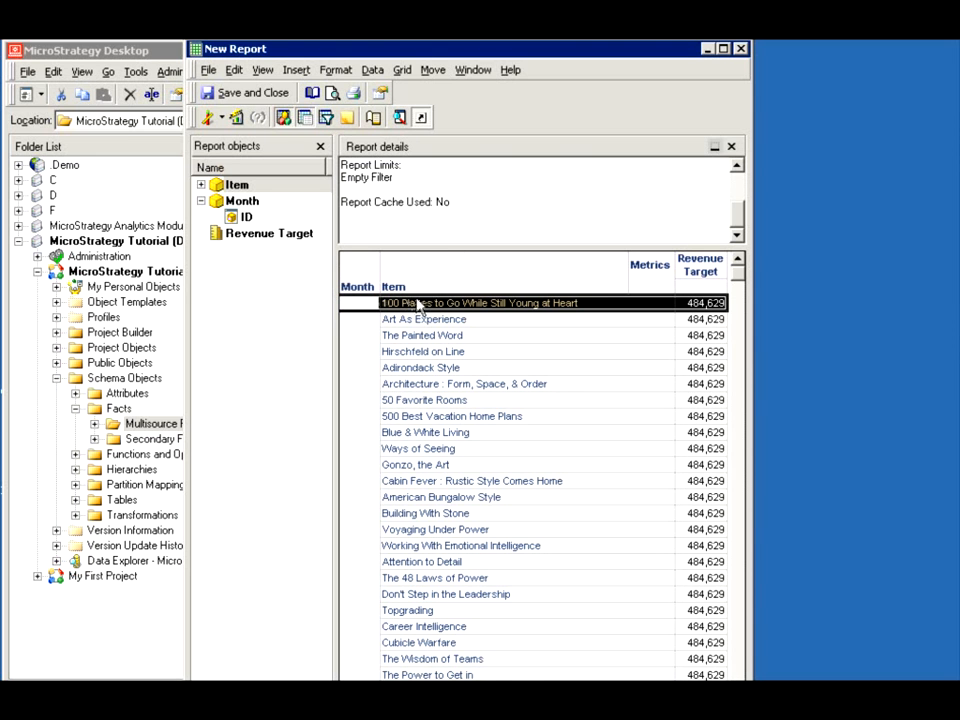